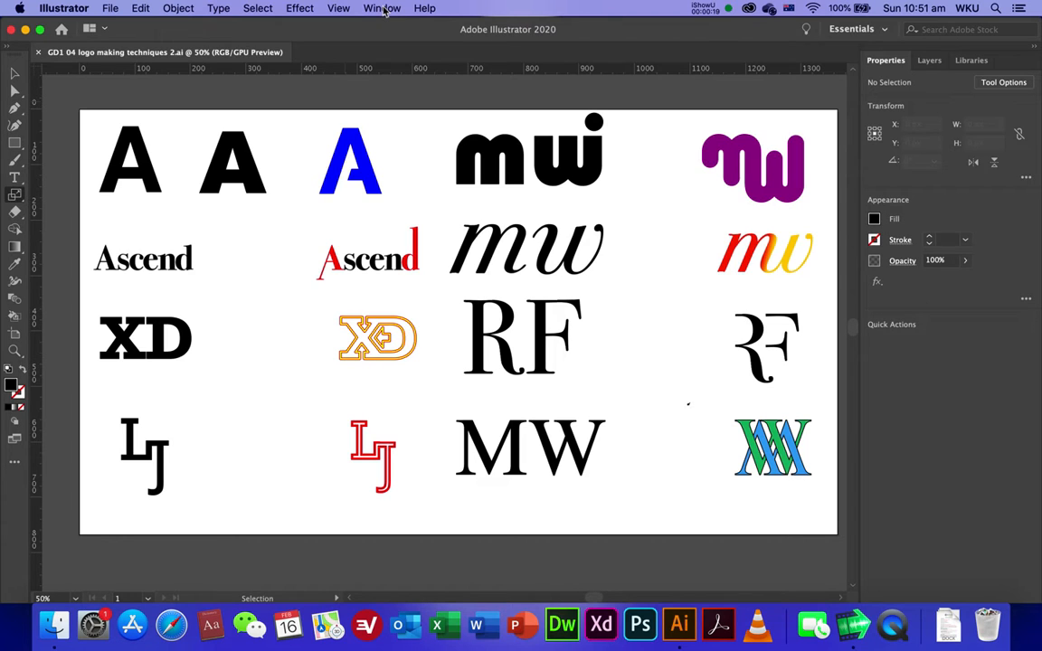
# - Reset the Essentials workspace and display the Control bar
pyautogui.click(385, 9)
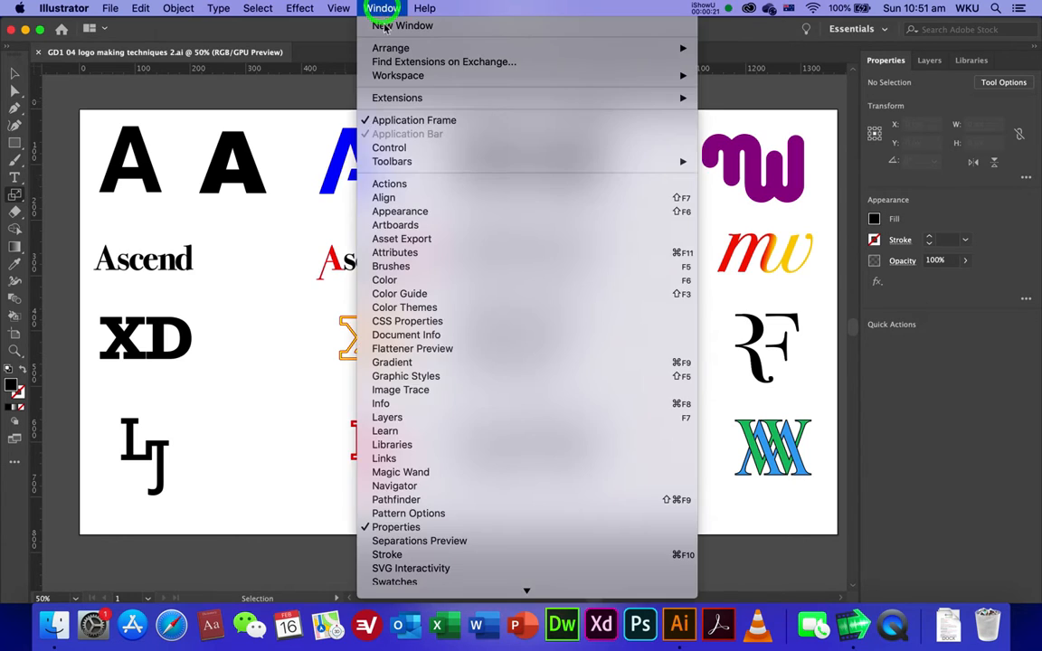
pyautogui.moveTo(419, 80)
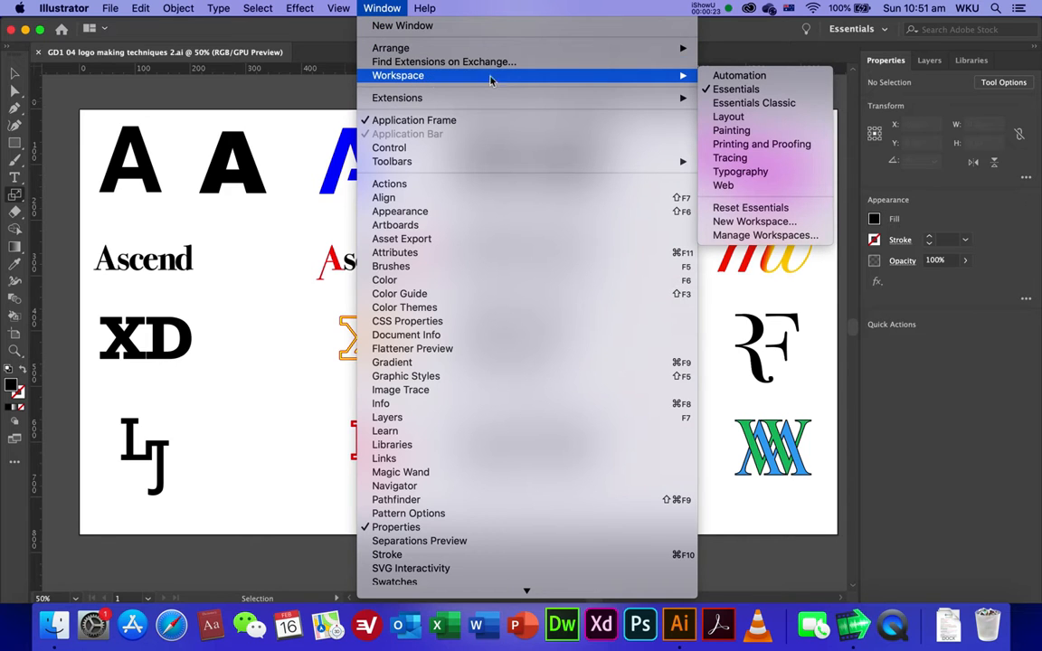
pyautogui.click(785, 208)
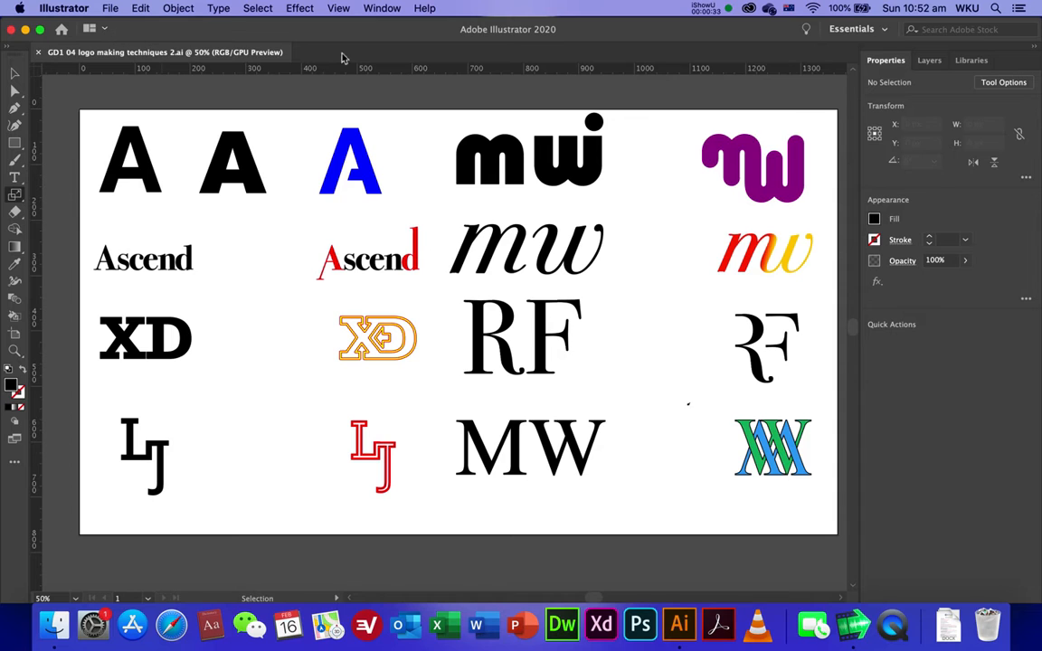
pyautogui.click(383, 9)
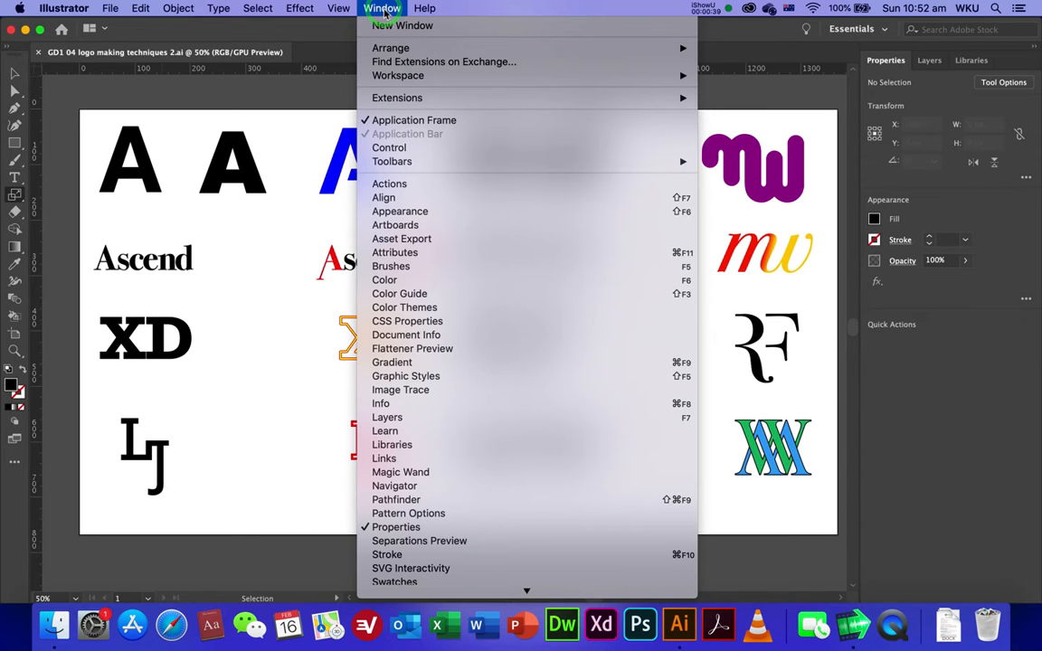
pyautogui.moveTo(460, 164)
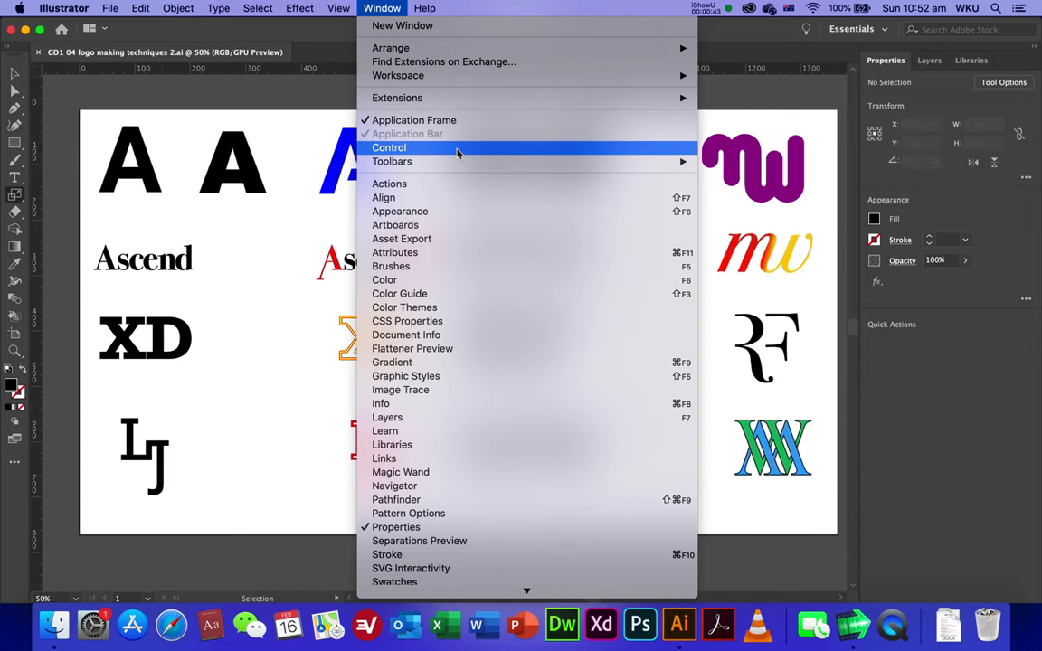
pyautogui.click(457, 148)
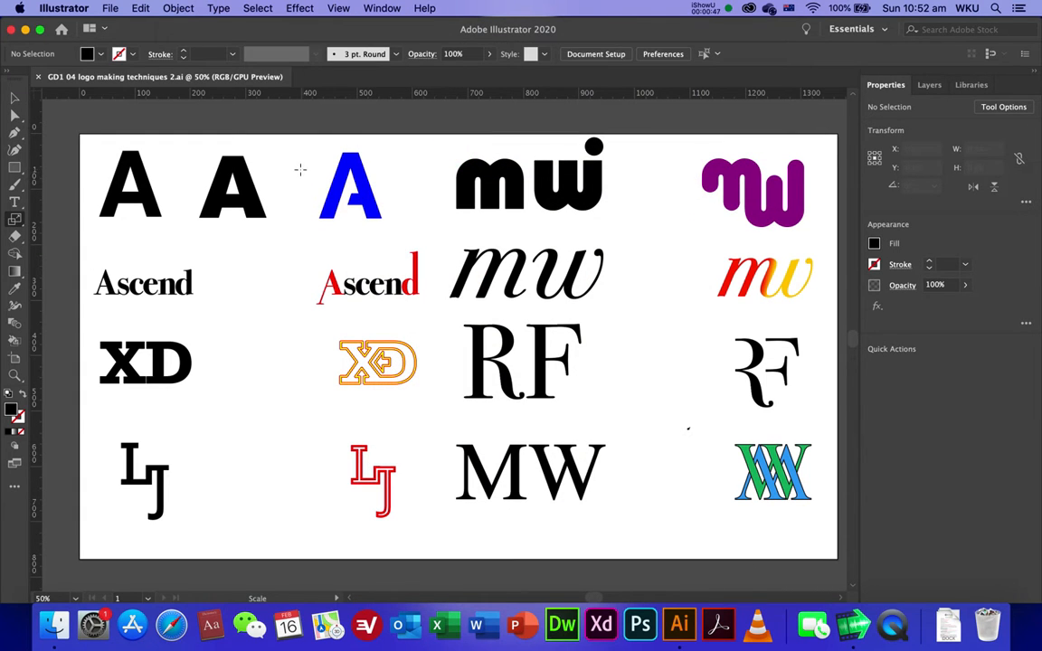
# - Convert the second black letter A, set in Arial Black, to outlines and cut it from the artboard
pyautogui.press('super+space')
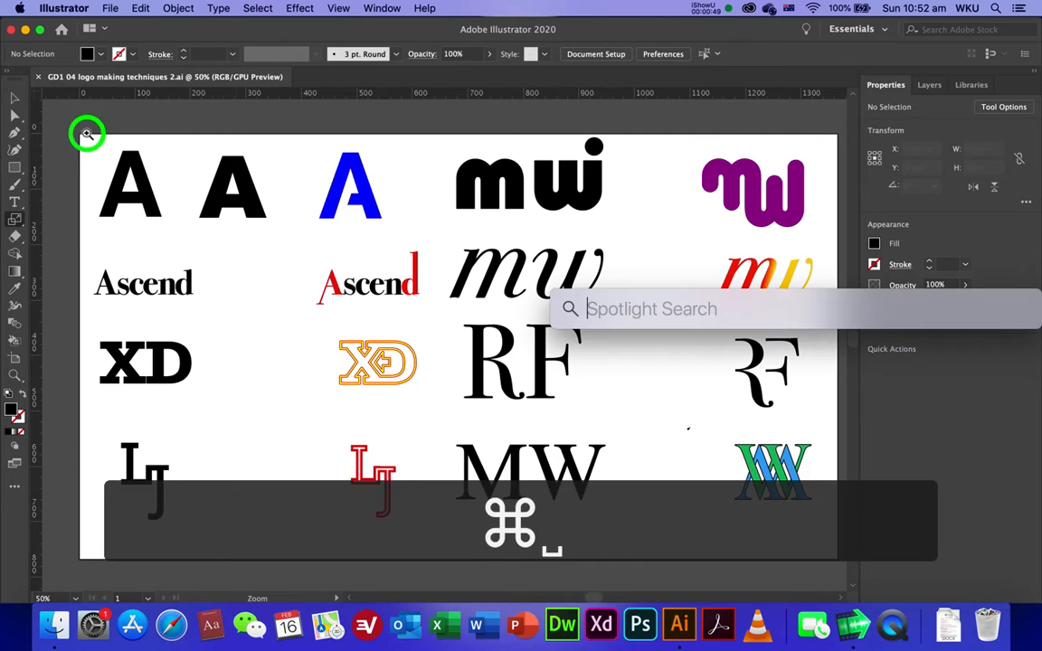
pyautogui.moveTo(86, 133); pyautogui.dragTo(322, 324)
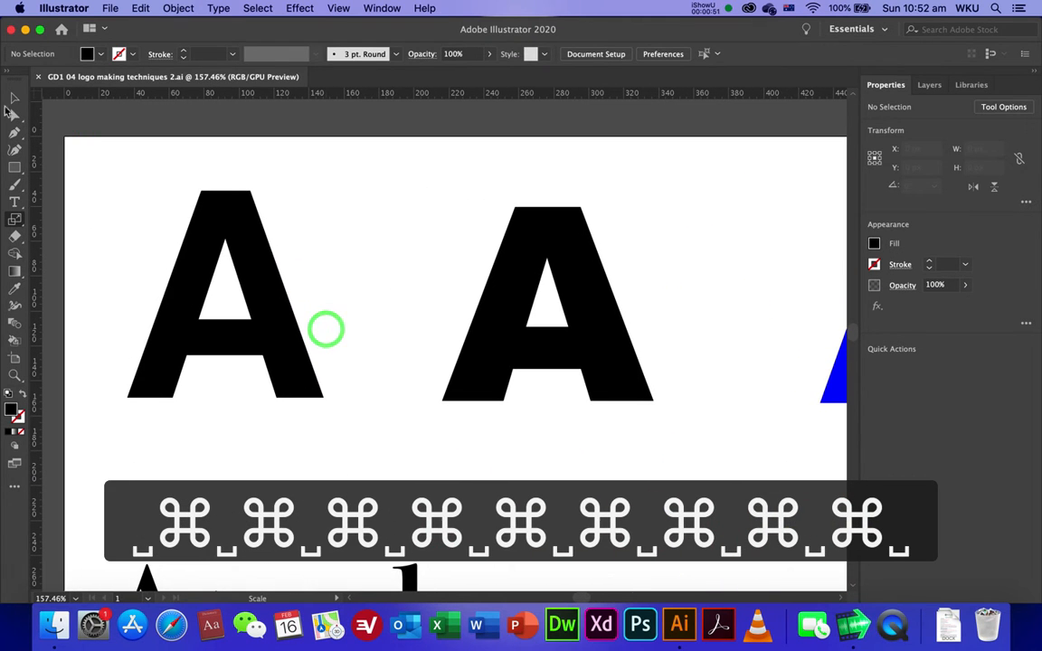
pyautogui.click(14, 98)
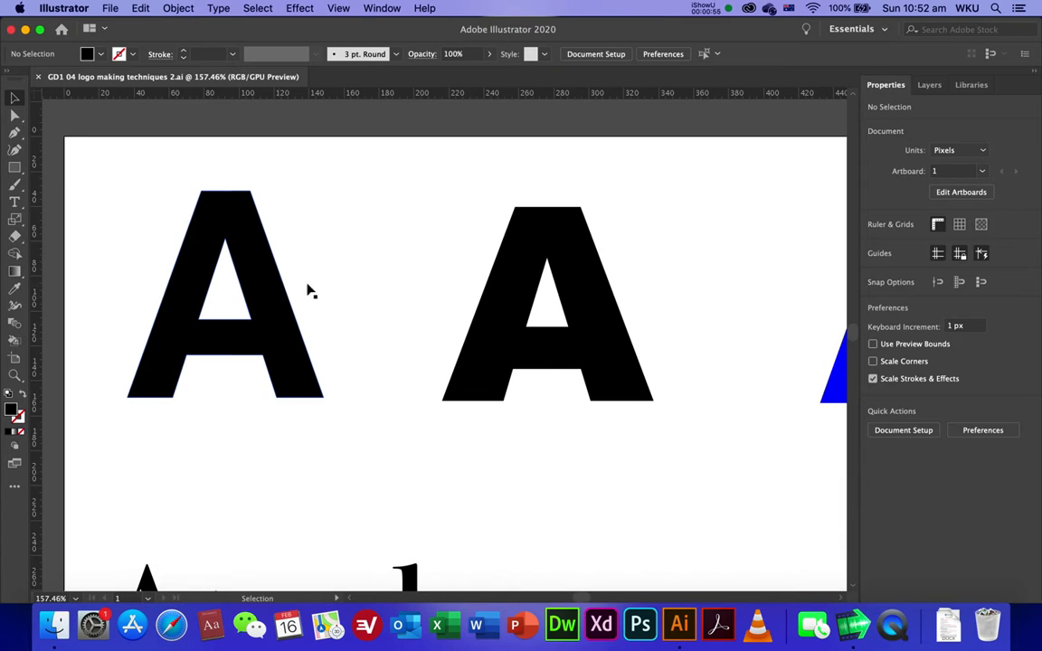
pyautogui.click(542, 354)
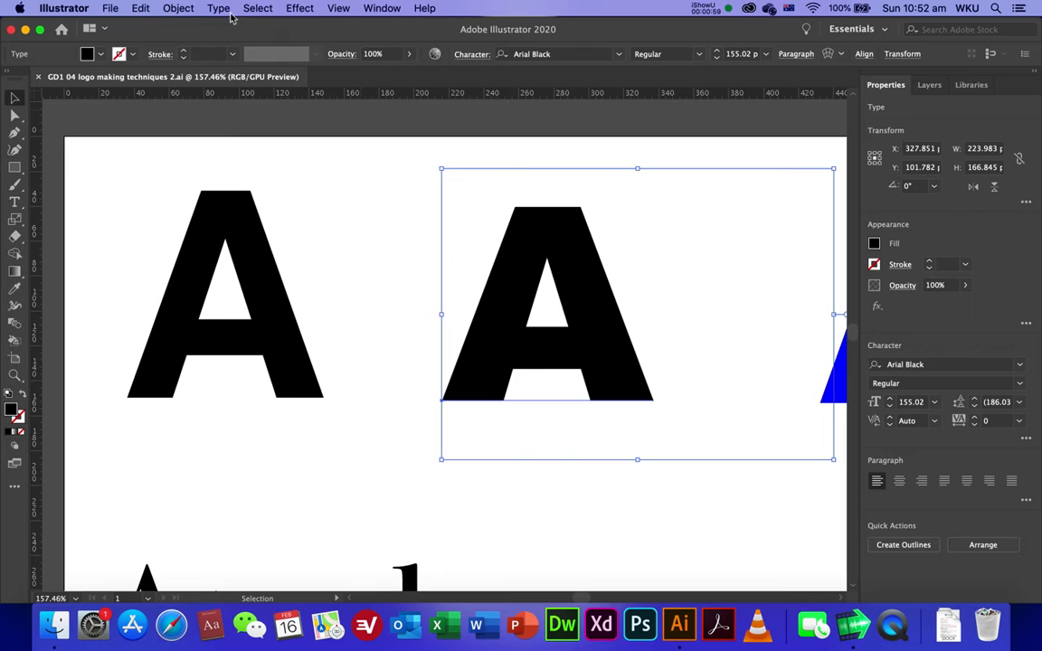
pyautogui.click(219, 8)
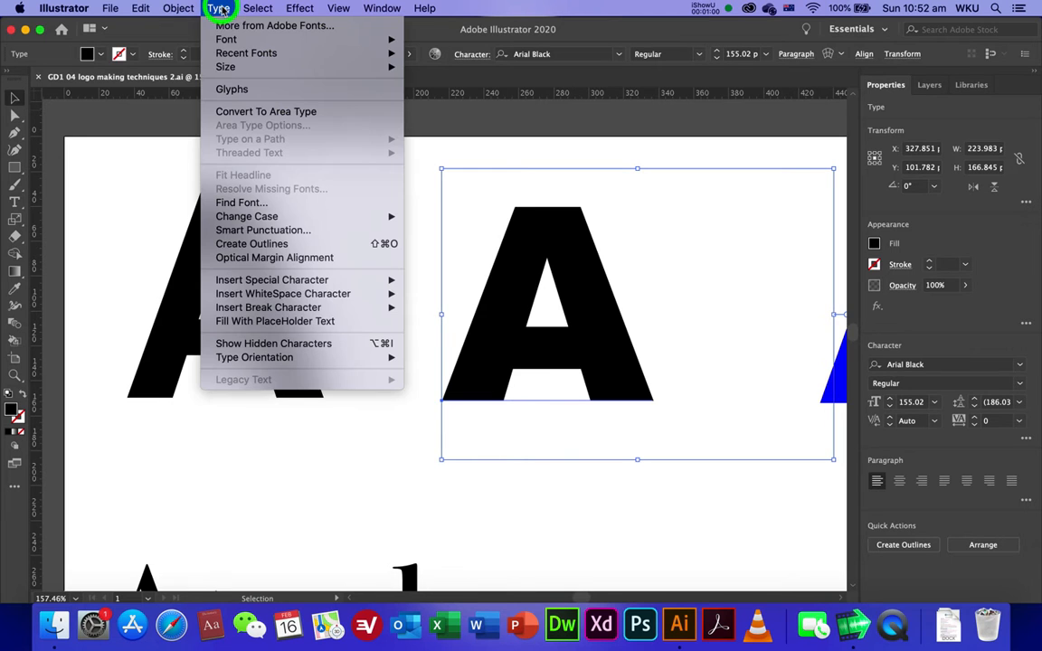
pyautogui.click(340, 244)
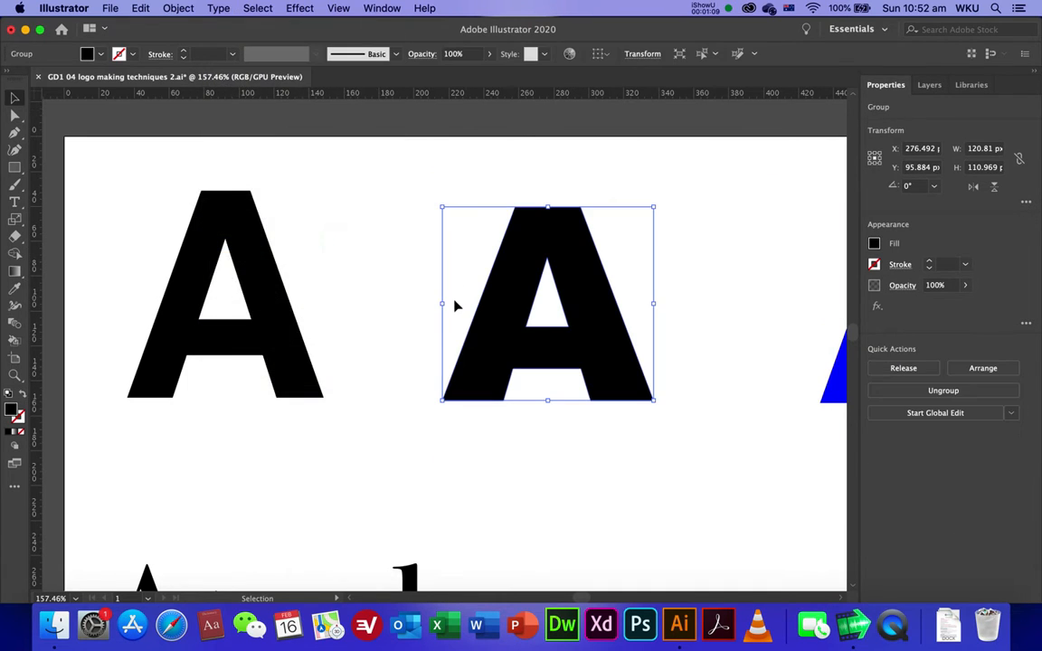
pyautogui.press('super+x')
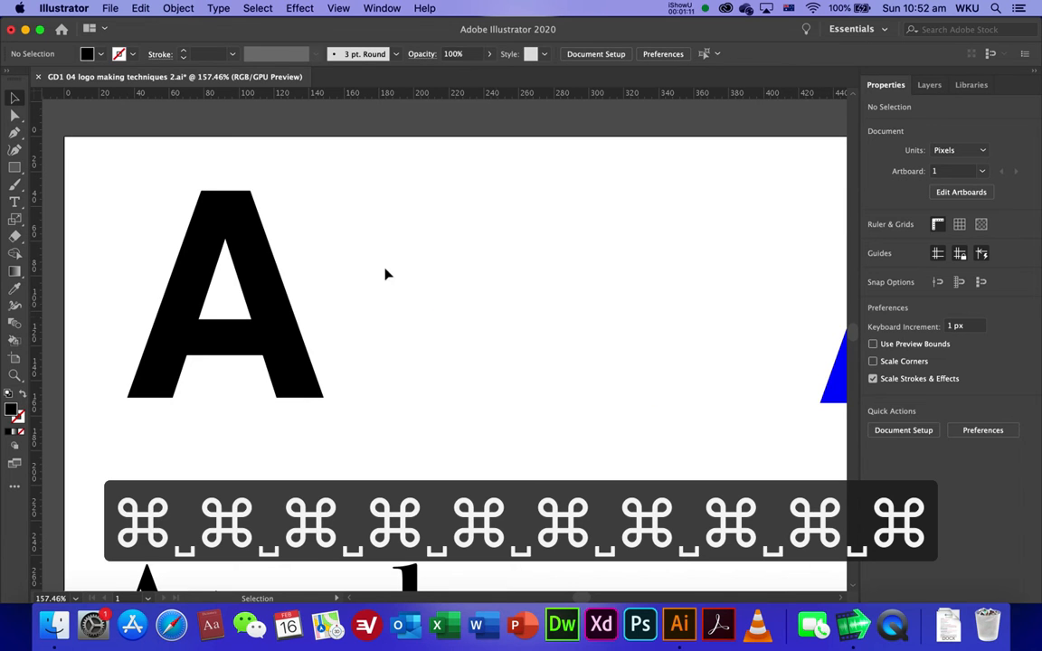
# - Draw a narrow red rectangle about 6 px wide and 41 px tall across the start of the remaining A's crossbar
pyautogui.press('super+equal')
pyautogui.moveTo(223, 307); pyautogui.dragTo(427, 325)
pyautogui.click(15, 166)
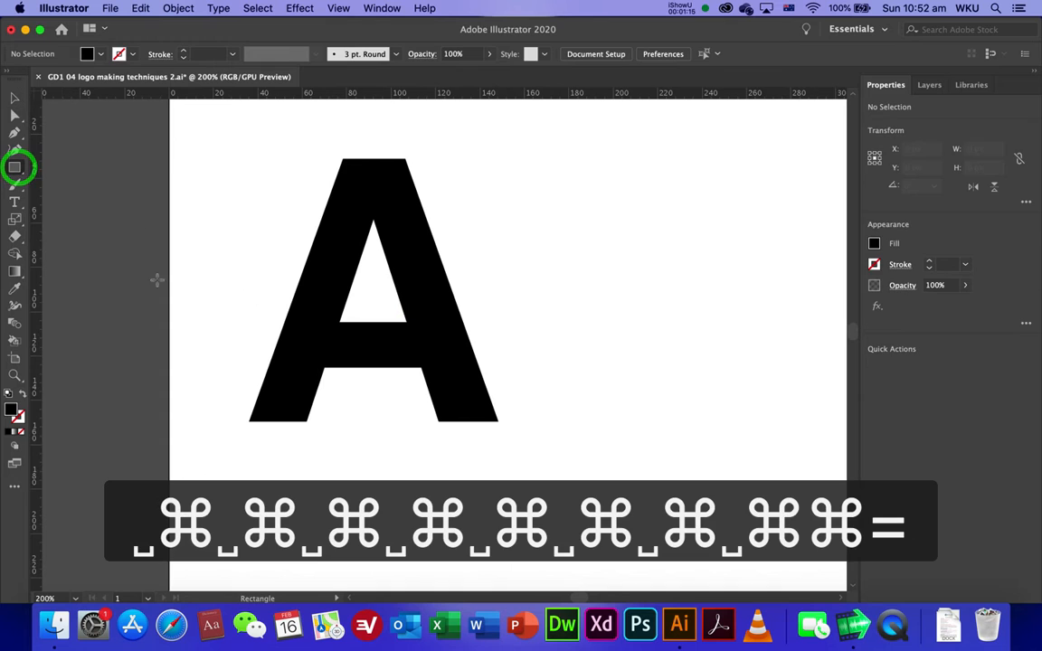
pyautogui.click(96, 53)
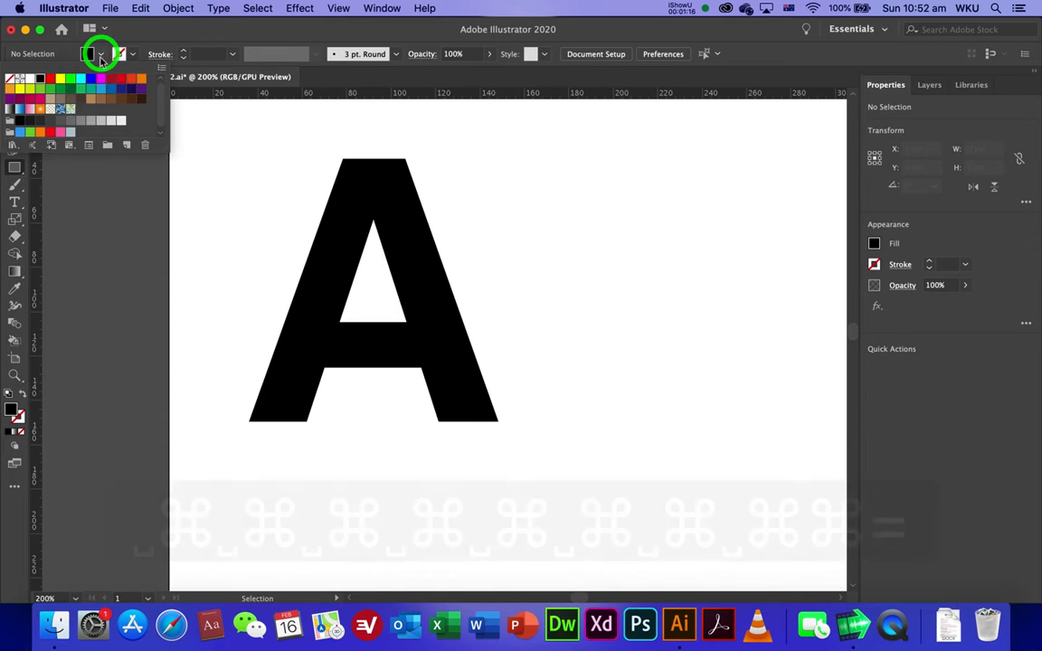
pyautogui.click(51, 79)
pyautogui.click(342, 315)
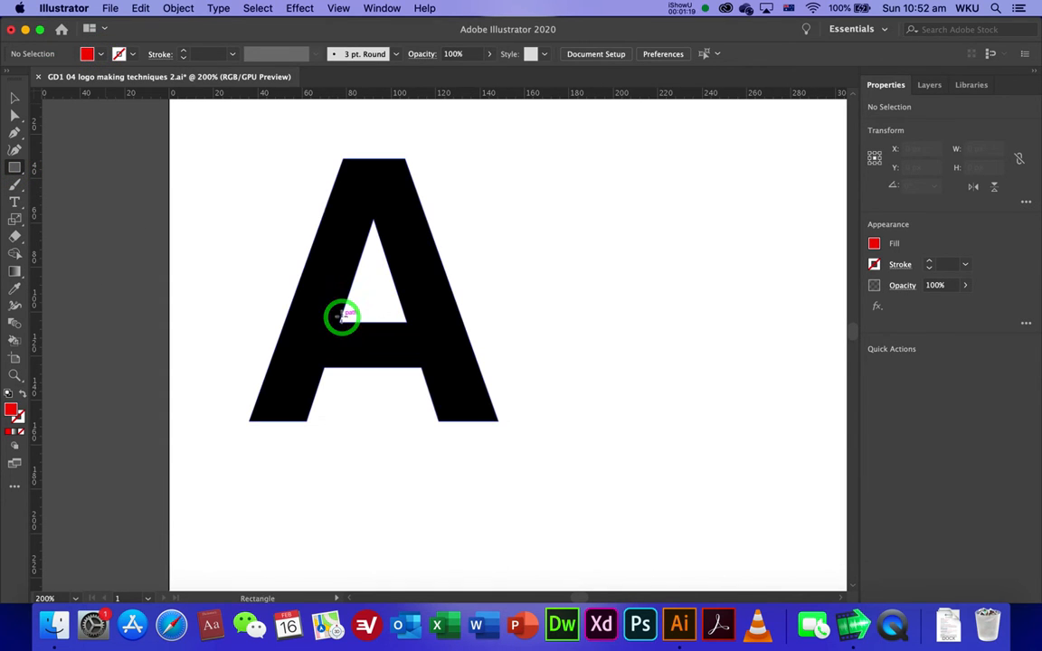
pyautogui.press('super+equal')
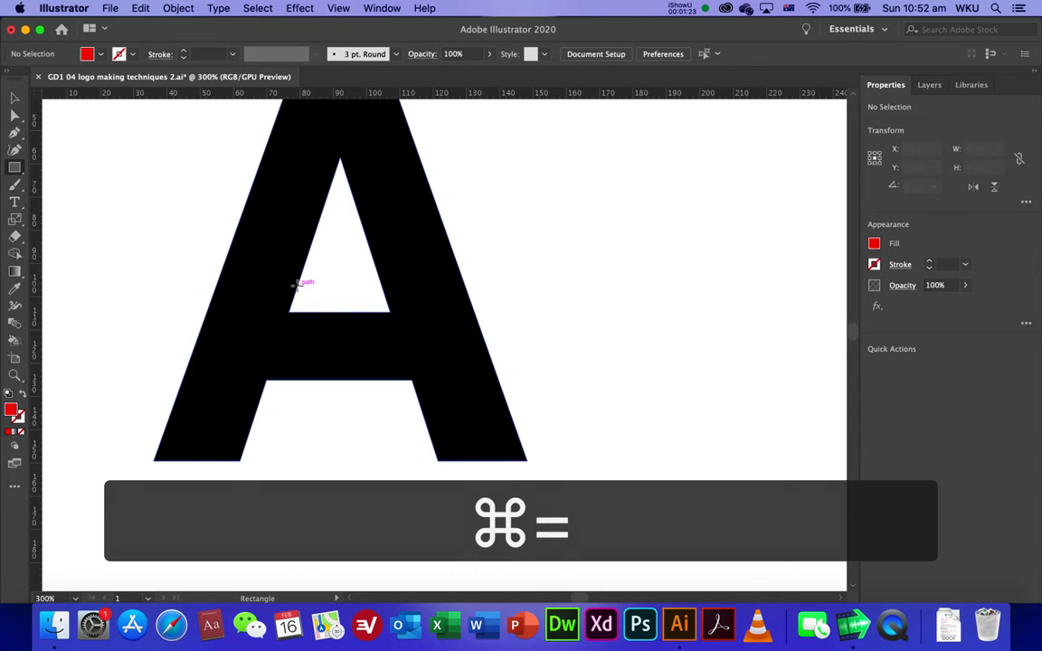
pyautogui.moveTo(298, 285); pyautogui.dragTo(315, 421)
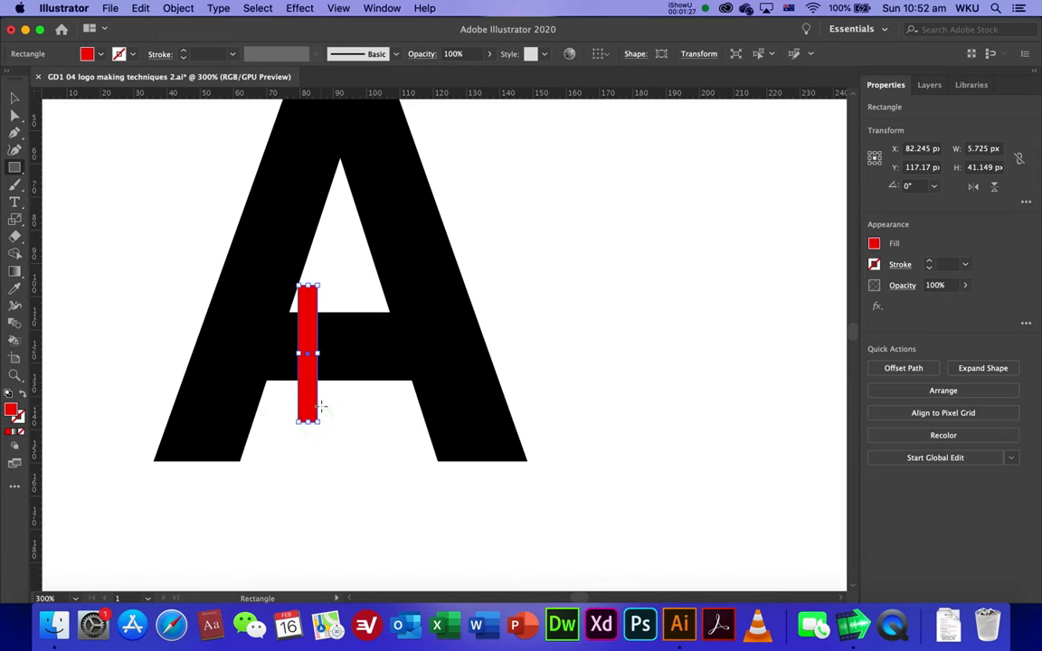
# - Switch the artwork to Outline view and check that Smart Guides are enabled
pyautogui.press('super+y')
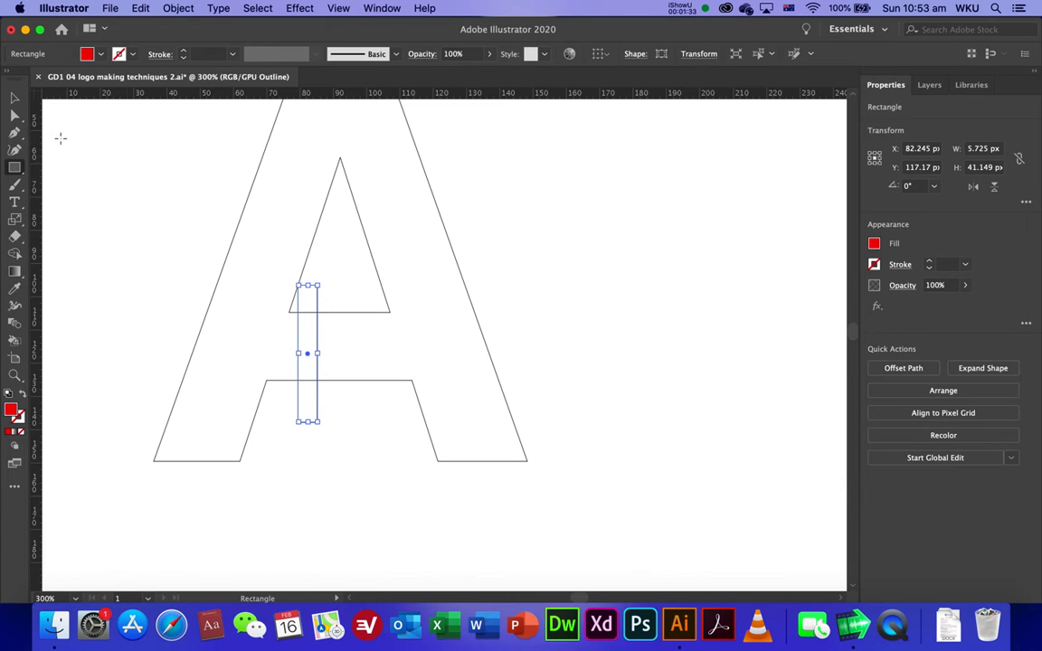
pyautogui.click(339, 8)
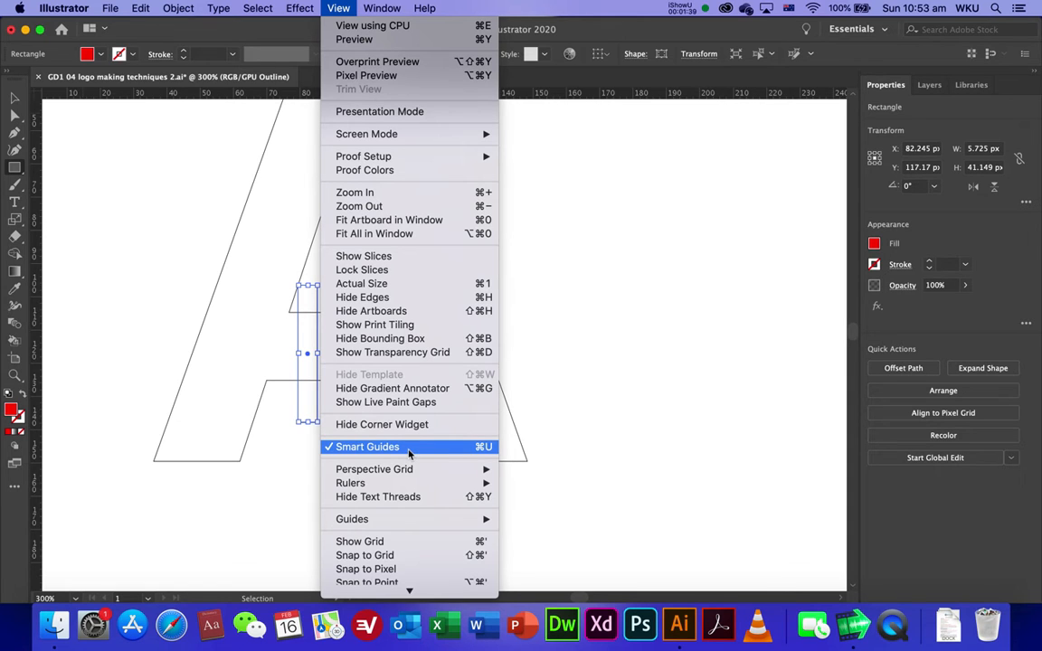
pyautogui.click(340, 8)
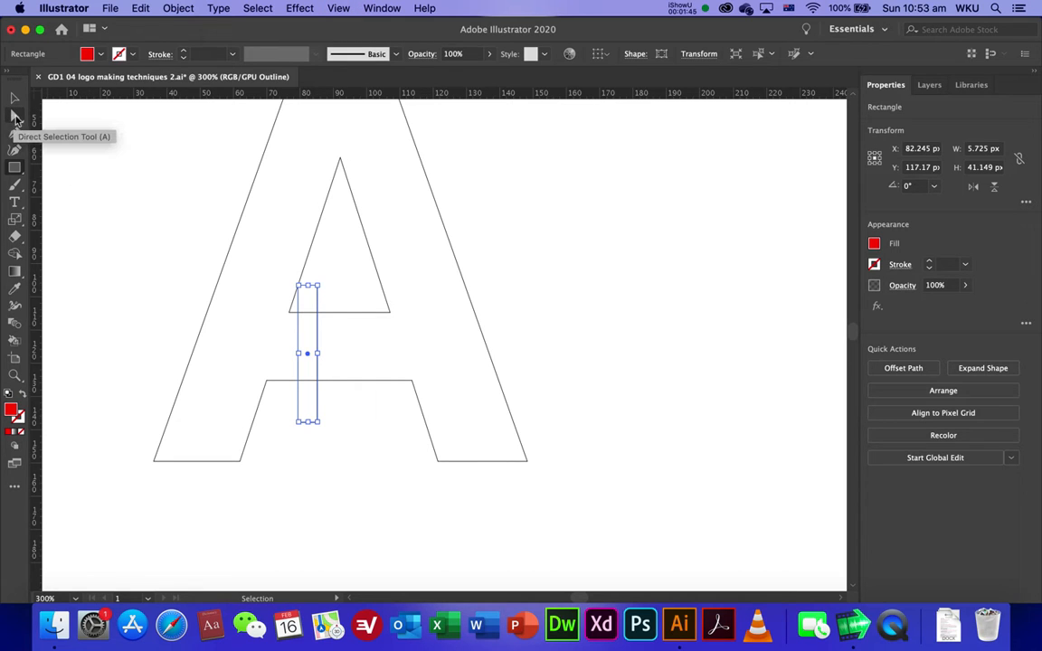
# - Slant the narrow rectangle by shifting only its bottom edge until its side follows the inner edge of the A's left leg
pyautogui.click(15, 116)
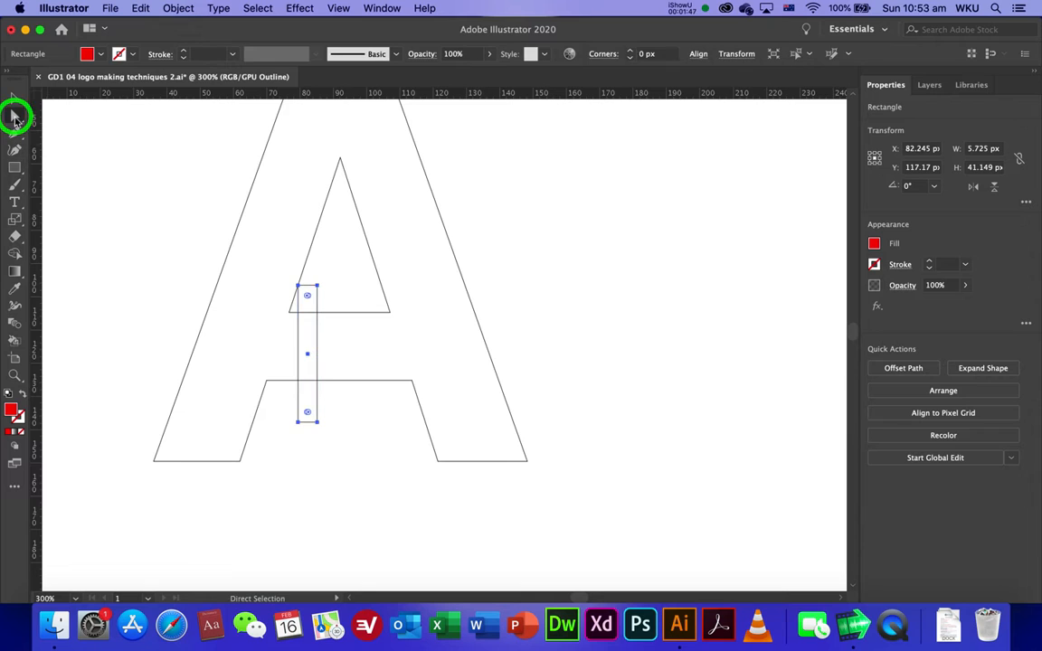
pyautogui.click(314, 442)
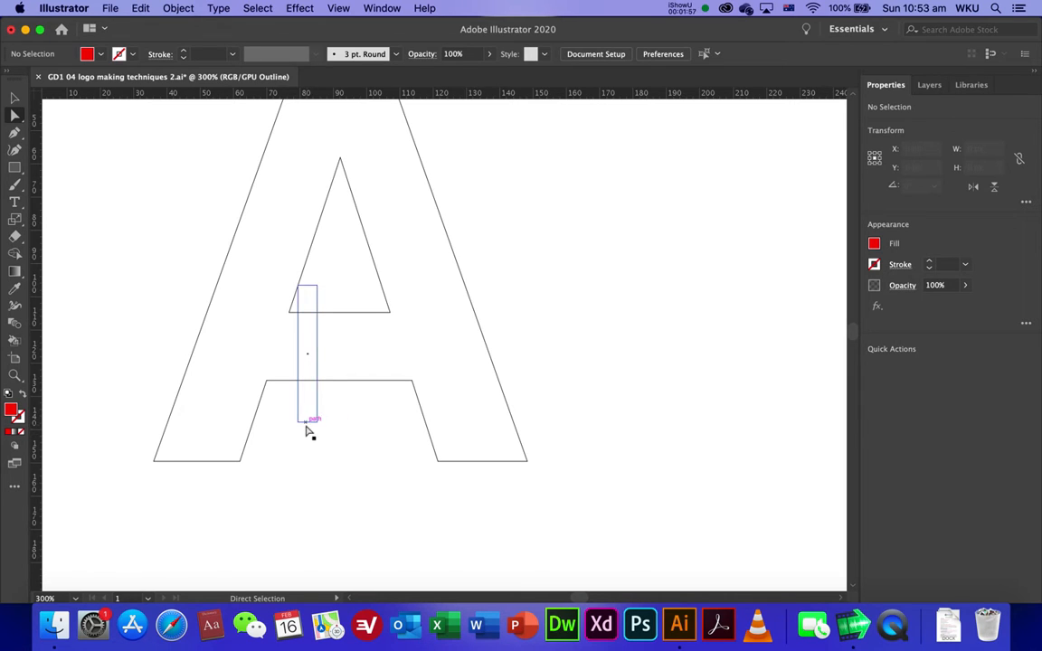
pyautogui.press('super+equal')
pyautogui.press('super+equal')
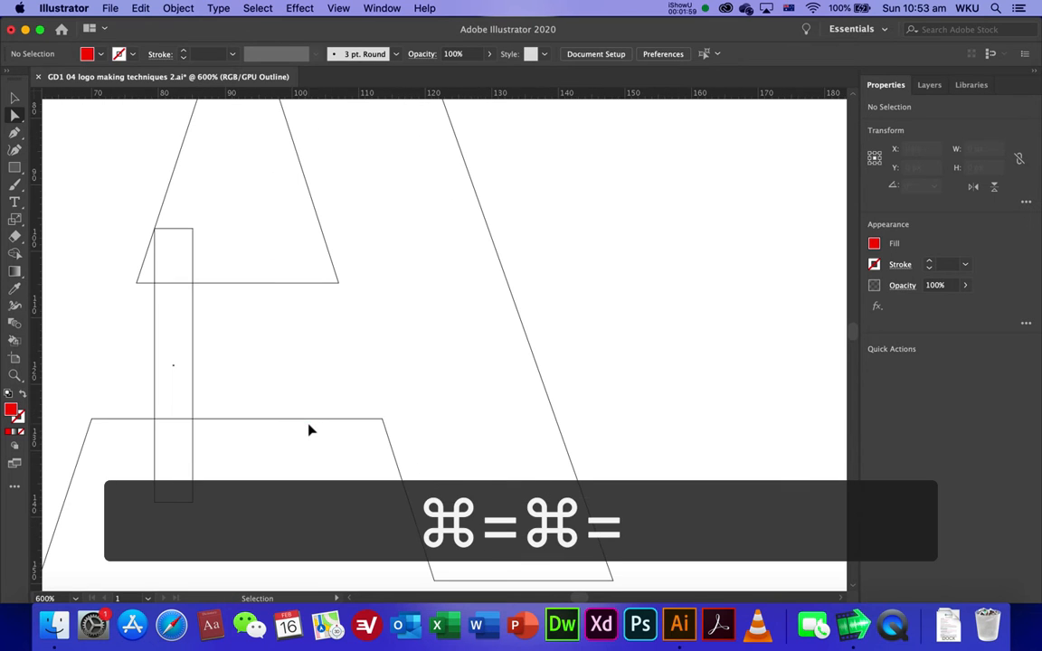
pyautogui.press('space')
pyautogui.moveTo(246, 442); pyautogui.dragTo(347, 423)
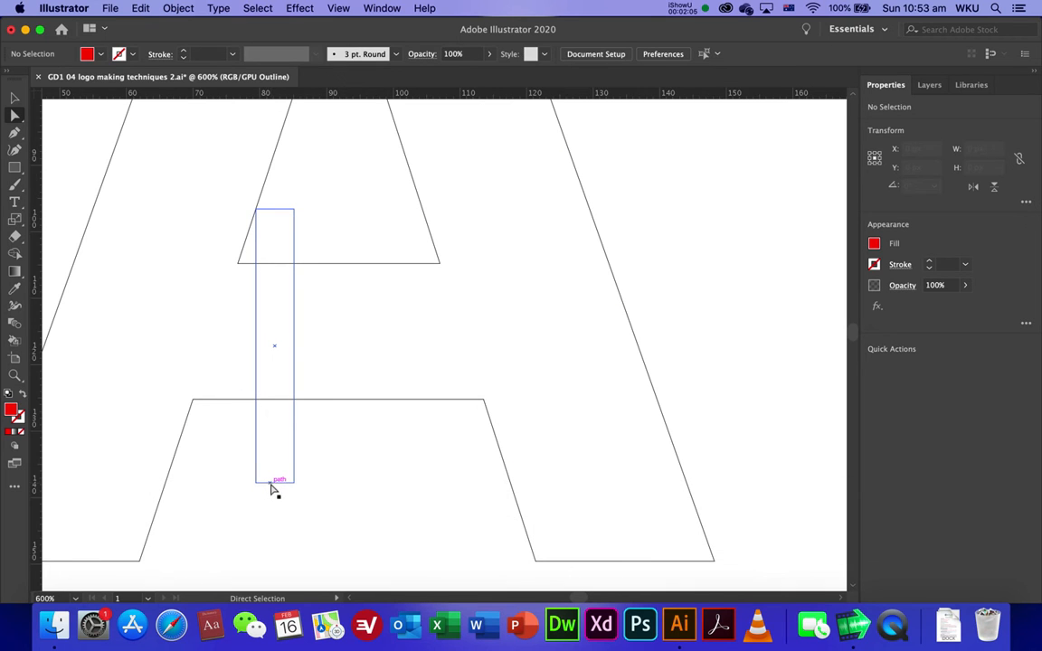
pyautogui.click(271, 488)
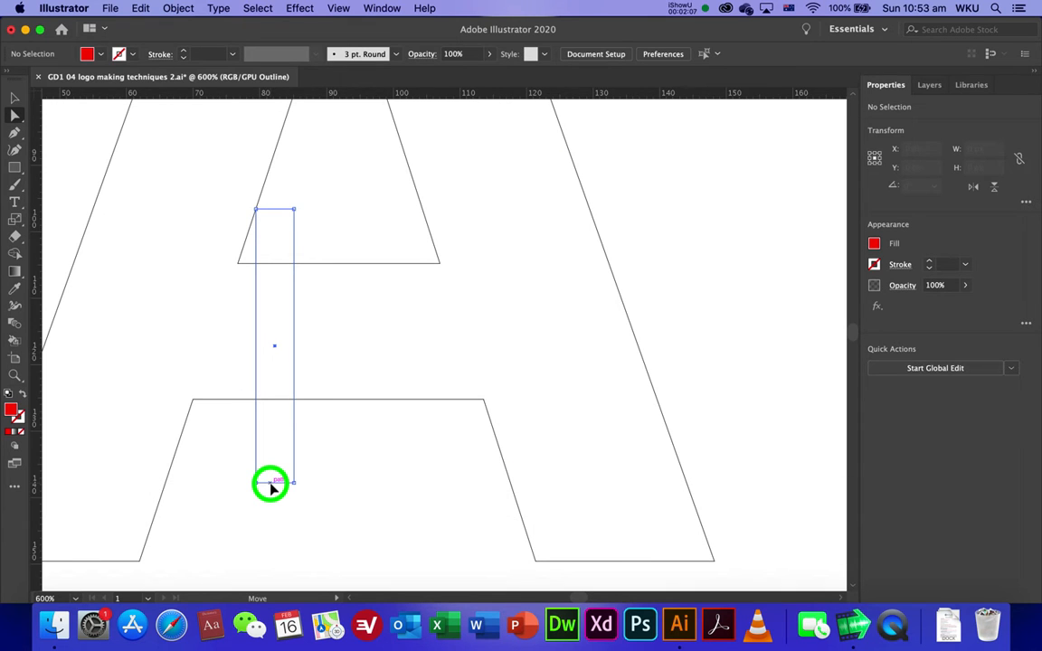
pyautogui.moveTo(272, 489); pyautogui.dragTo(180, 494)
pyautogui.click(257, 472)
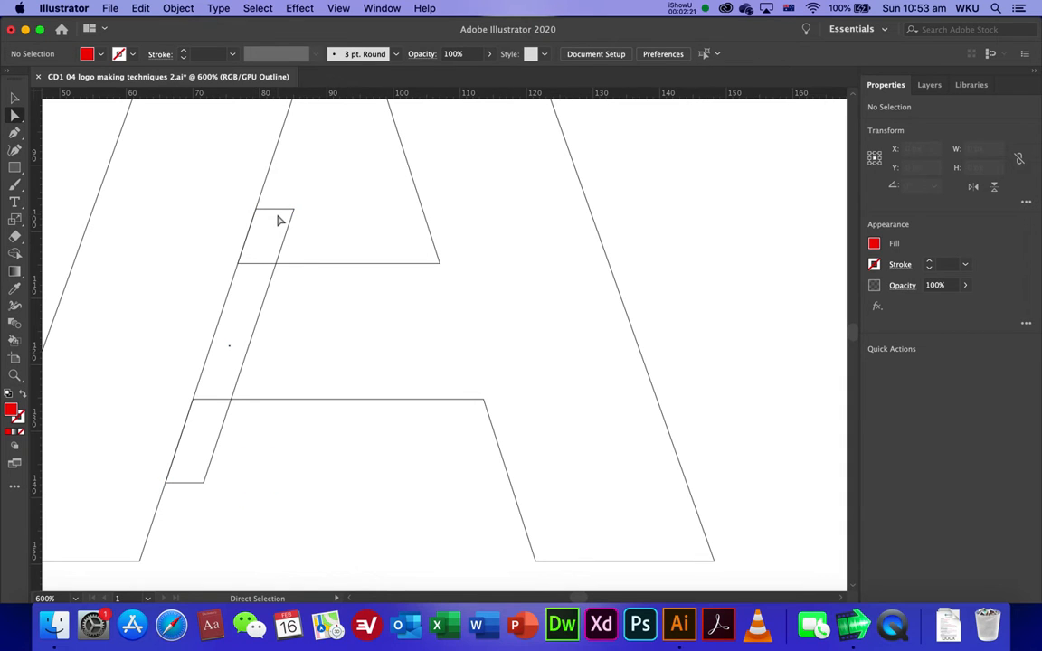
# - Return to Preview view and subtract the slanted red shape from the black A with the Minus Front operation
pyautogui.press('v')
pyautogui.press('super+minus')
pyautogui.press('super+minus')
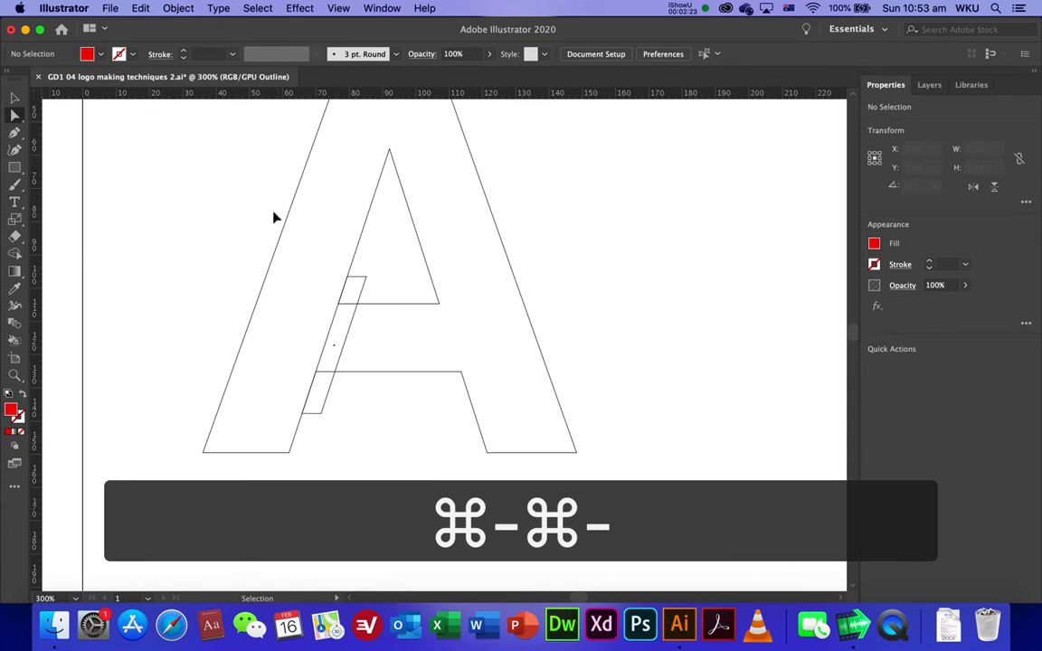
pyautogui.click(13, 96)
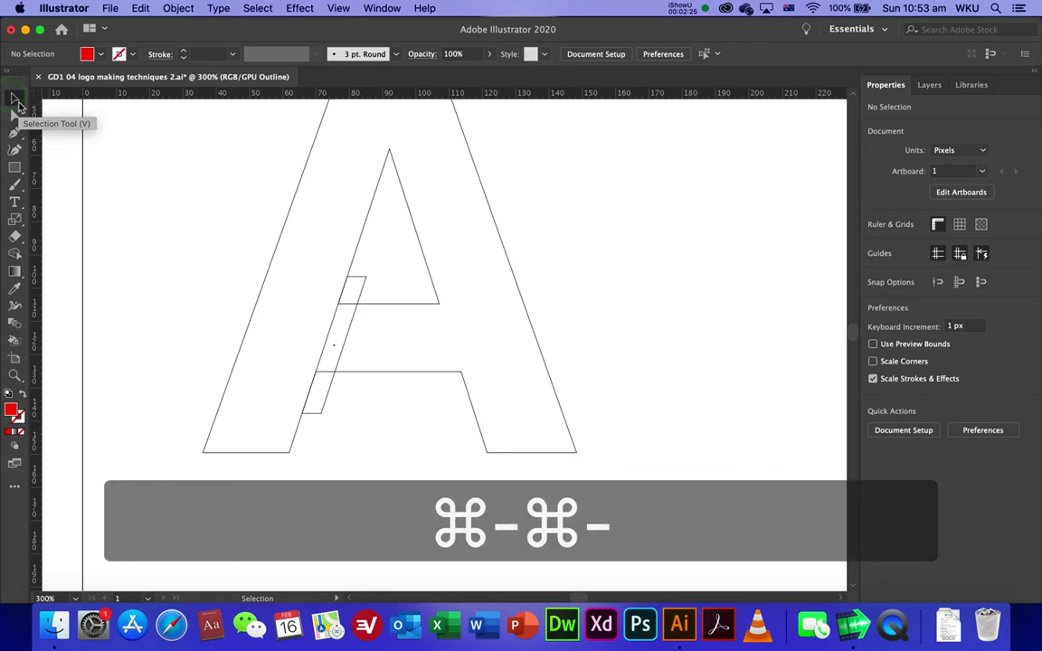
pyautogui.press('super+y')
pyautogui.press('space')
pyautogui.moveTo(166, 185); pyautogui.dragTo(561, 404)
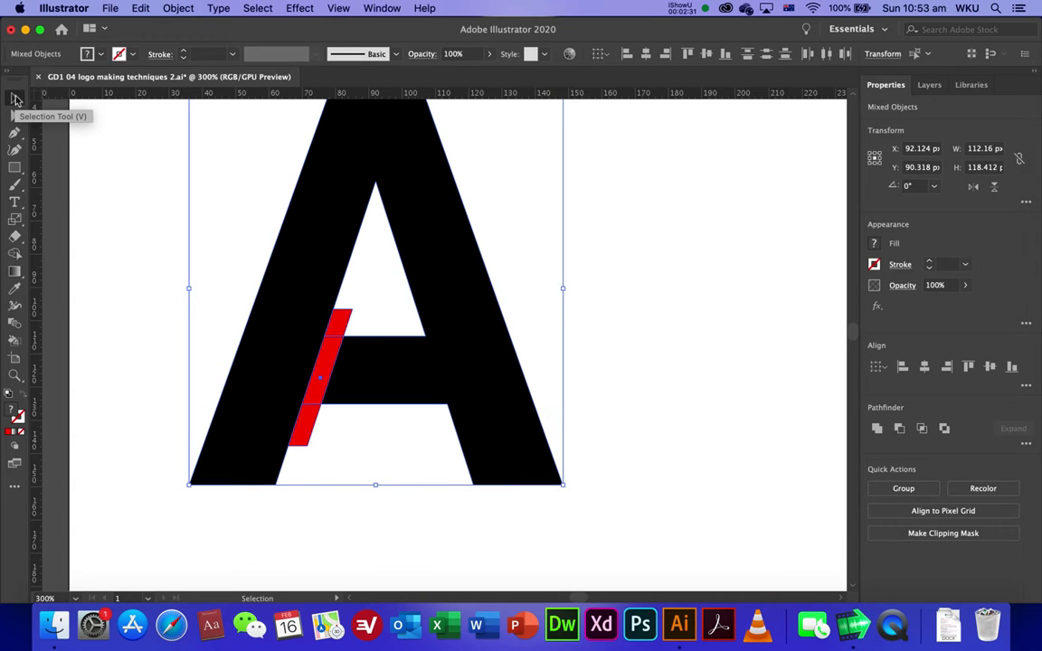
pyautogui.click(381, 9)
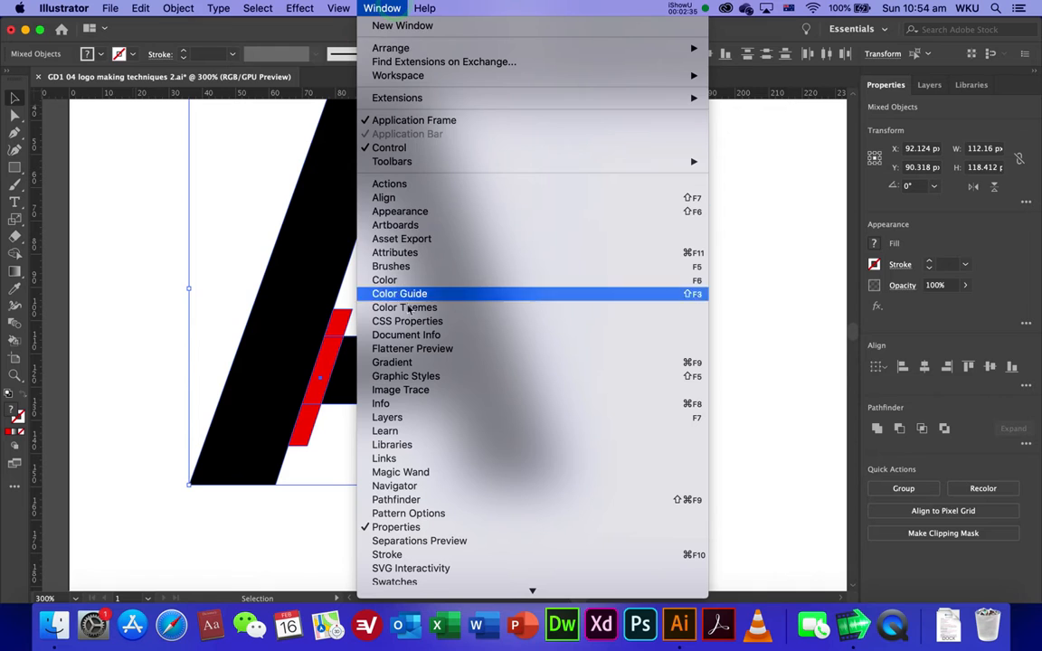
pyautogui.click(403, 503)
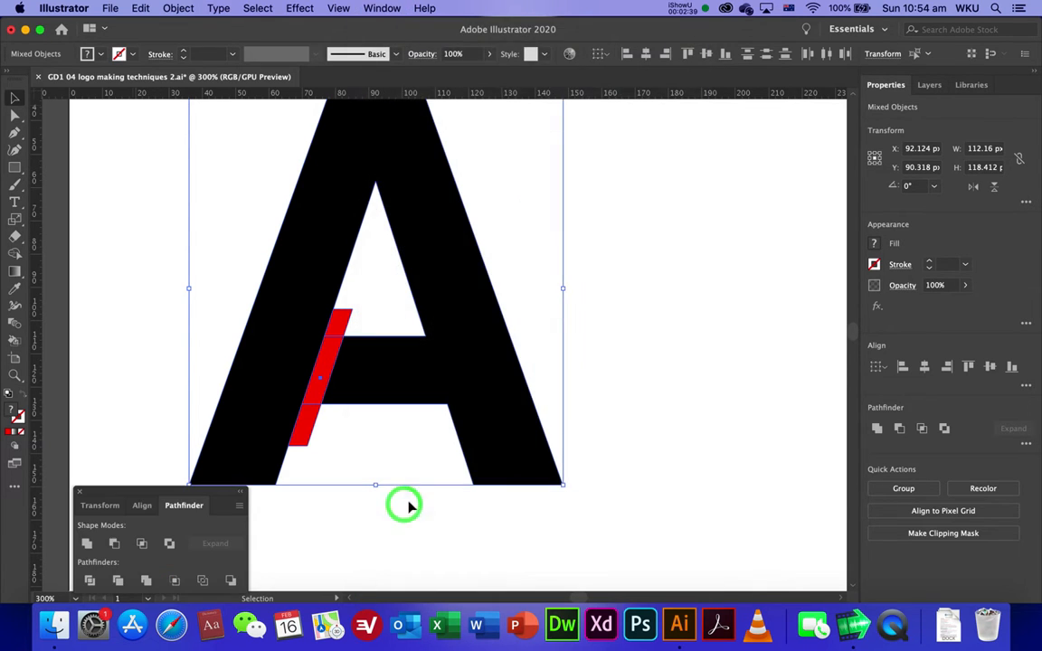
pyautogui.click(113, 546)
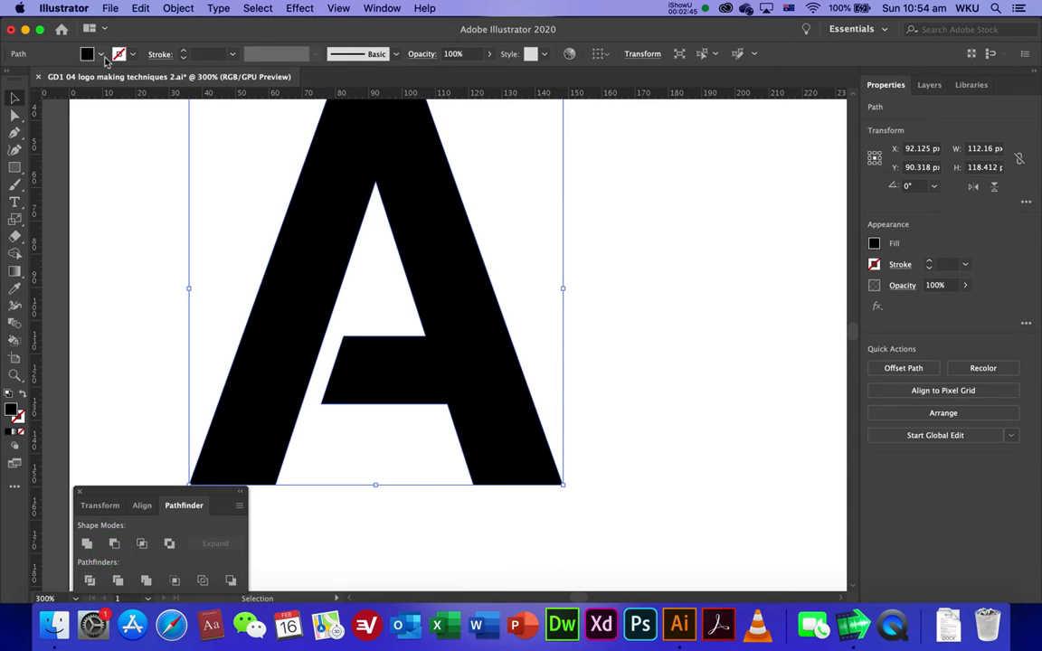
# - Fill the cut letter A with blue
pyautogui.click(100, 54)
pyautogui.click(89, 78)
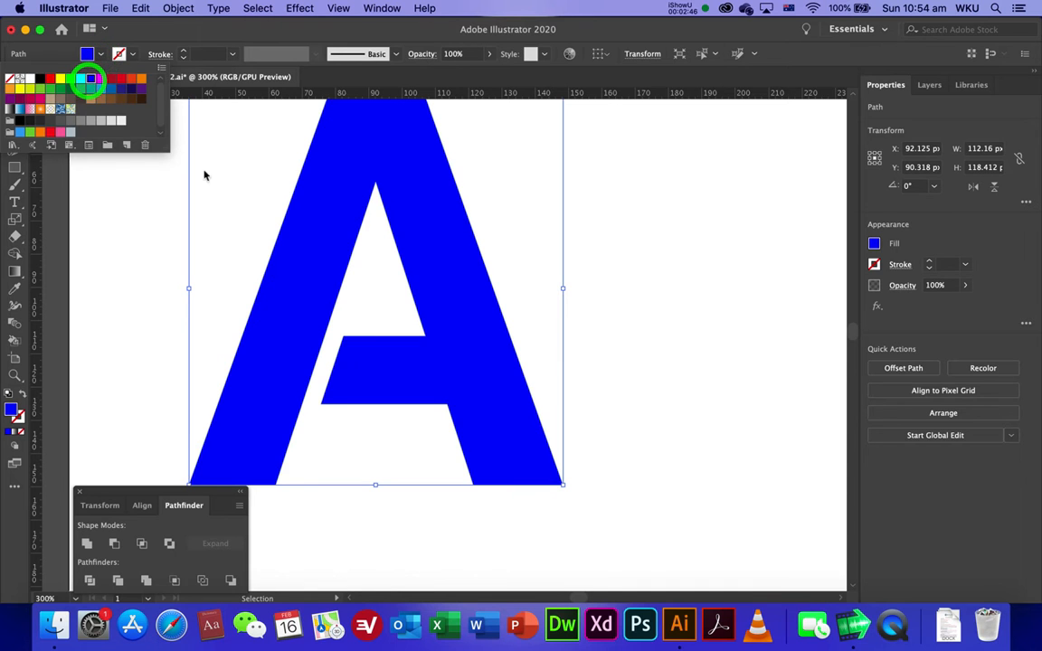
pyautogui.click(636, 404)
pyautogui.press('super+minus')
pyautogui.press('super+minus')
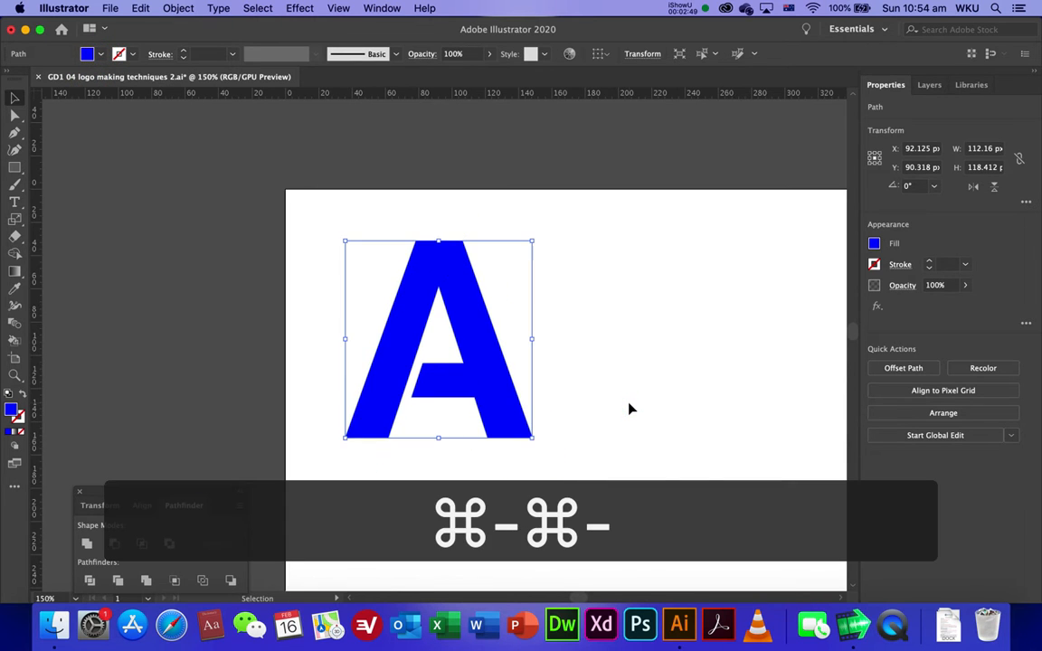
# - Ungroup the word Ascend into separate letters and clear the selection
pyautogui.moveTo(647, 471); pyautogui.dragTo(552, 233)
pyautogui.moveTo(522, 394); pyautogui.dragTo(540, 338)
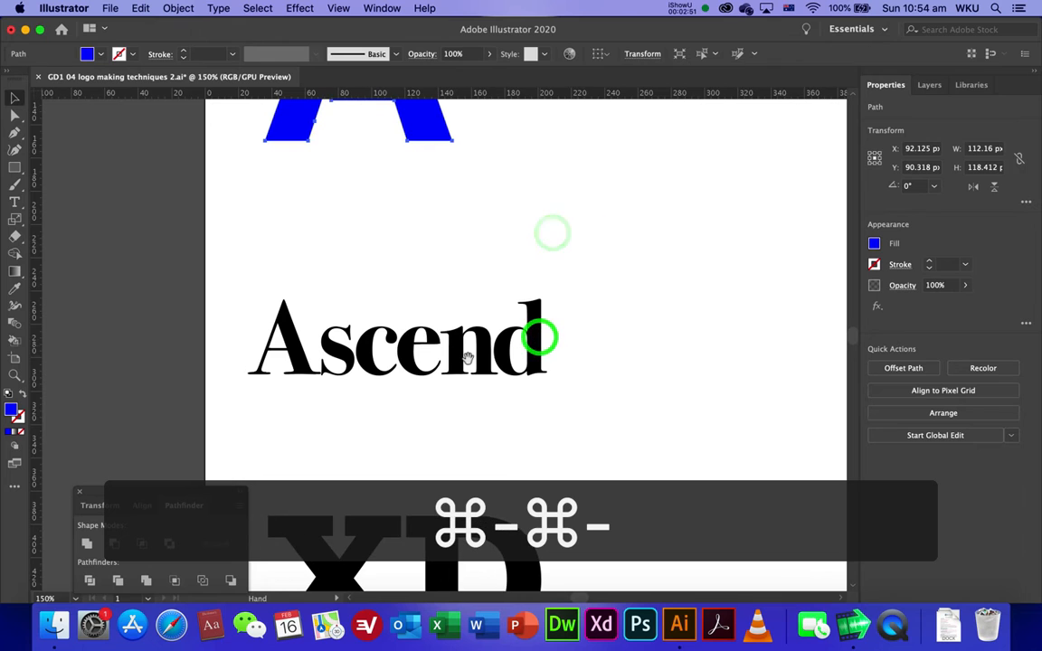
pyautogui.press('super+space')
pyautogui.press('super+space')
pyautogui.keyDown('super'); pyautogui.click(299, 371); pyautogui.keyUp('super')
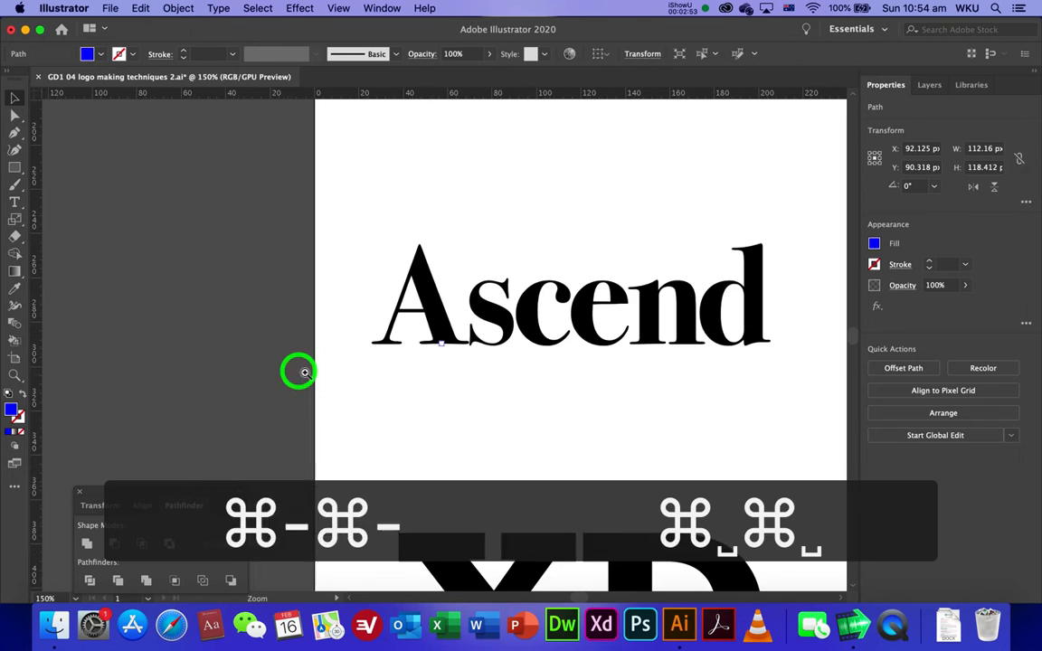
pyautogui.click(523, 338)
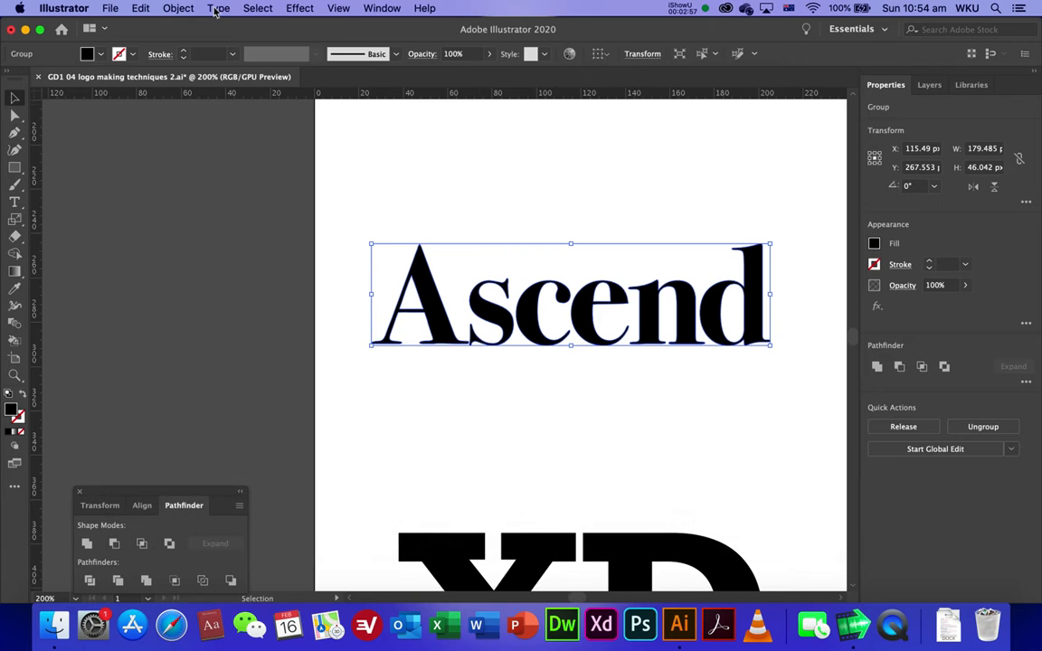
pyautogui.click(178, 8)
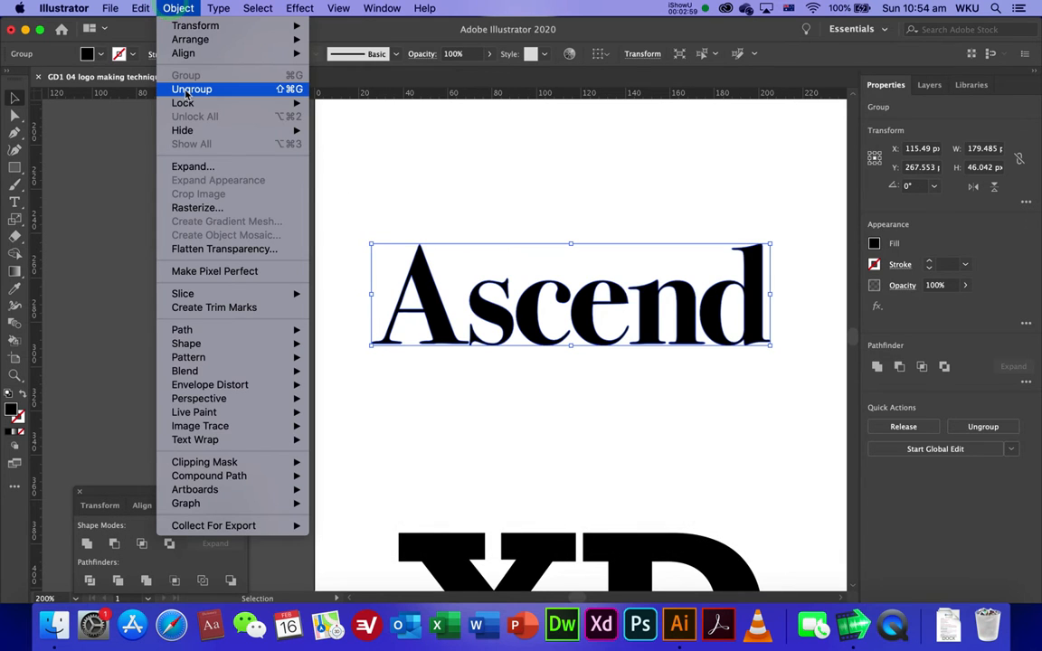
pyautogui.click(187, 89)
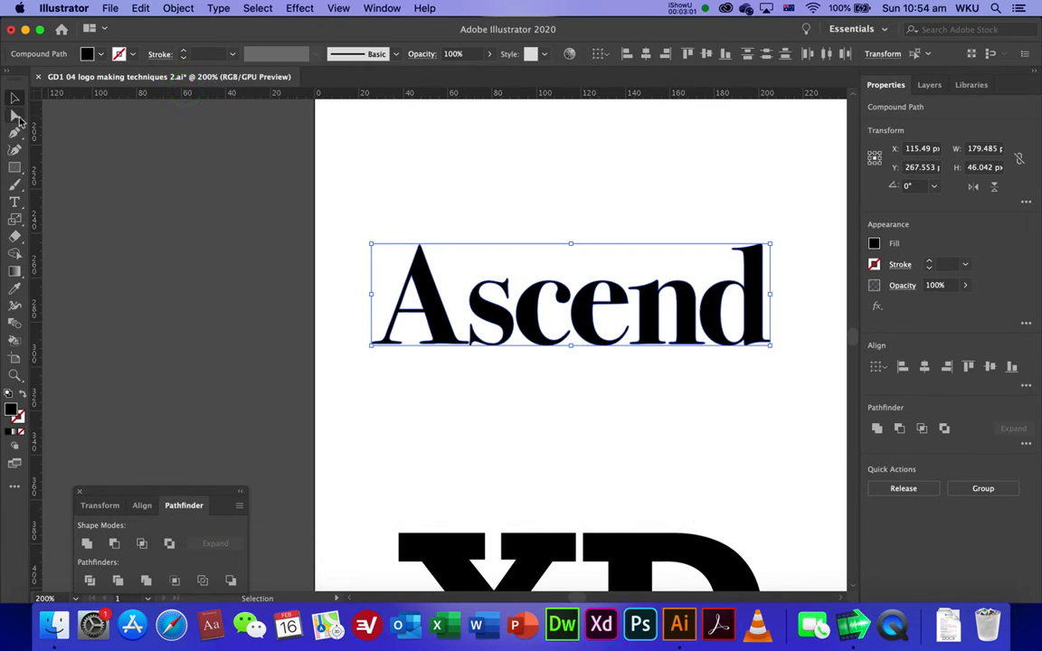
pyautogui.click(167, 181)
# - Fill the letter A of Ascend with red
pyautogui.click(431, 269)
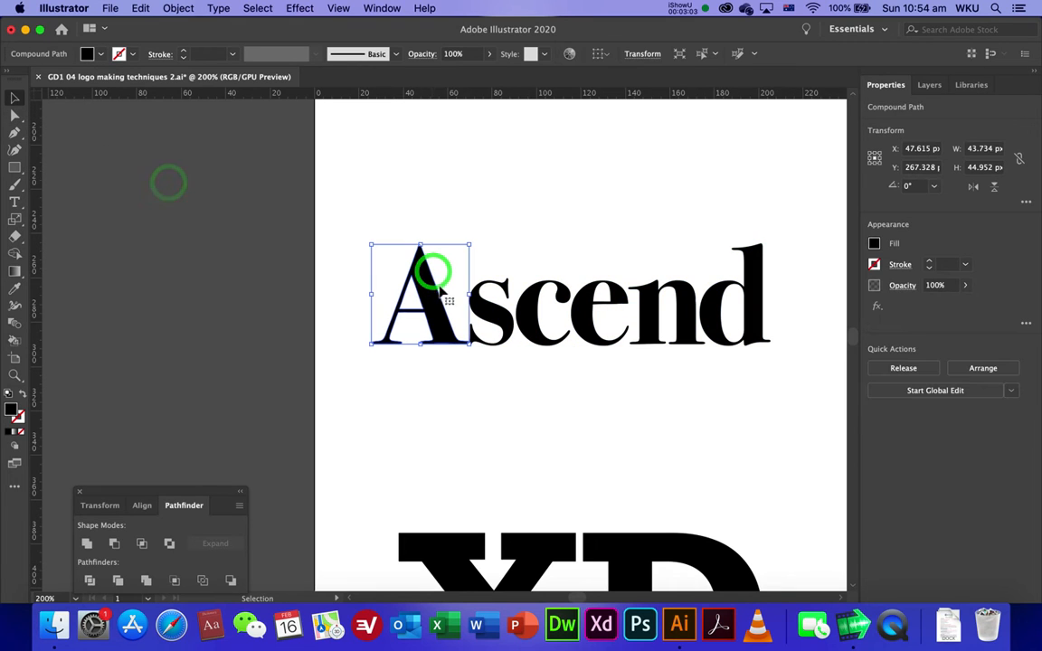
pyautogui.click(534, 224)
pyautogui.click(422, 283)
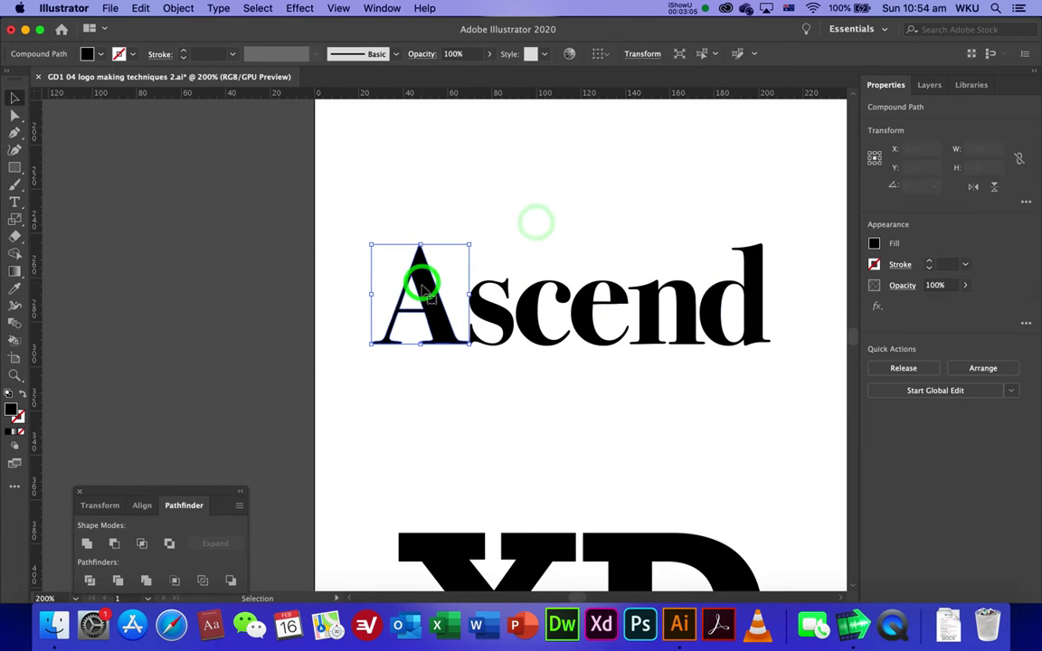
pyautogui.click(99, 55)
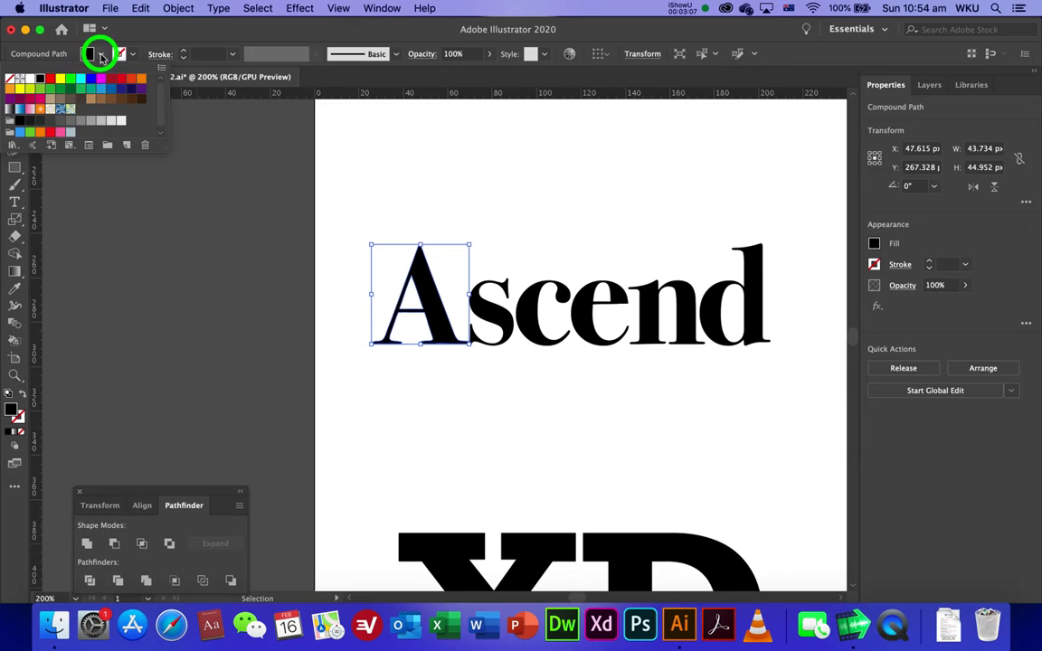
pyautogui.click(50, 79)
pyautogui.click(205, 235)
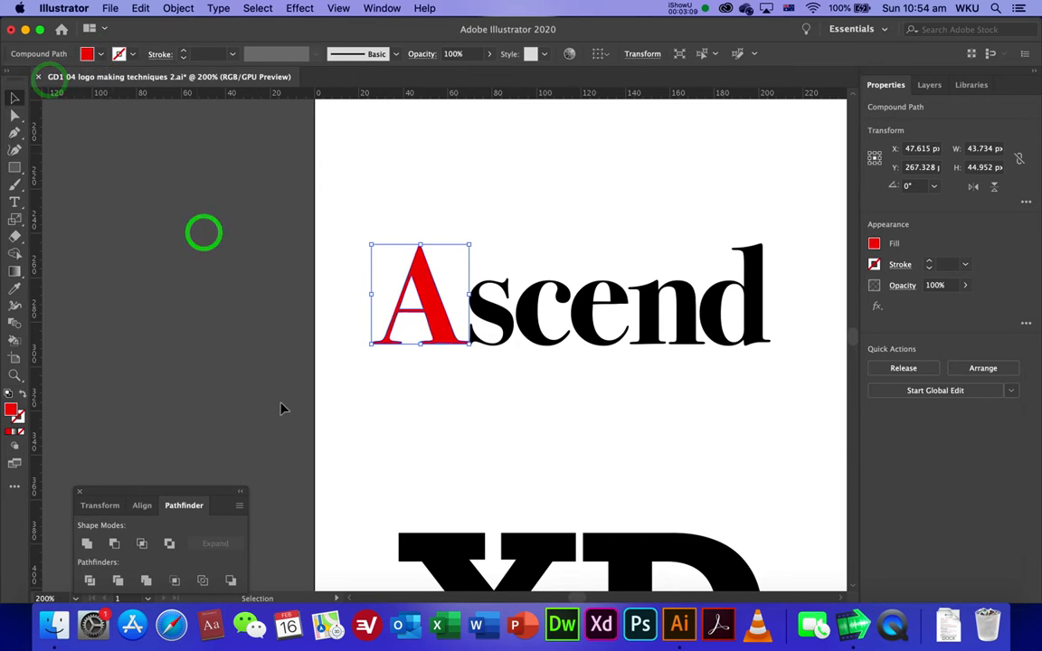
# - Draw a straight Pen guide line about 29 px long from the outer edge of the red A's left leg, continuing its slope below the foot
pyautogui.press('a')
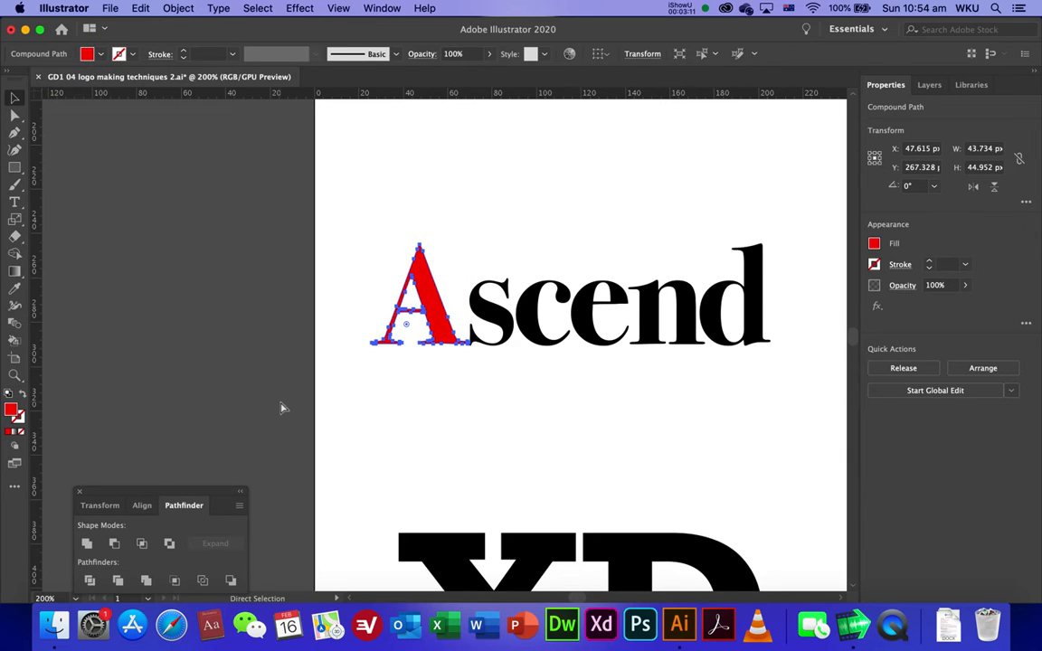
pyautogui.press('super+equal')
pyautogui.press('super+equal')
pyautogui.press('super+equal')
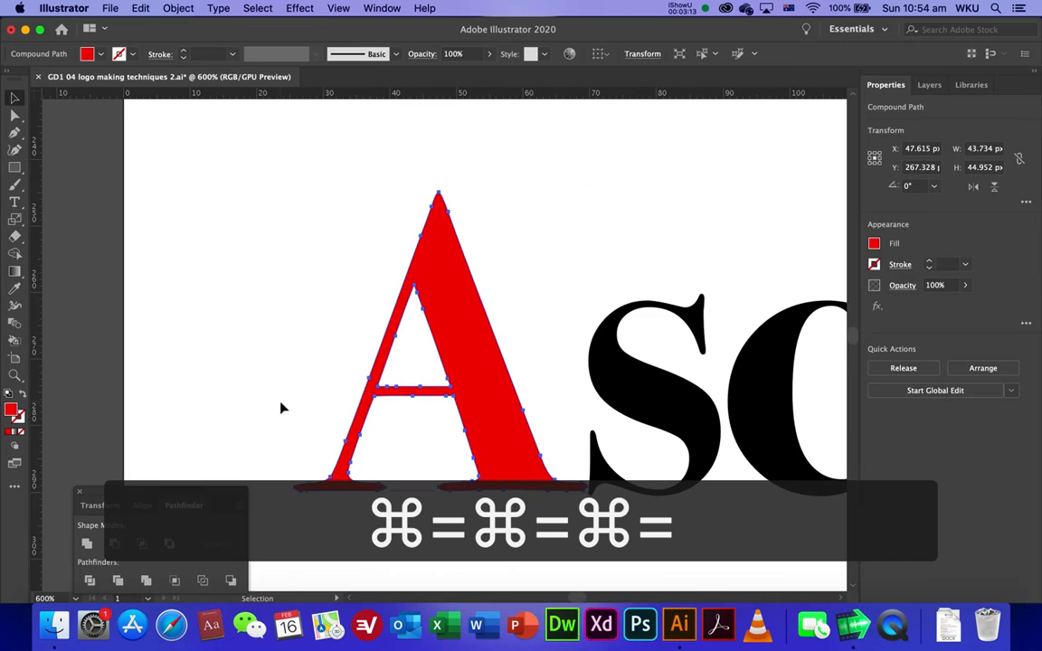
pyautogui.press('v')
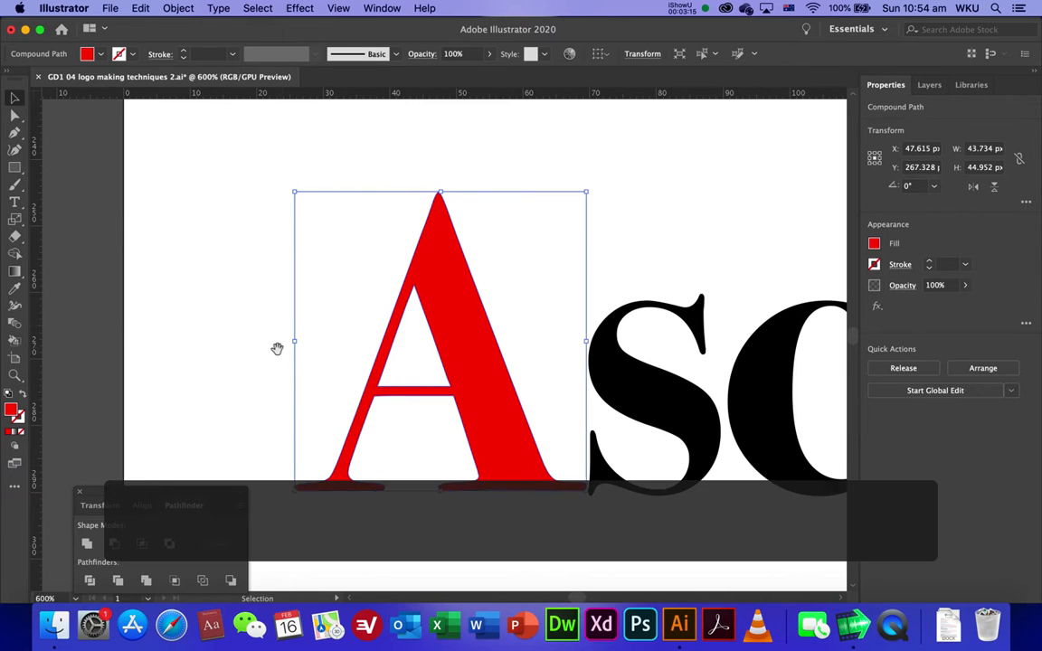
pyautogui.moveTo(279, 347); pyautogui.dragTo(318, 219)
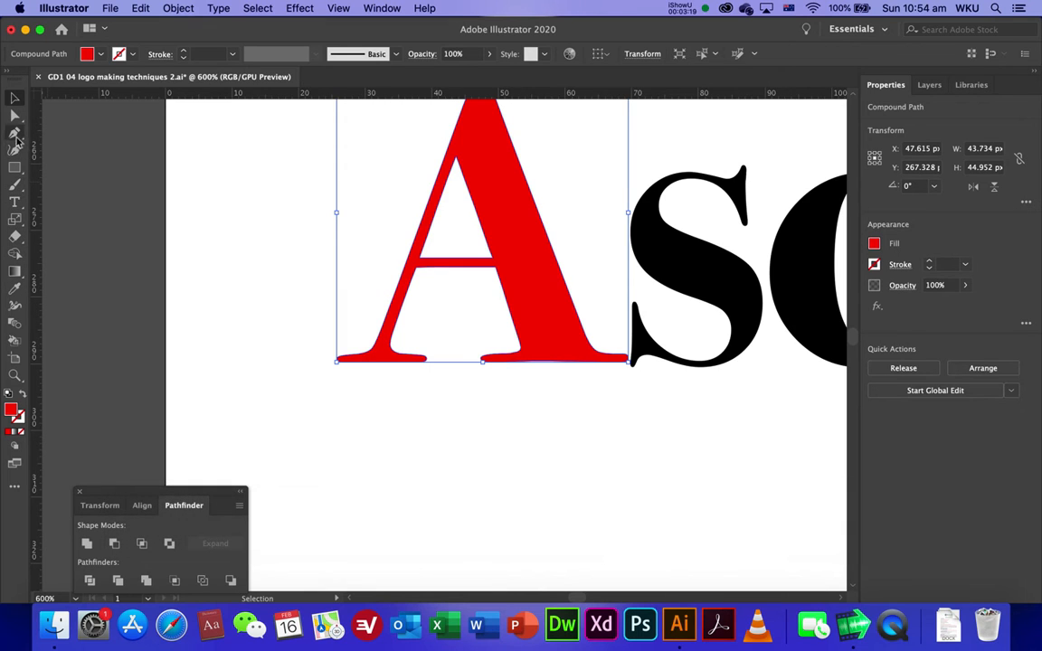
pyautogui.click(15, 132)
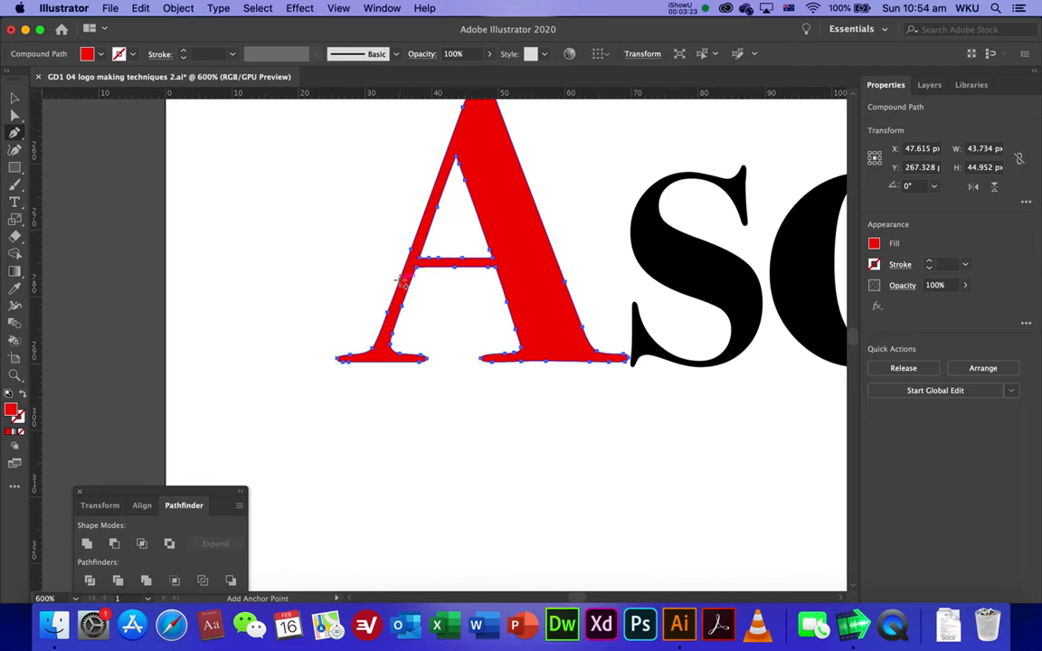
pyautogui.keyDown('super'); pyautogui.click(360, 304); pyautogui.keyUp('super')
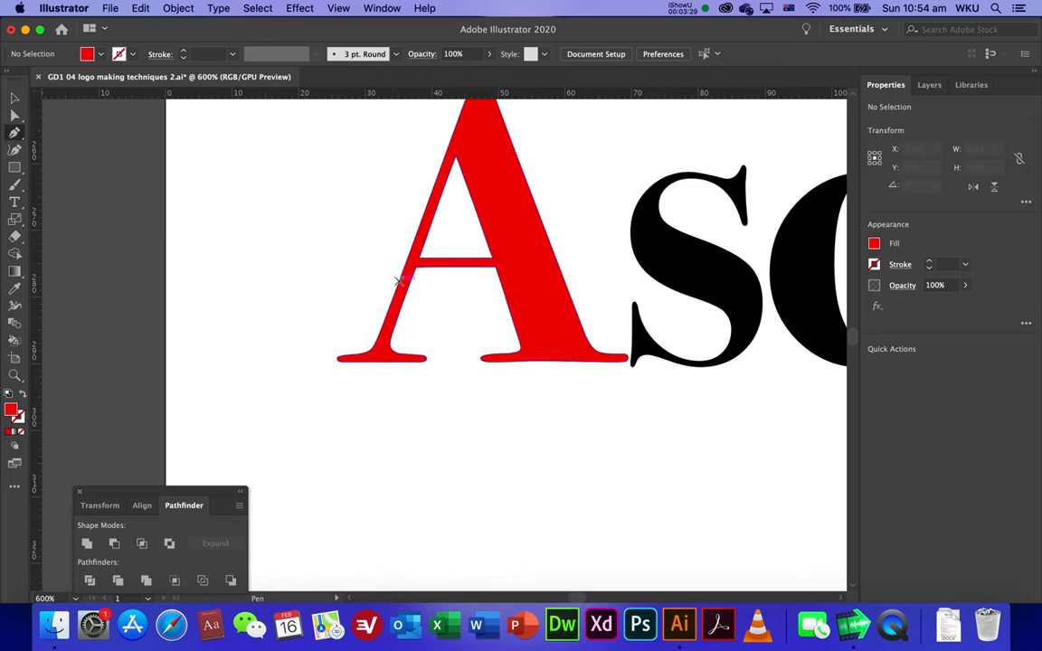
pyautogui.click(398, 281)
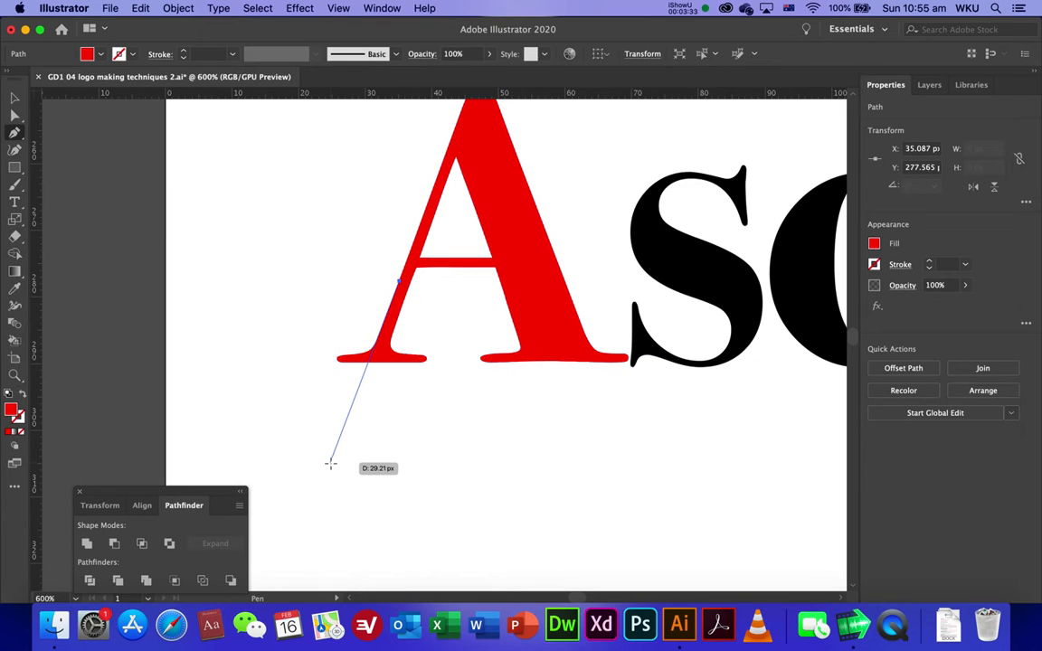
pyautogui.click(330, 463)
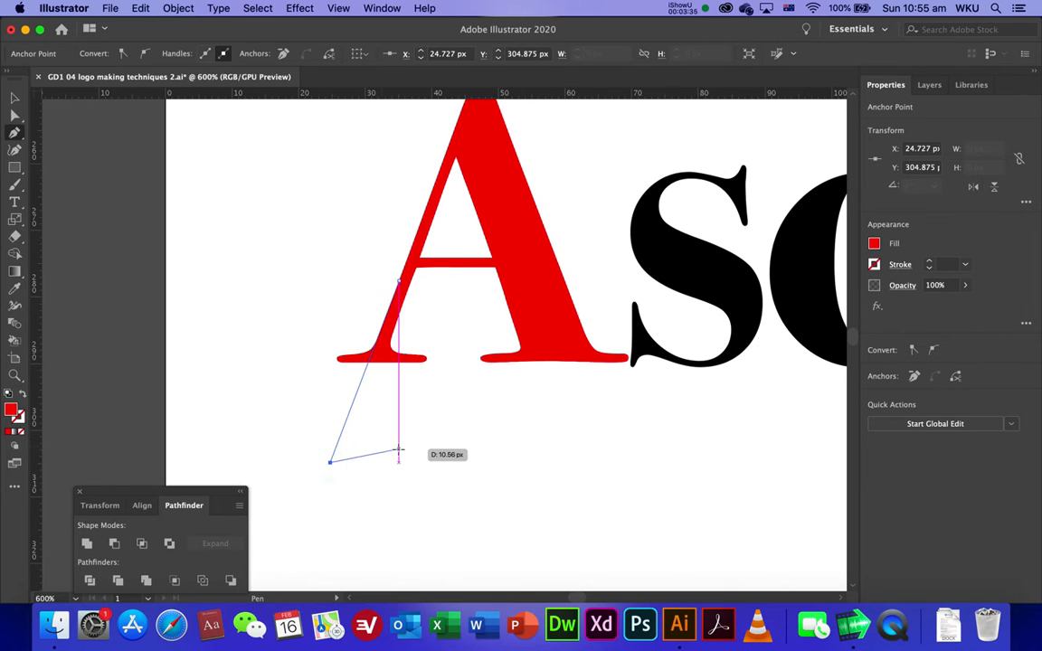
pyautogui.press('super')
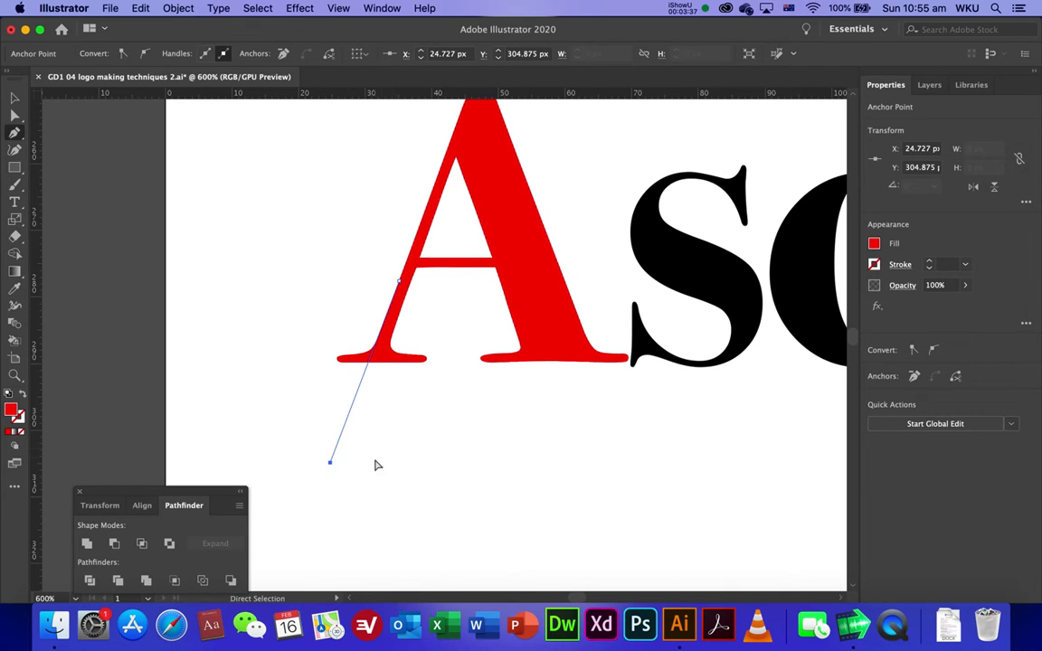
pyautogui.keyDown('super'); pyautogui.click(375, 461); pyautogui.keyUp('super')
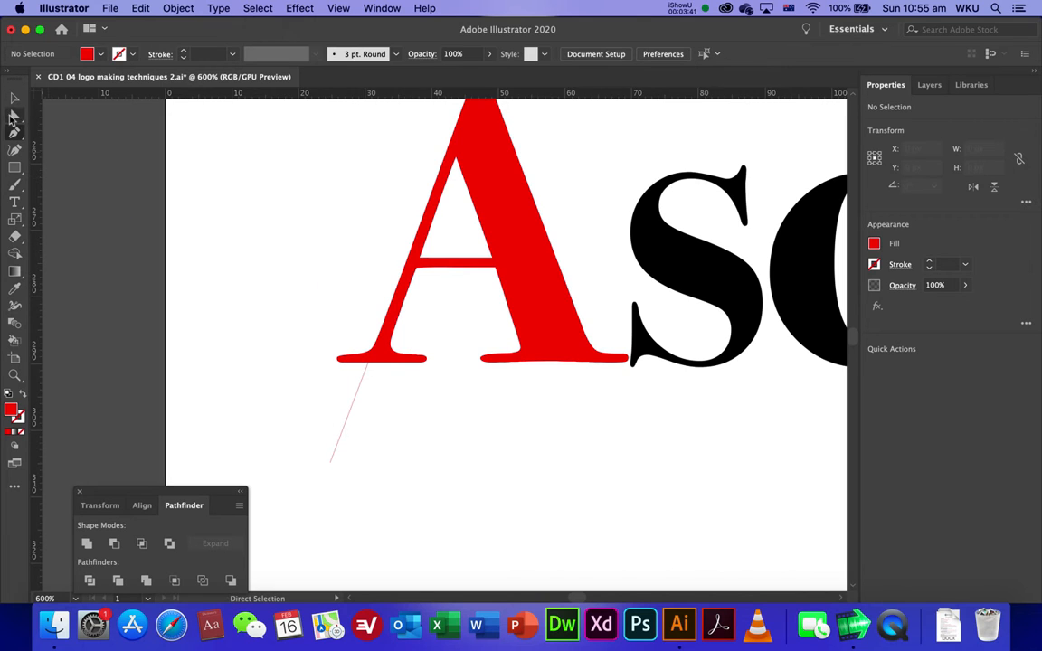
# - Lengthen the red A's left leg by moving its foot anchors about 13 px down along the slope of the guide line
pyautogui.click(14, 116)
pyautogui.moveTo(313, 321); pyautogui.dragTo(434, 384)
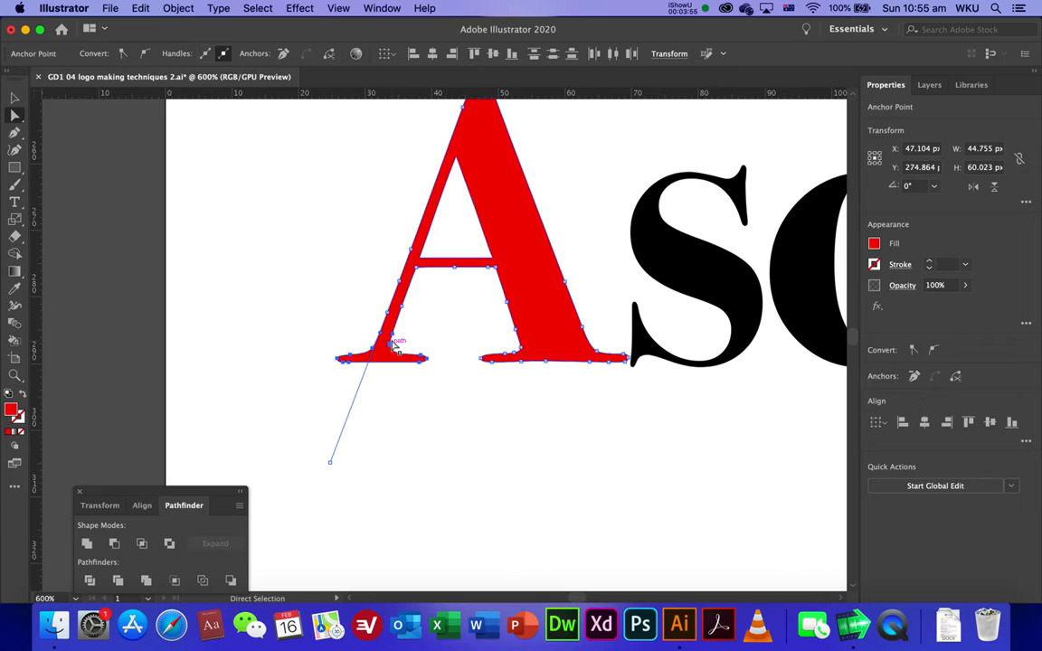
pyautogui.moveTo(391, 337); pyautogui.dragTo(360, 423)
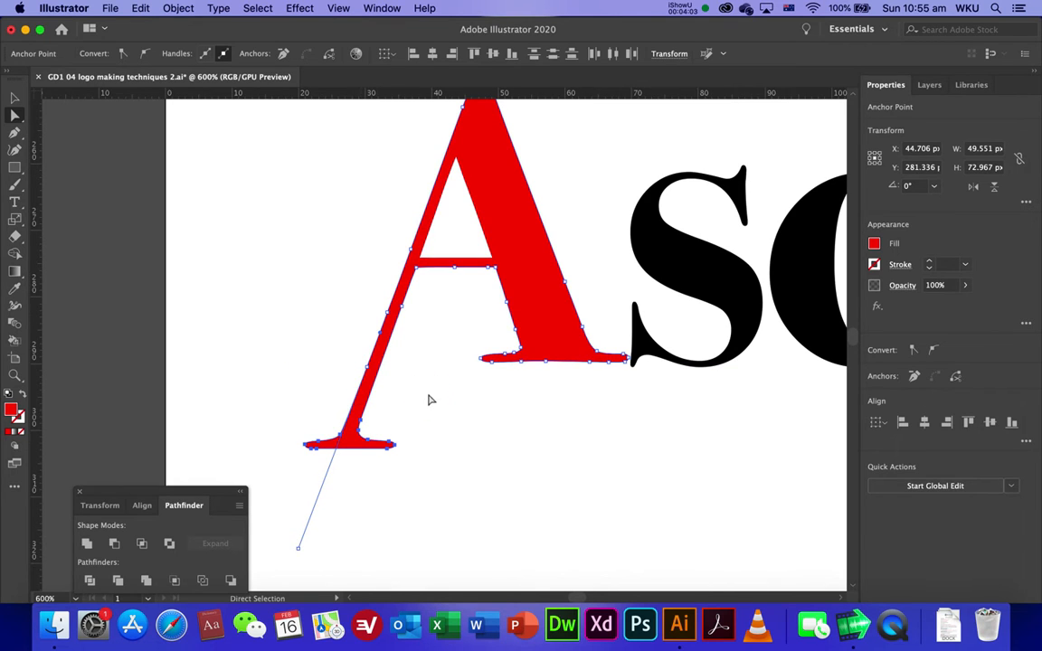
pyautogui.click(427, 398)
# - Delete the guide line below the A's left foot
pyautogui.click(14, 98)
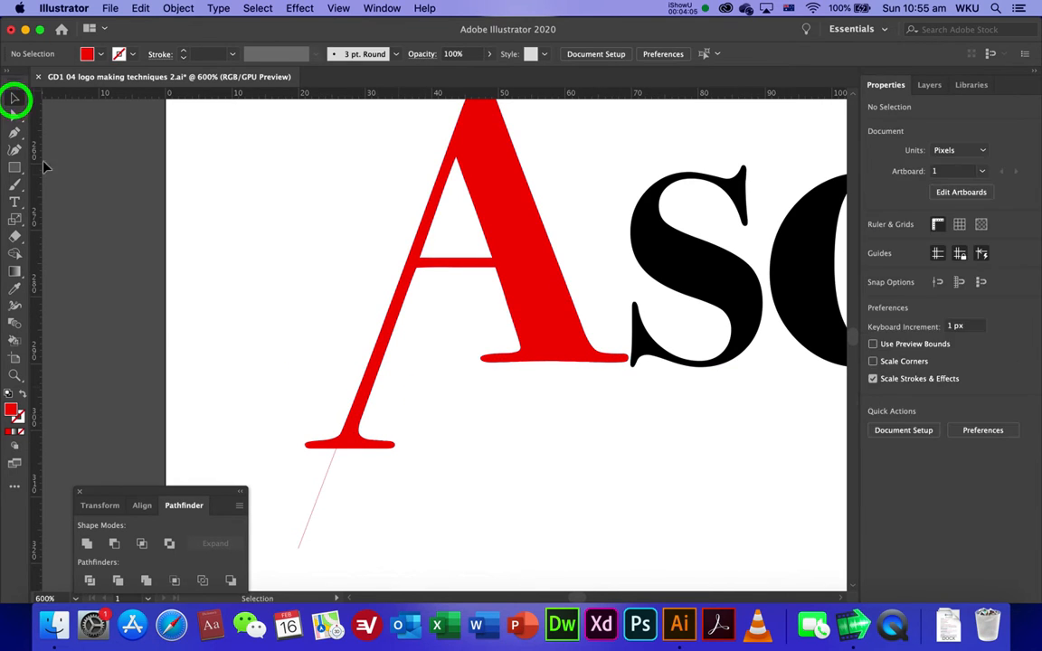
pyautogui.click(311, 517)
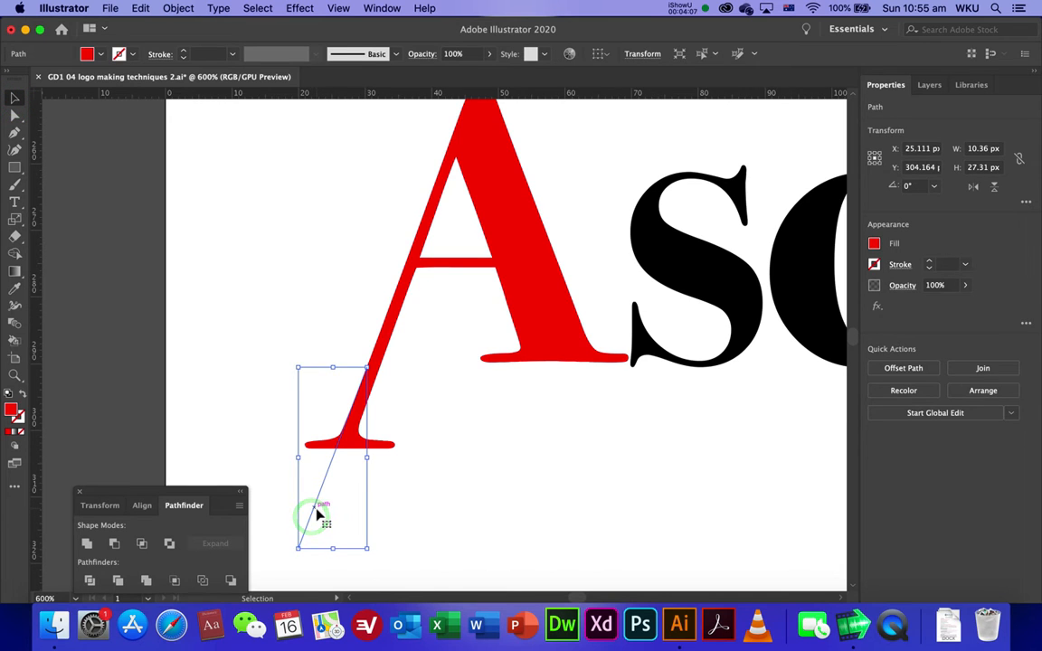
pyautogui.press('Delete')
# - Extend the ascender of the letter d by moving only its top anchor points up 20 px
pyautogui.press('super+minus')
pyautogui.press('super+minus')
pyautogui.press('super+minus')
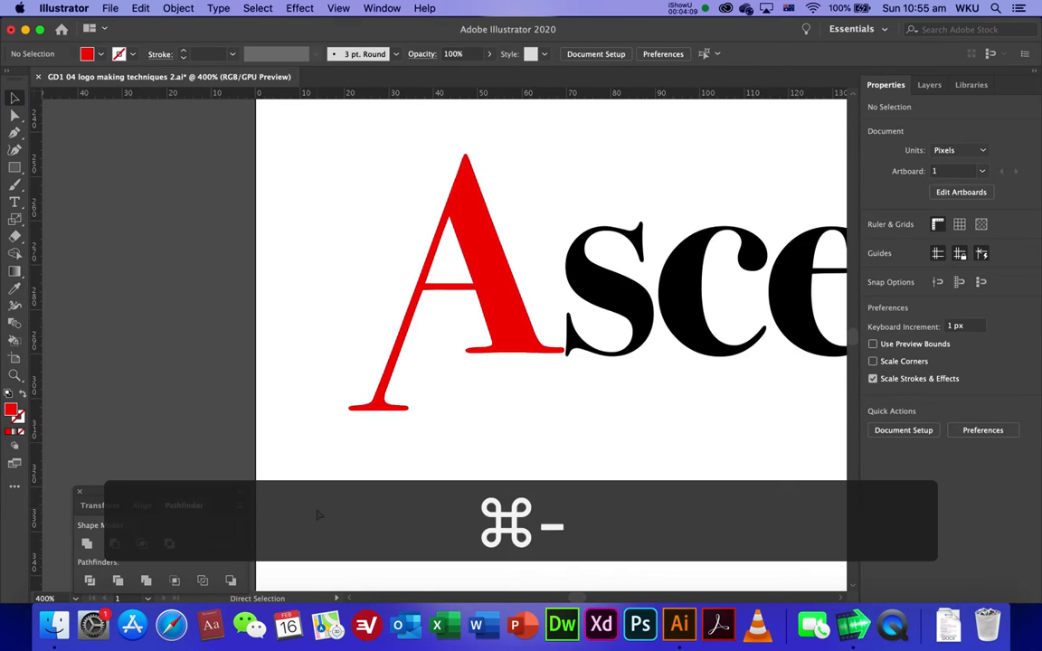
pyautogui.moveTo(511, 487); pyautogui.dragTo(193, 480)
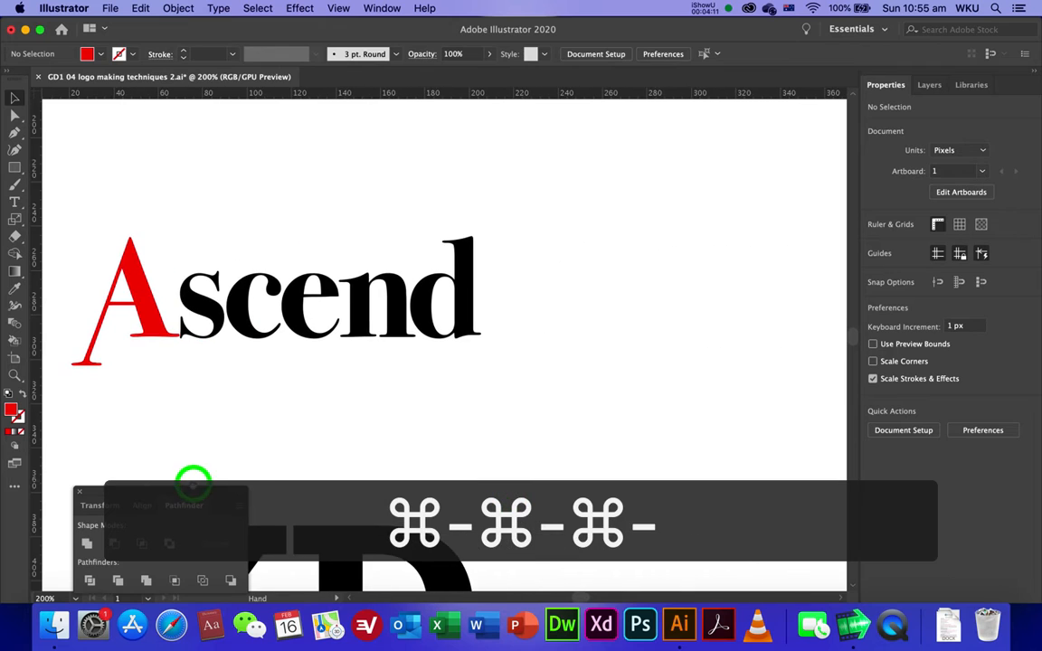
pyautogui.click(17, 116)
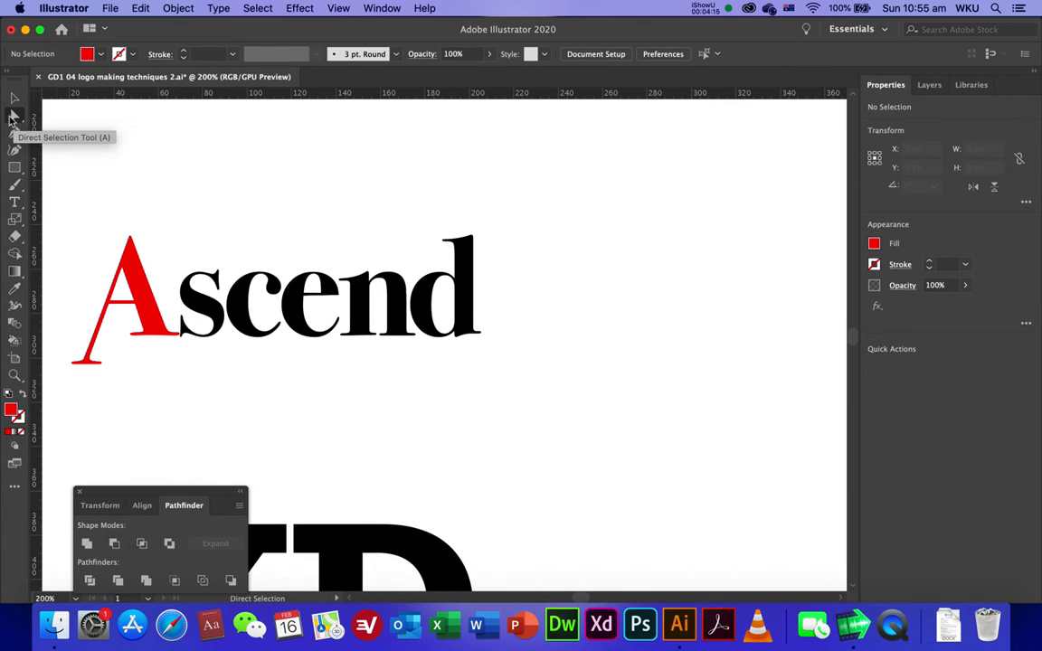
pyautogui.click(12, 116)
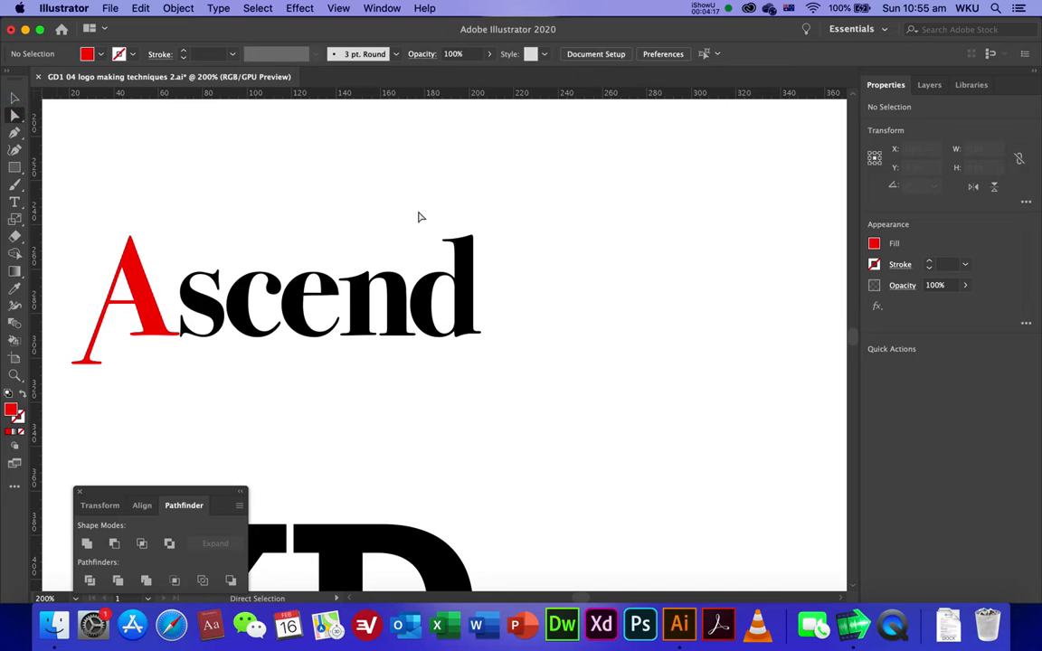
pyautogui.moveTo(431, 206); pyautogui.dragTo(485, 256)
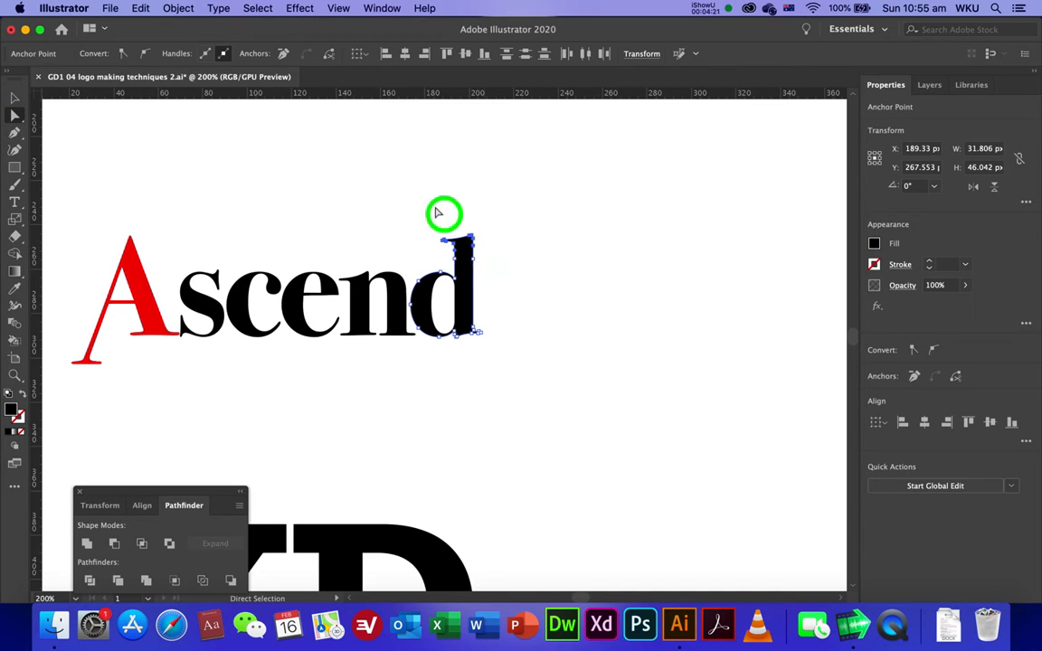
pyautogui.moveTo(429, 201); pyautogui.dragTo(493, 268)
pyautogui.press('Up')
pyautogui.press('Up')
pyautogui.click(14, 97)
pyautogui.click(150, 162)
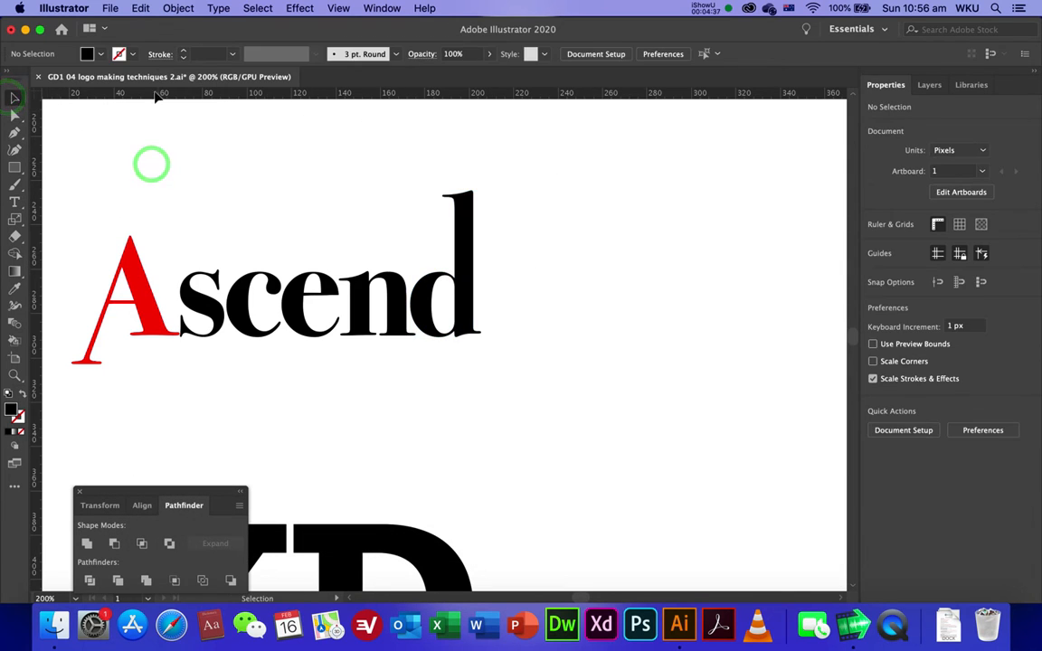
# - Fill the letter d of Ascend with red
pyautogui.click(464, 242)
pyautogui.click(94, 52)
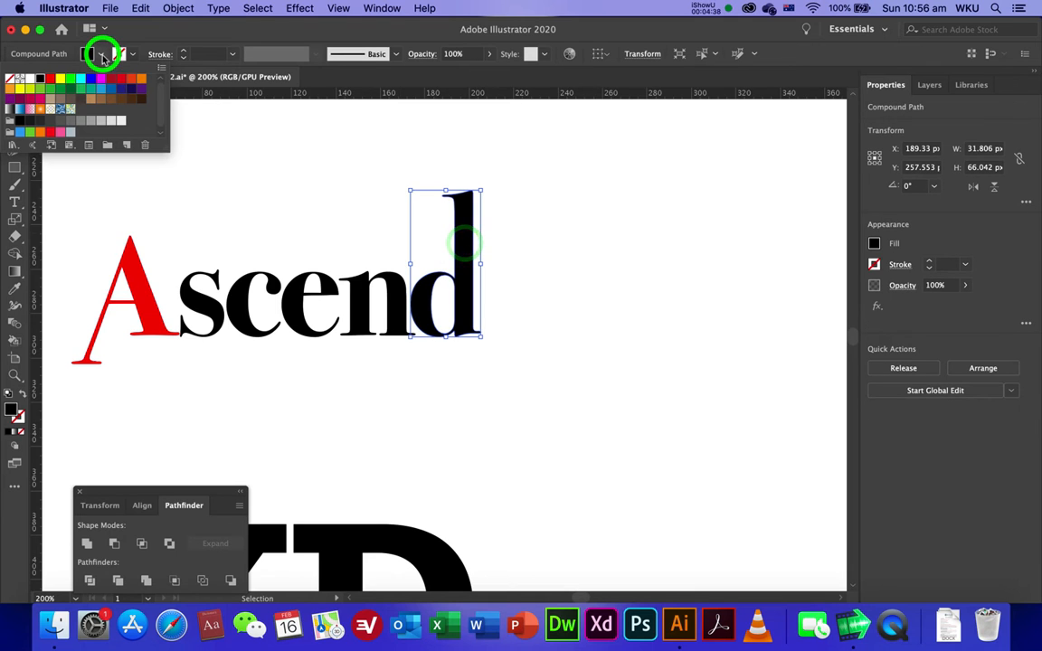
pyautogui.click(51, 79)
pyautogui.click(436, 424)
# - Ungroup the XD lettering into separate letters and clear the selection
pyautogui.press('space')
pyautogui.moveTo(448, 496); pyautogui.dragTo(520, 266)
pyautogui.click(433, 319)
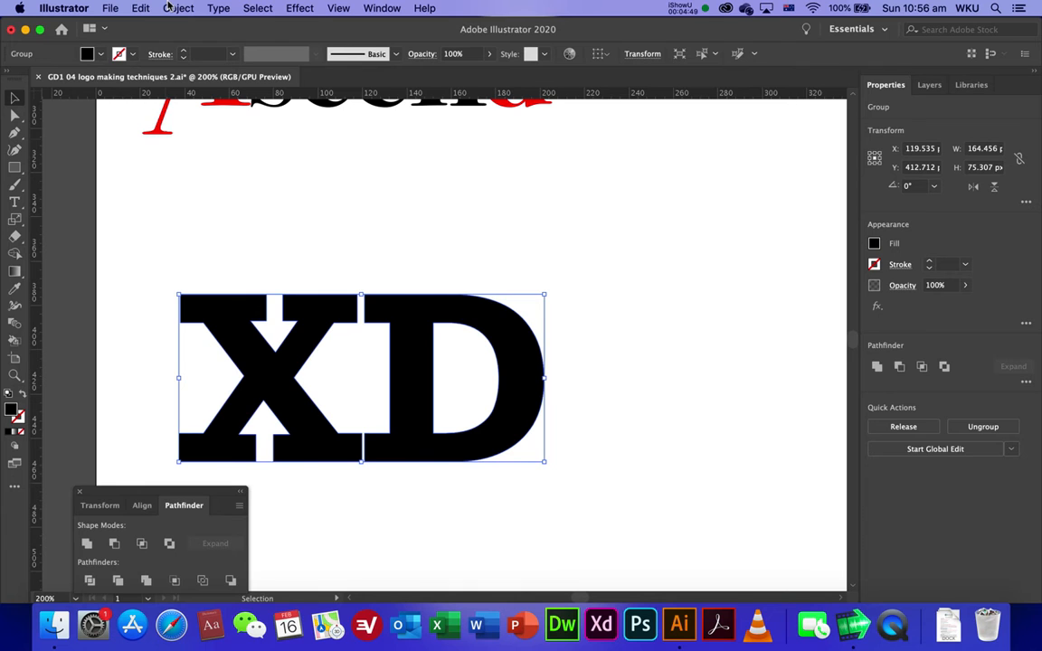
pyautogui.press('super+shift+g')
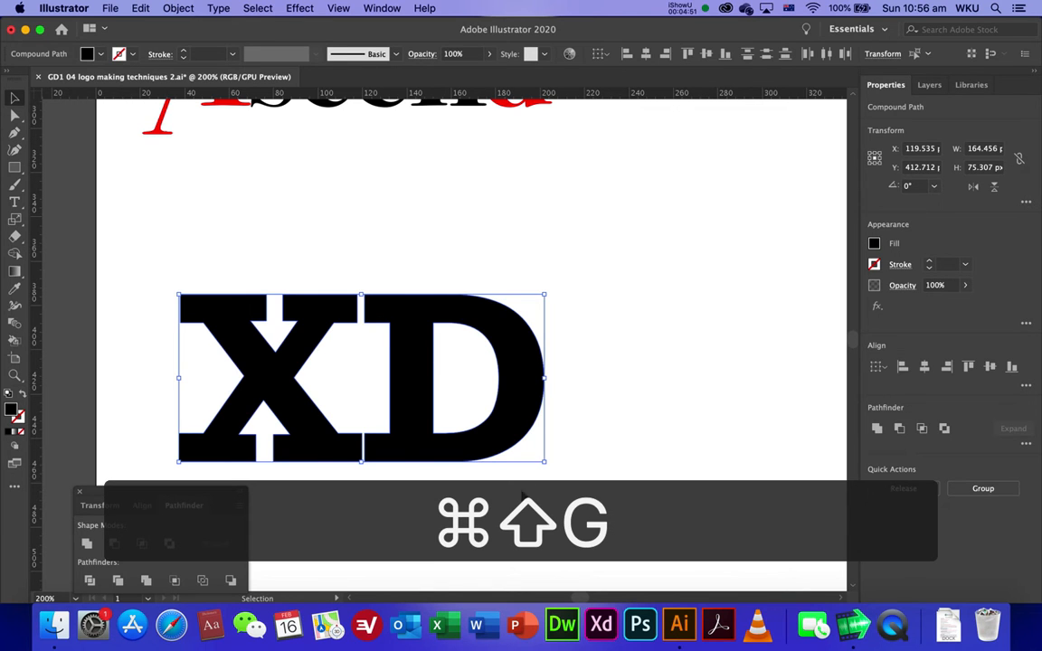
pyautogui.click(522, 494)
# - Nudge the letter D 14 px left so that its serifs overlap those of the X
pyautogui.click(487, 452)
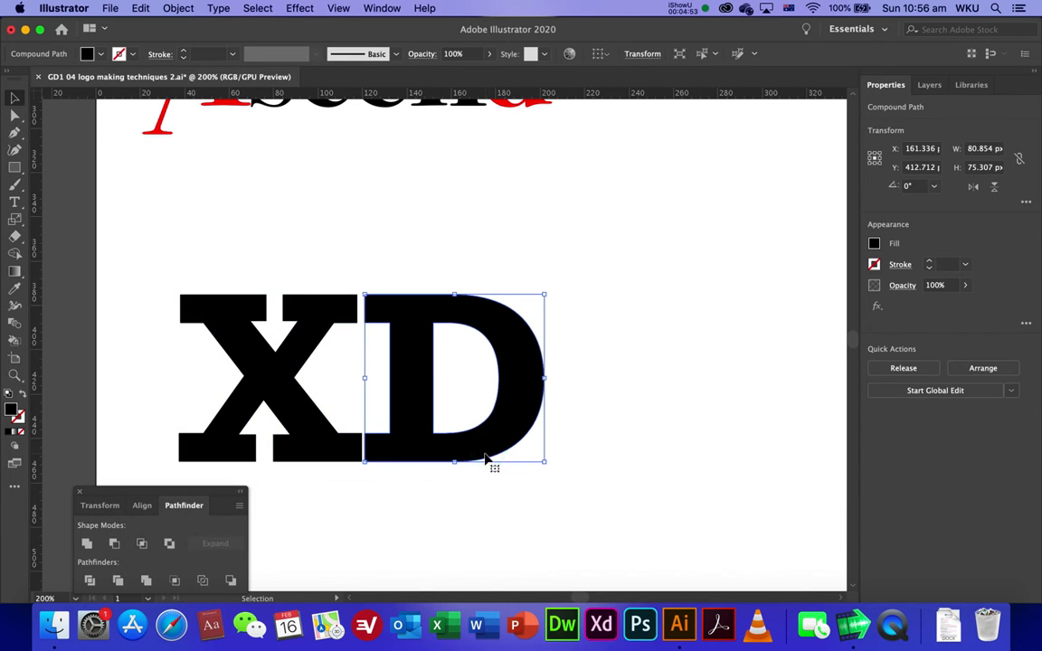
pyautogui.press('Left')
pyautogui.press('Left')
pyautogui.press('Left')
pyautogui.press('Left')
pyautogui.press('Left')
pyautogui.press('Left')
pyautogui.press('Left')
pyautogui.press('Left')
pyautogui.press('Left')
pyautogui.press('Left')
pyautogui.press('Left')
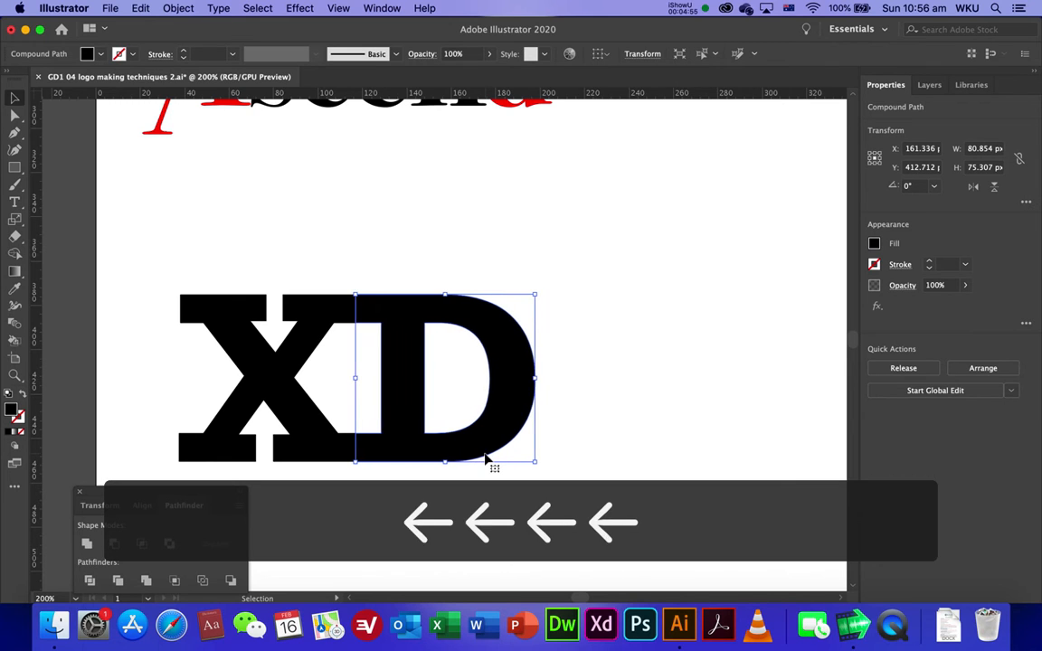
pyautogui.press('Left')
pyautogui.press('Left')
pyautogui.press('Left')
pyautogui.press('Left')
pyautogui.press('Left')
pyautogui.press('Left')
pyautogui.press('Left')
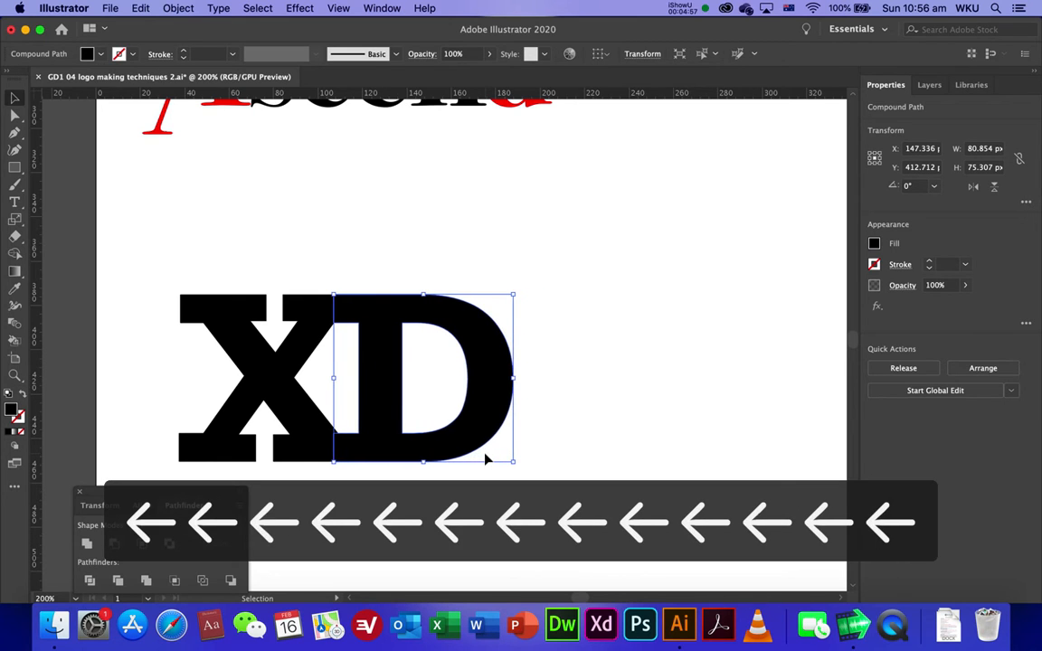
# - Nudge the letter D a further 11 px left so it overlaps the X more, and clear the selection
pyautogui.press('Left')
pyautogui.press('Left')
pyautogui.press('Left')
pyautogui.press('Left')
pyautogui.press('Left')
pyautogui.press('Left')
pyautogui.press('Left')
pyautogui.press('Left')
pyautogui.press('Left')
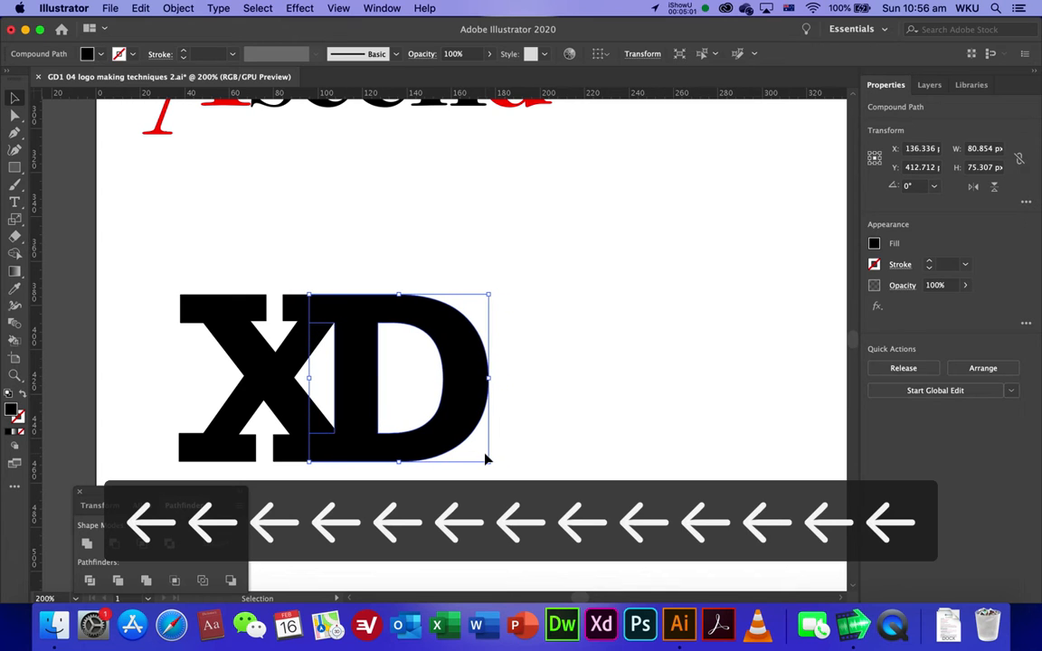
pyautogui.click(344, 489)
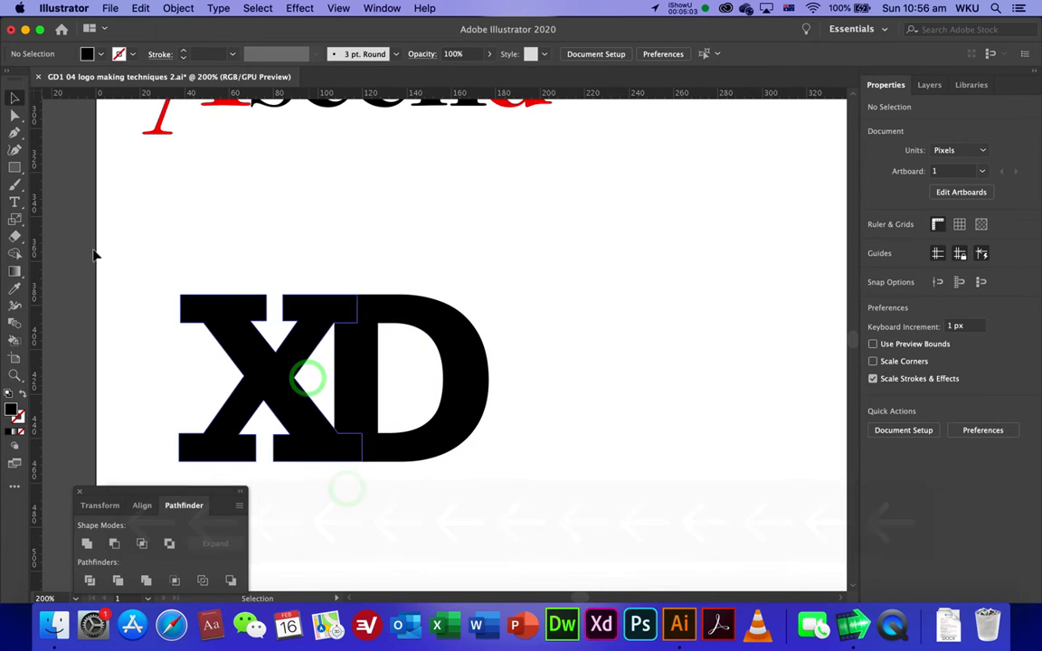
# - Draw a black rectangle about 9.6 × 12 px halfway up the outer edge of the D's stem
pyautogui.click(17, 167)
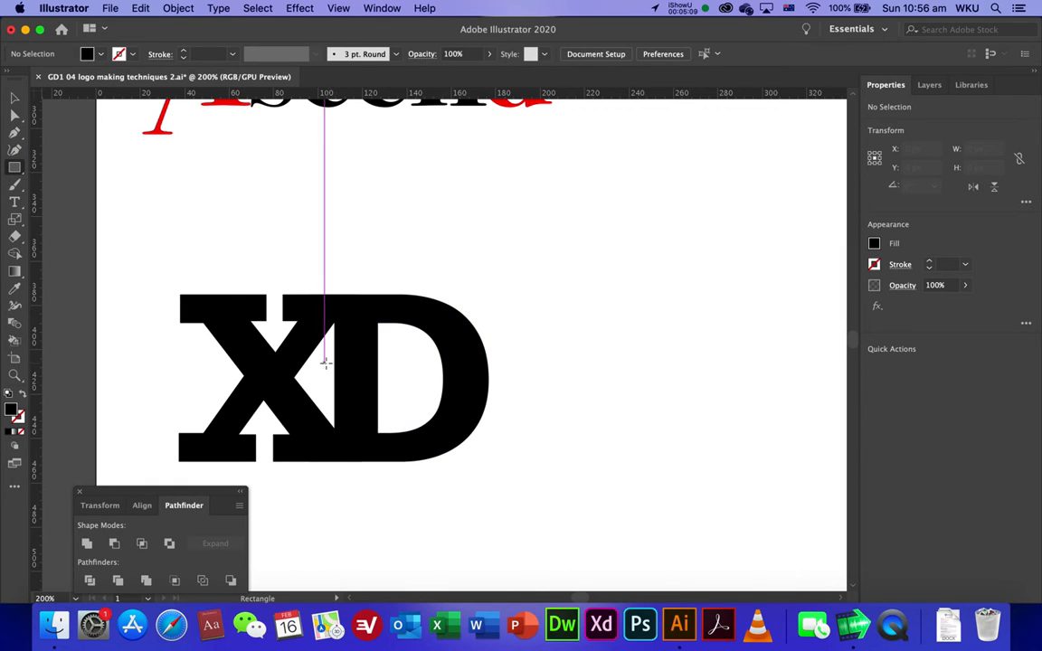
pyautogui.moveTo(325, 362); pyautogui.dragTo(345, 389)
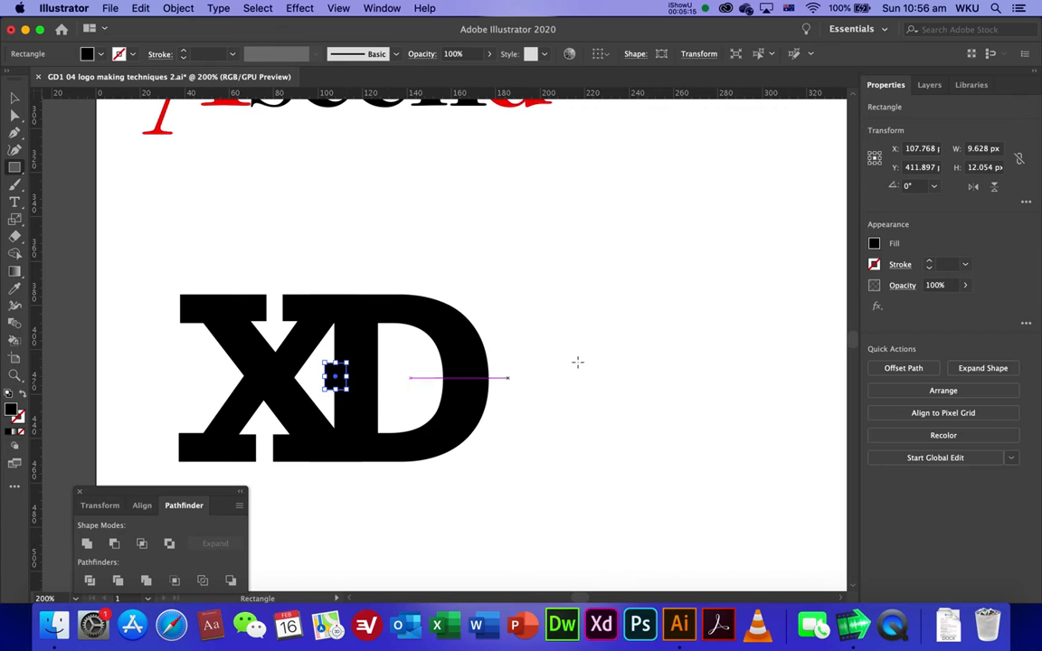
pyautogui.keyDown('super'); pyautogui.click(598, 359); pyautogui.keyUp('super')
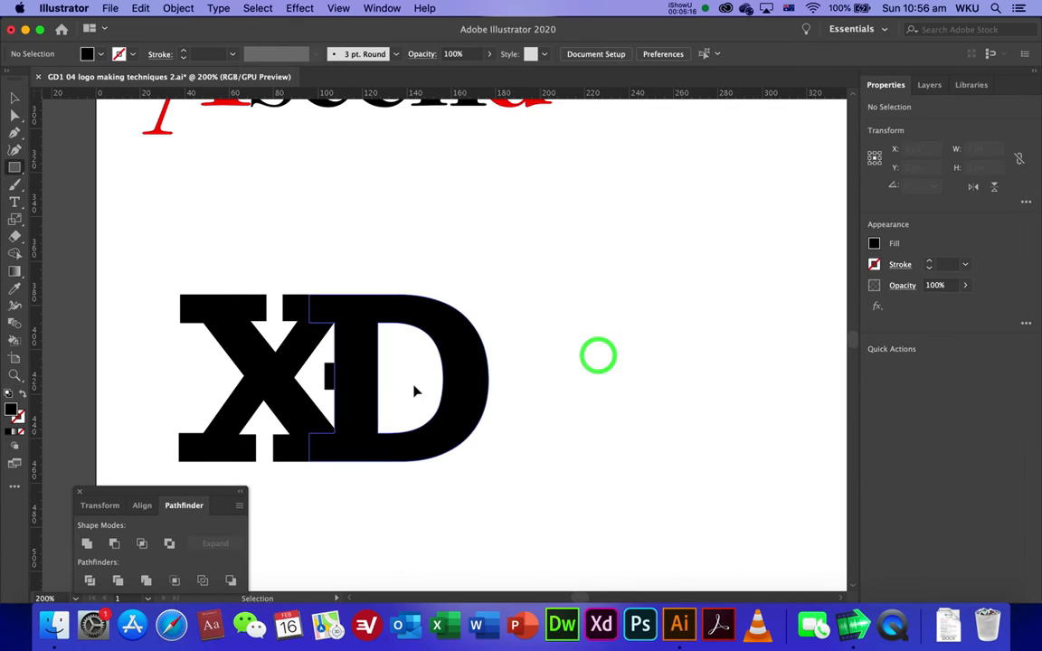
# - Try uniting the small rectangle with the letter D
pyautogui.keyDown('super'); pyautogui.click(331, 379); pyautogui.keyUp('super')
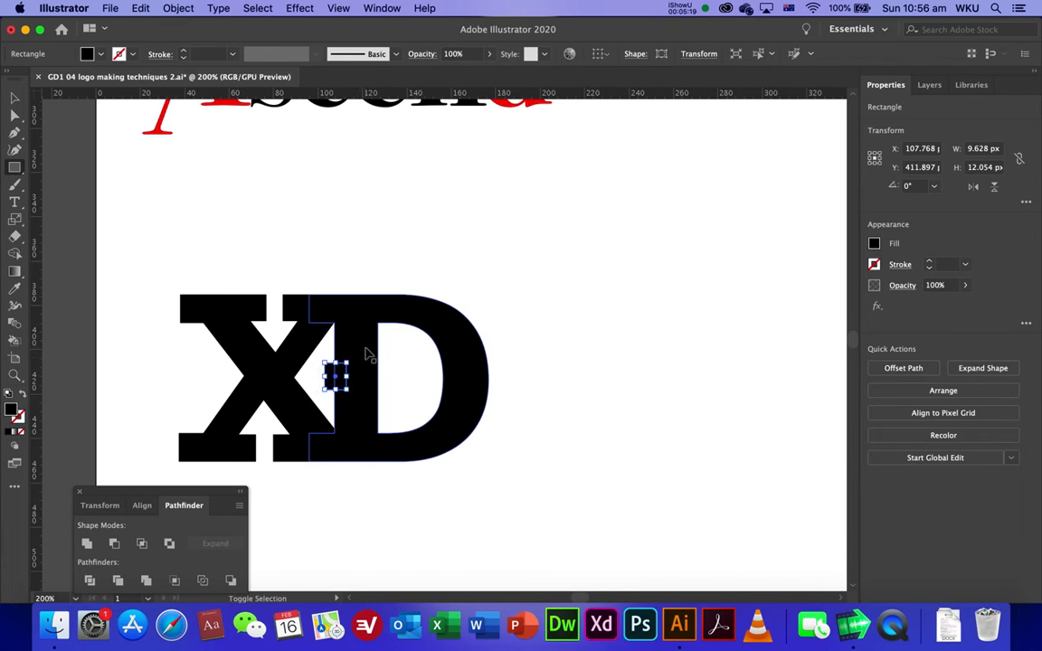
pyautogui.keyDown('shift'); pyautogui.click(366, 350); pyautogui.keyUp('shift')
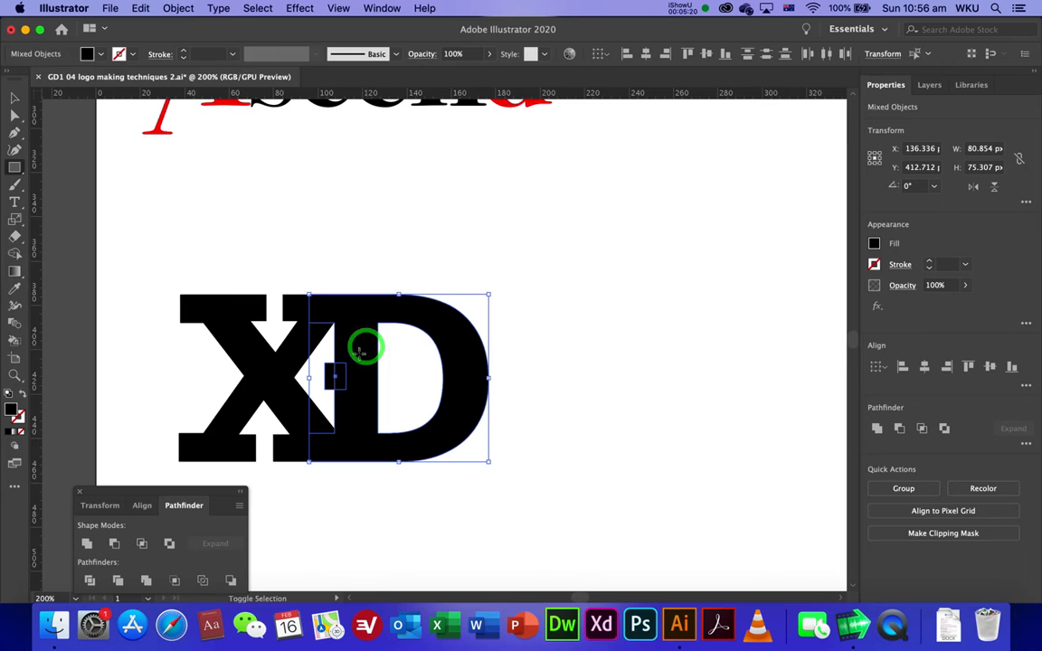
pyautogui.click(87, 544)
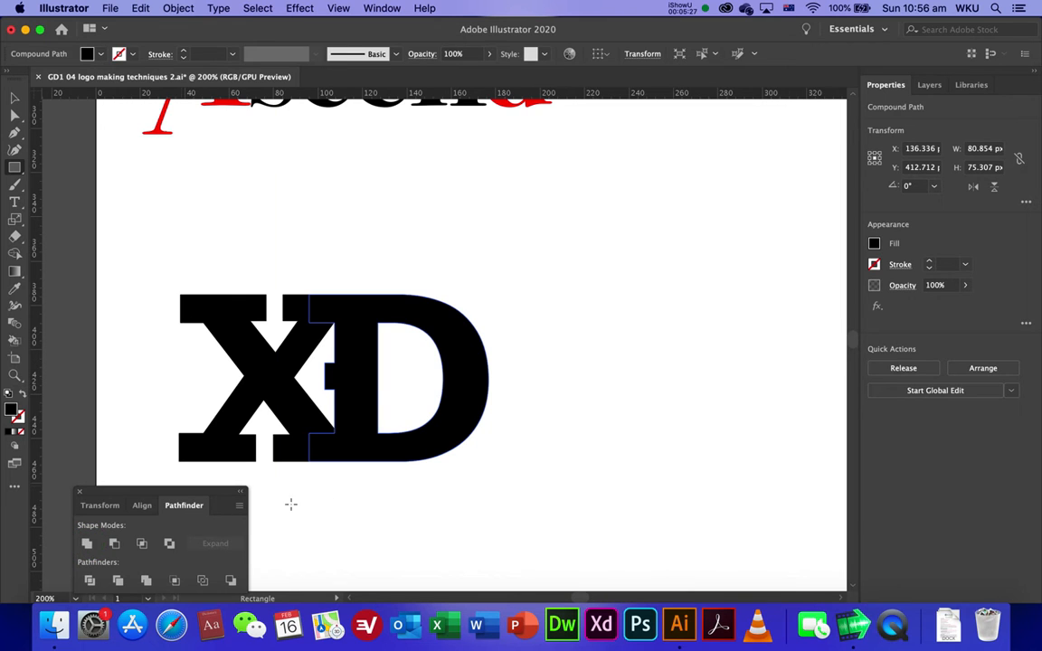
# - Undo the union of the rectangle and the D, keeping the rectangle as a separate shape
pyautogui.press('super+z')
pyautogui.press('super+z')
pyautogui.click(581, 420)
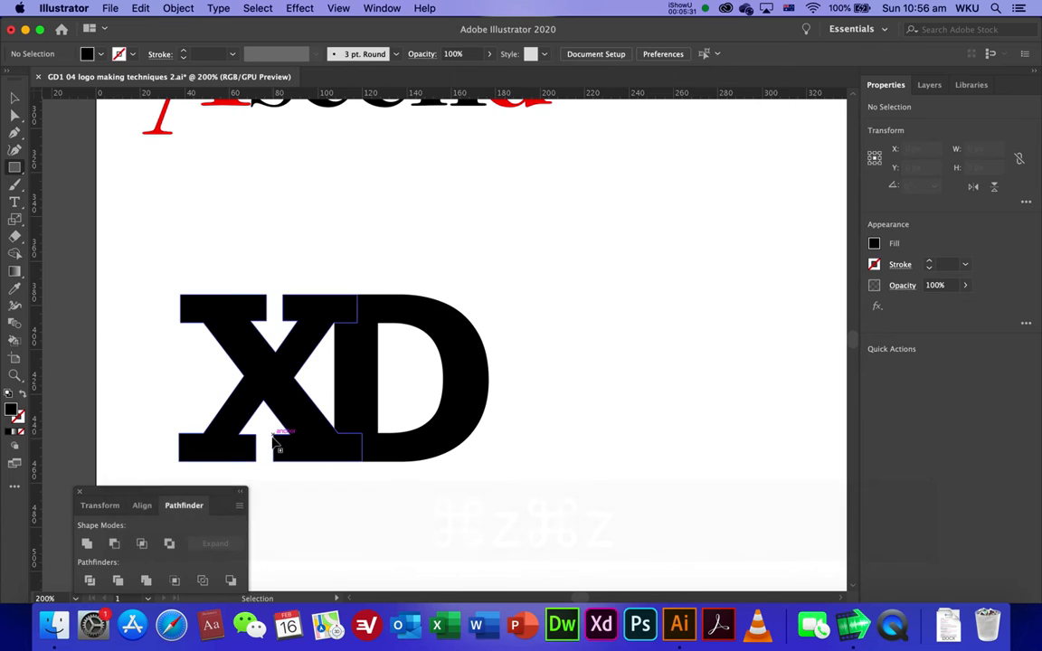
pyautogui.press('super+y')
pyautogui.press('super+y')
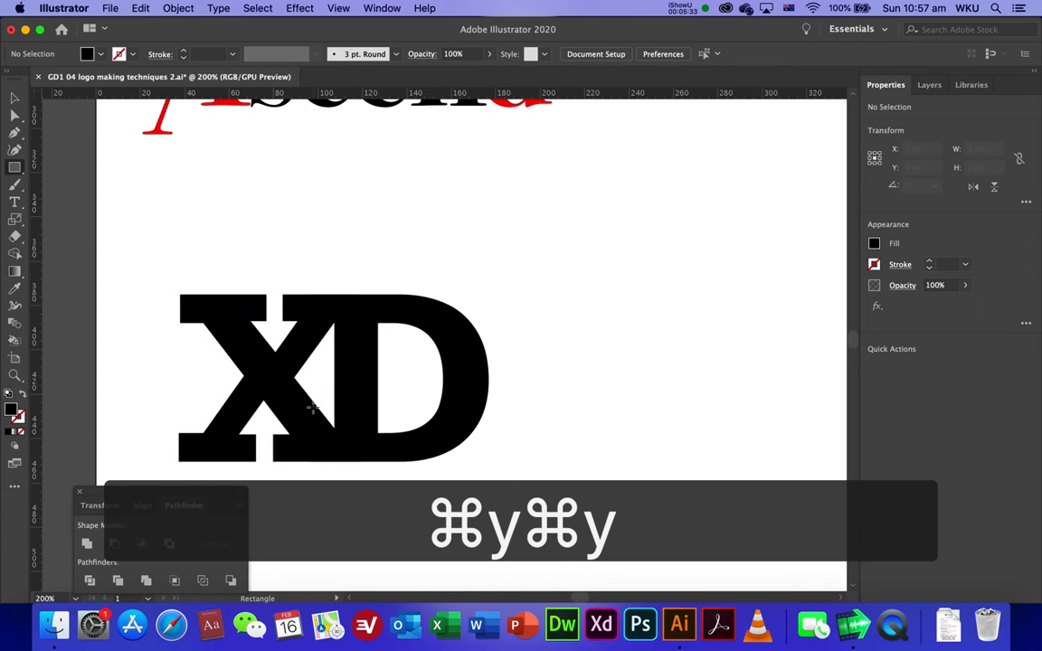
pyautogui.press('super+shift+z')
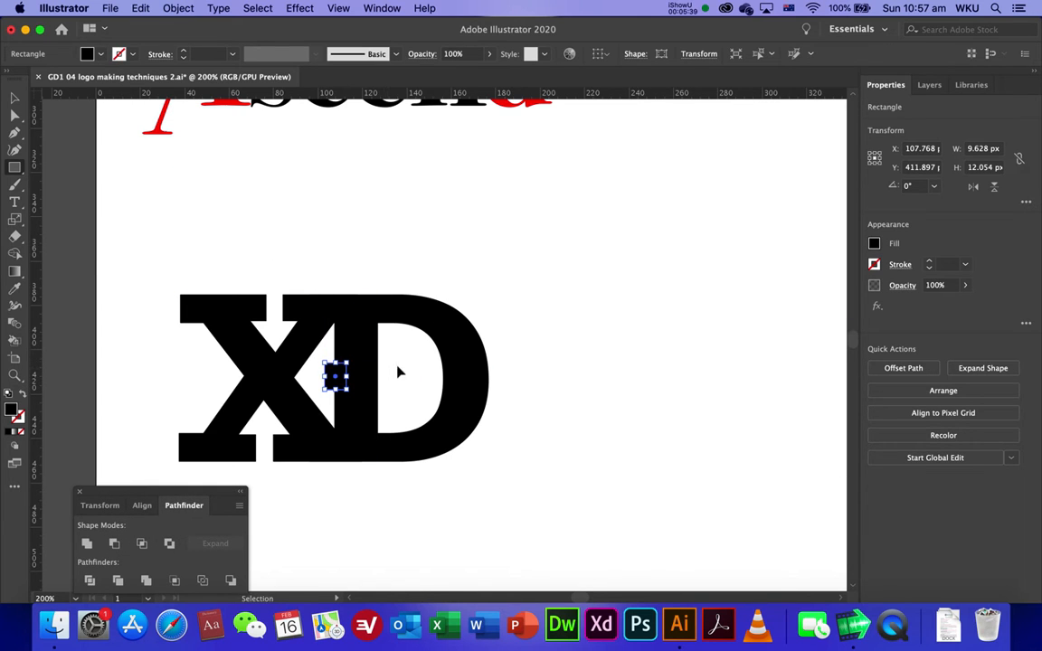
# - Subtract the small rectangle from the letter D to cut a notch into its stem
pyautogui.keyDown('shift'); pyautogui.click(374, 345); pyautogui.keyUp('shift')
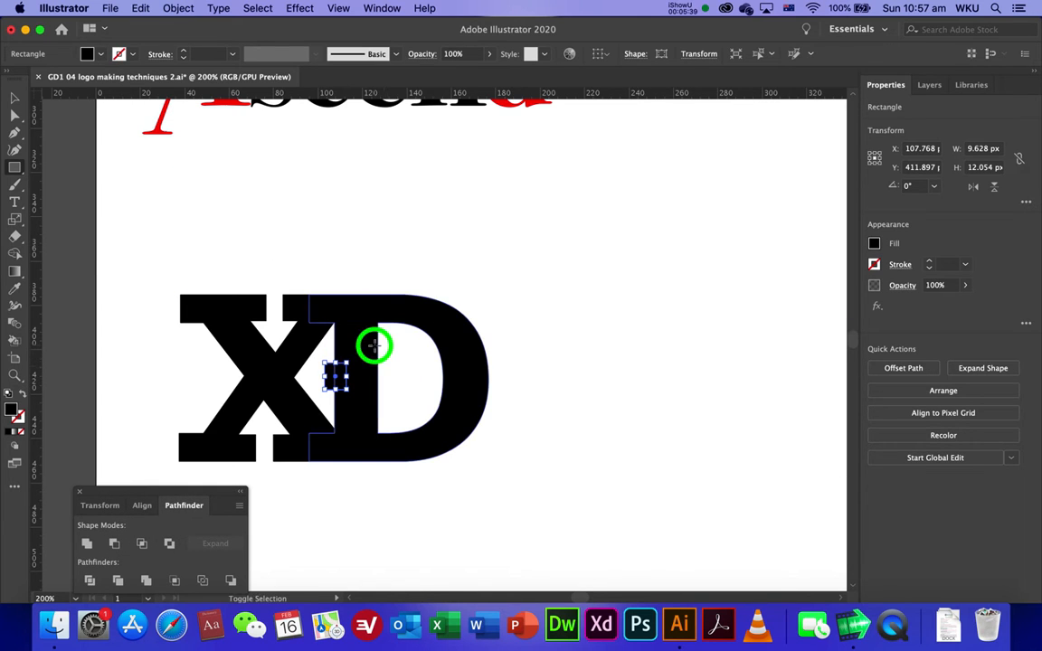
pyautogui.click(115, 544)
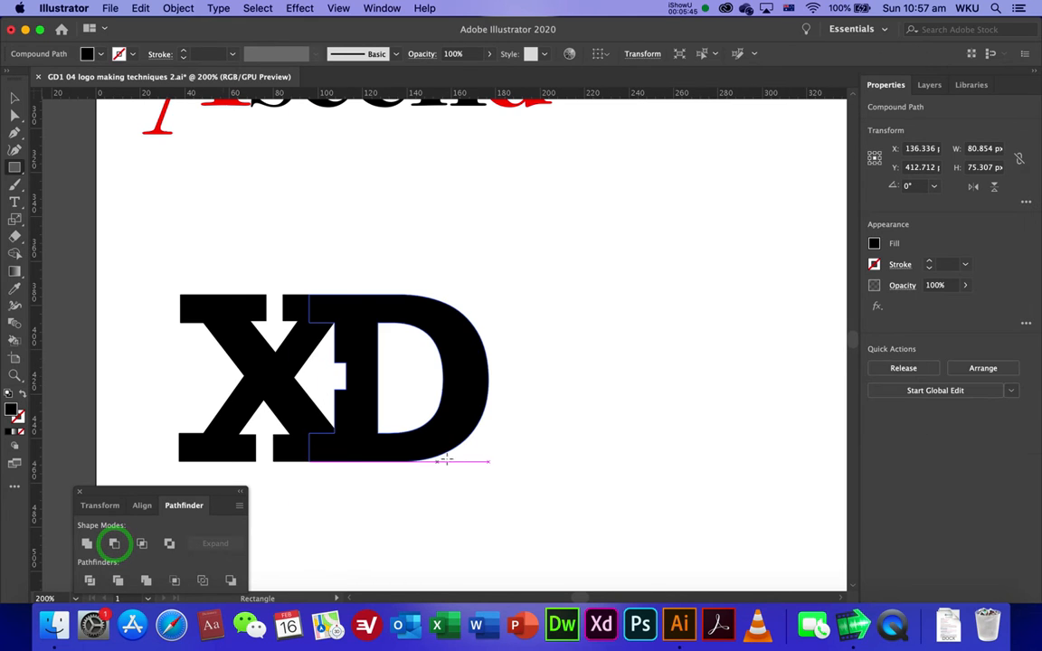
pyautogui.click(452, 469)
# - Unite the X and the notched D into a single shape and clear the selection
pyautogui.moveTo(246, 265); pyautogui.dragTo(403, 485)
pyautogui.press('m')
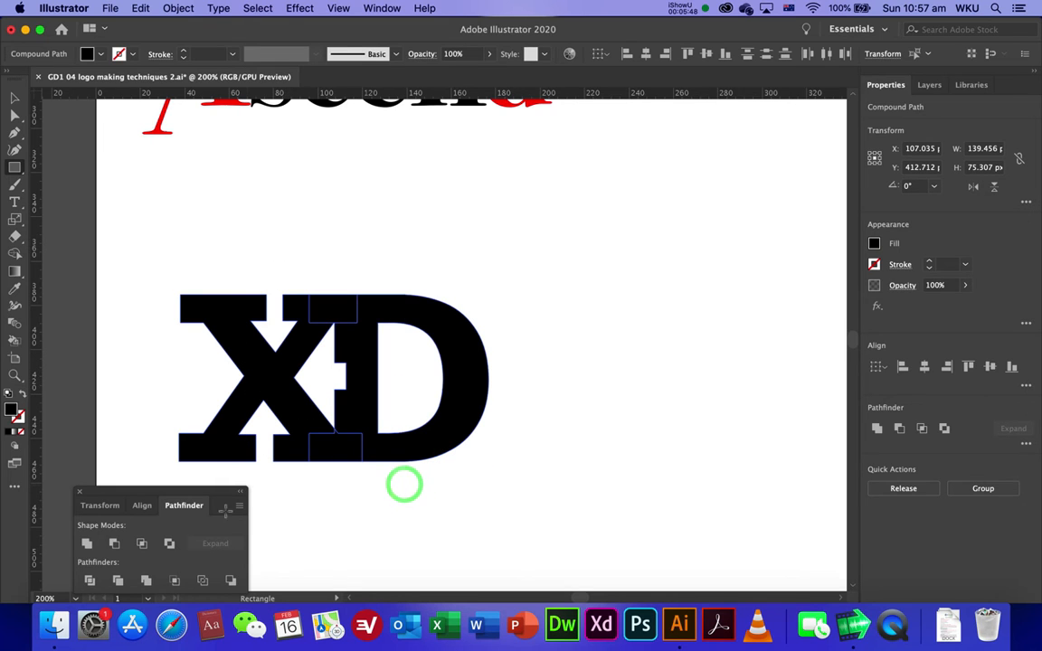
pyautogui.click(86, 543)
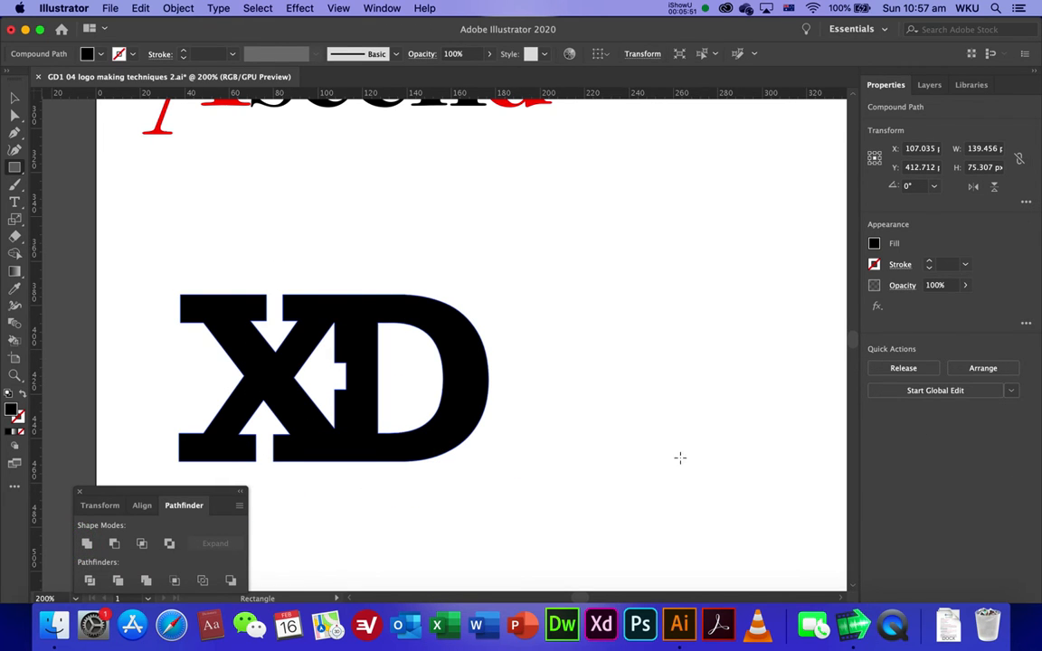
pyautogui.press('super')
pyautogui.press('super+minus')
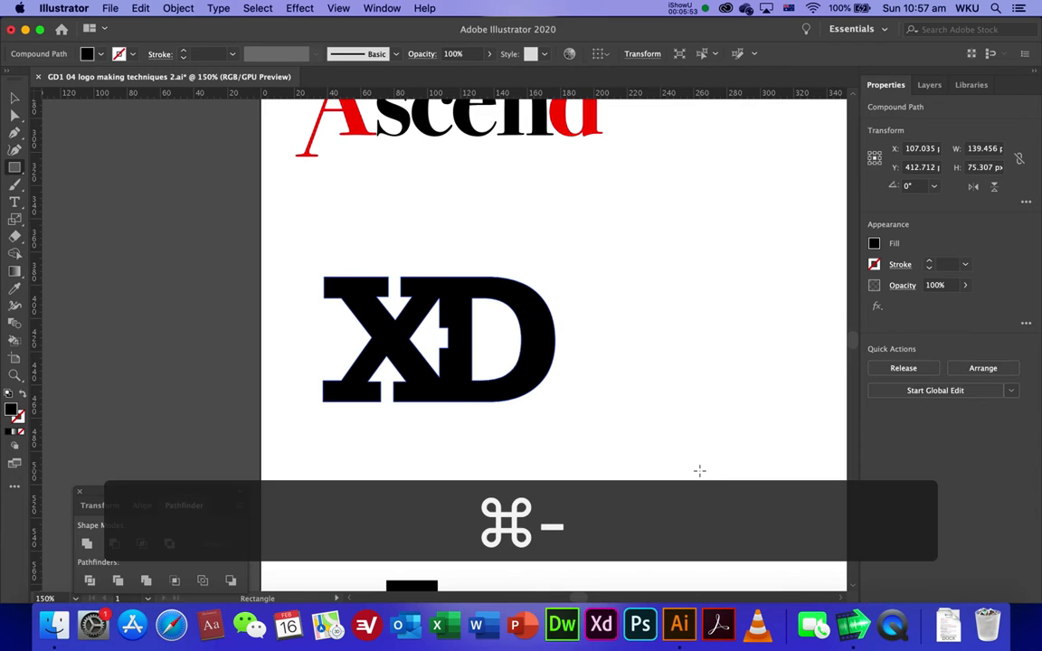
pyautogui.click(693, 467)
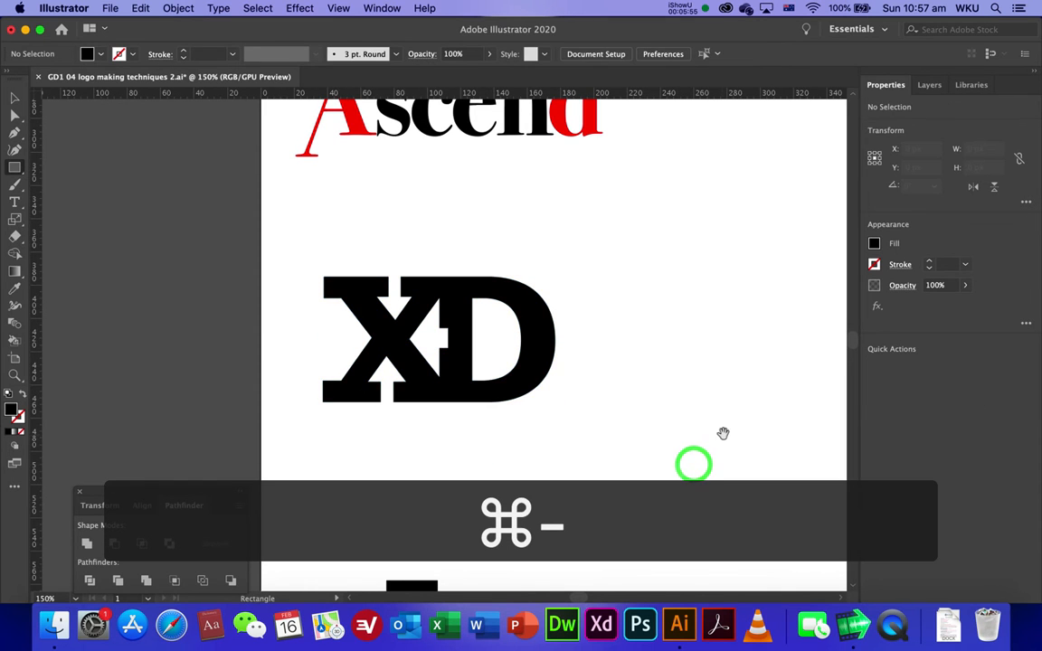
# - Ungroup the bold mw lettering and place the m above the w so its last leg runs into the w's first stem
pyautogui.moveTo(724, 433); pyautogui.dragTo(145, 459)
pyautogui.moveTo(715, 174); pyautogui.dragTo(58, 596)
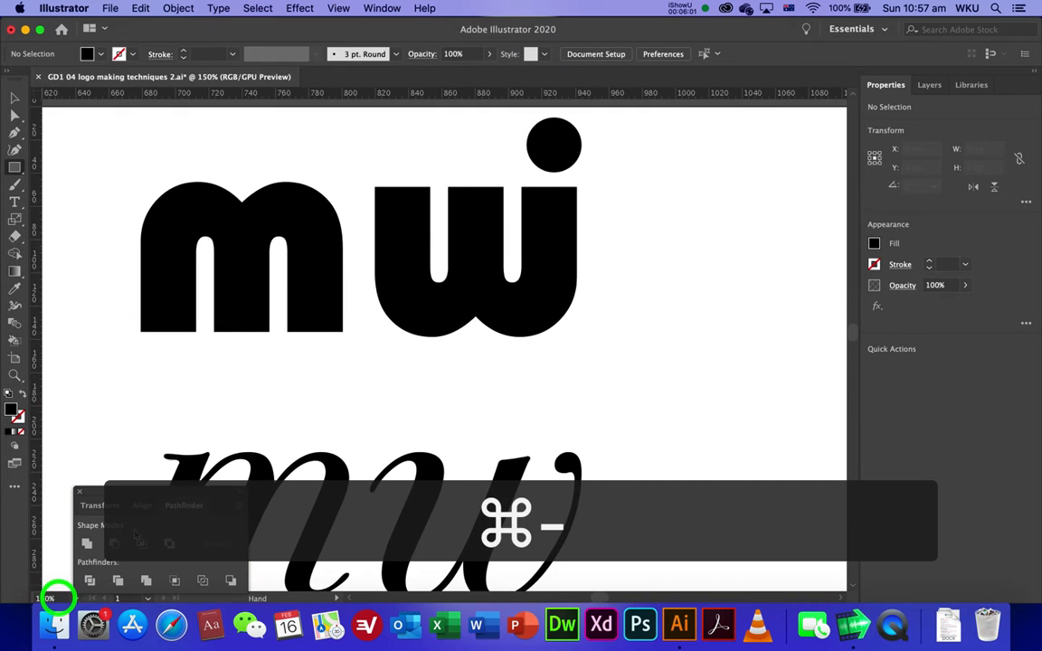
pyautogui.moveTo(280, 443); pyautogui.dragTo(298, 476)
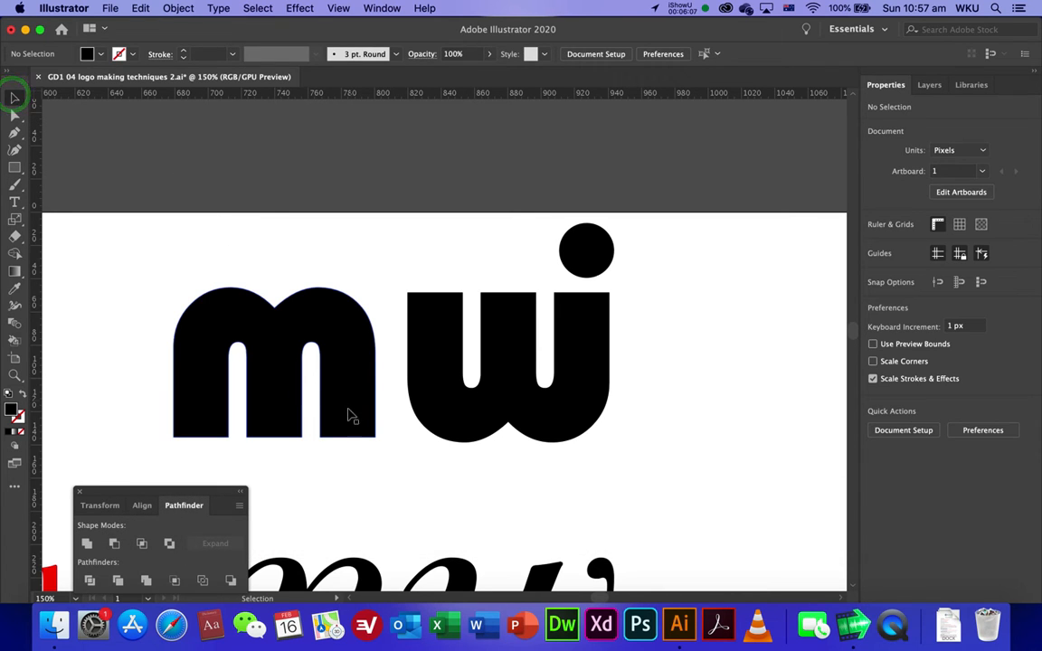
pyautogui.moveTo(351, 416); pyautogui.dragTo(449, 280)
pyautogui.press('super+shift+g')
pyautogui.click(387, 449)
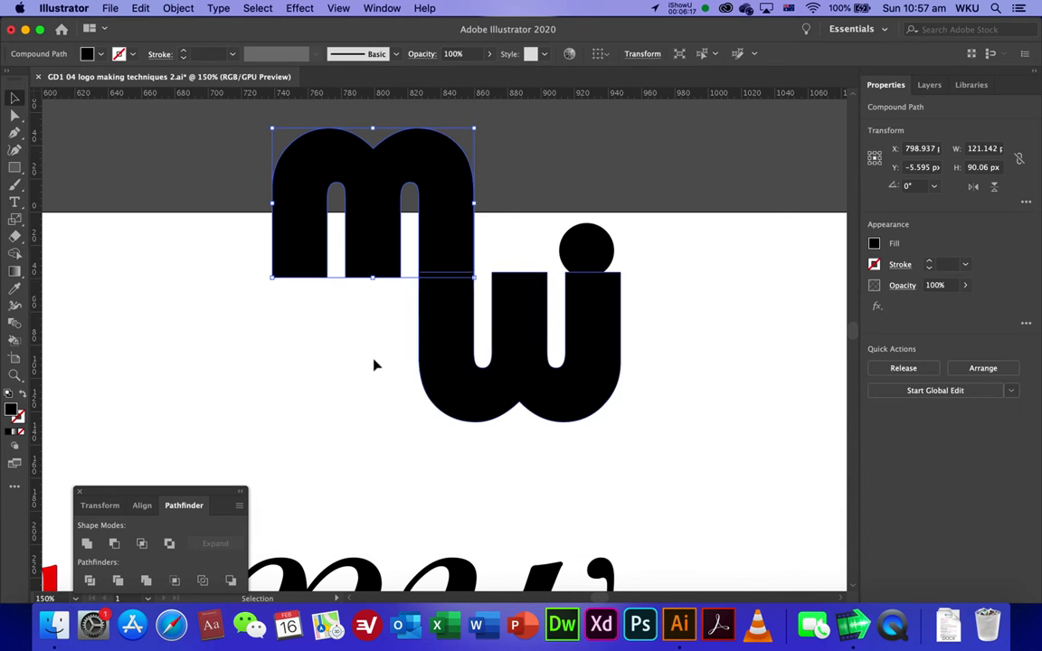
pyautogui.click(362, 371)
# - Shorten the m's first leg by moving only its two bottom anchor points up about 19 px
pyautogui.press('space')
pyautogui.moveTo(483, 316); pyautogui.dragTo(442, 418)
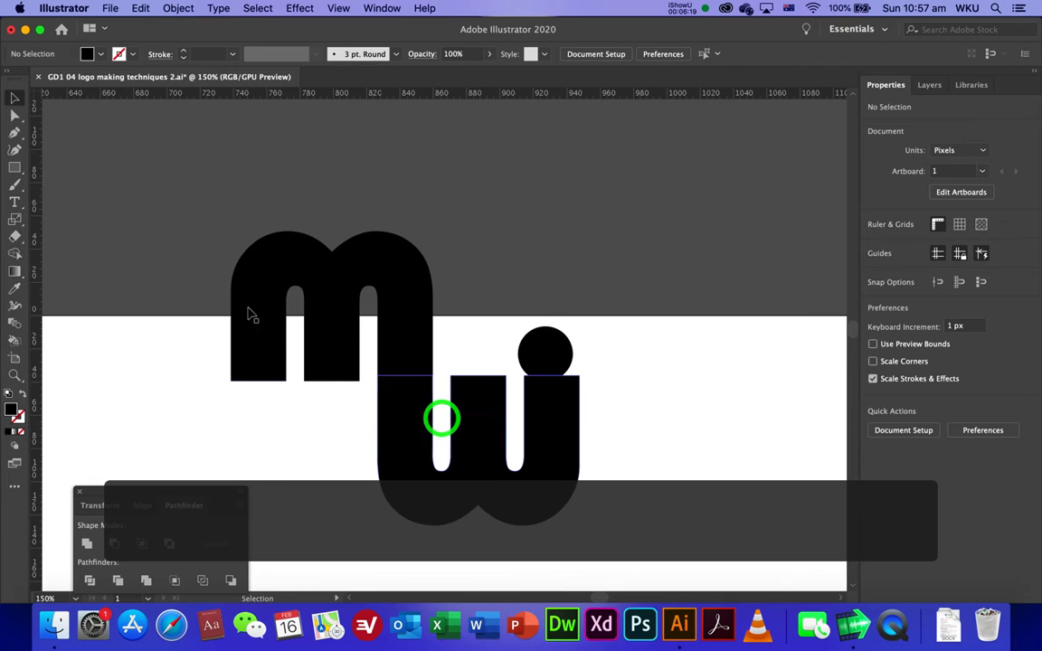
pyautogui.click(15, 115)
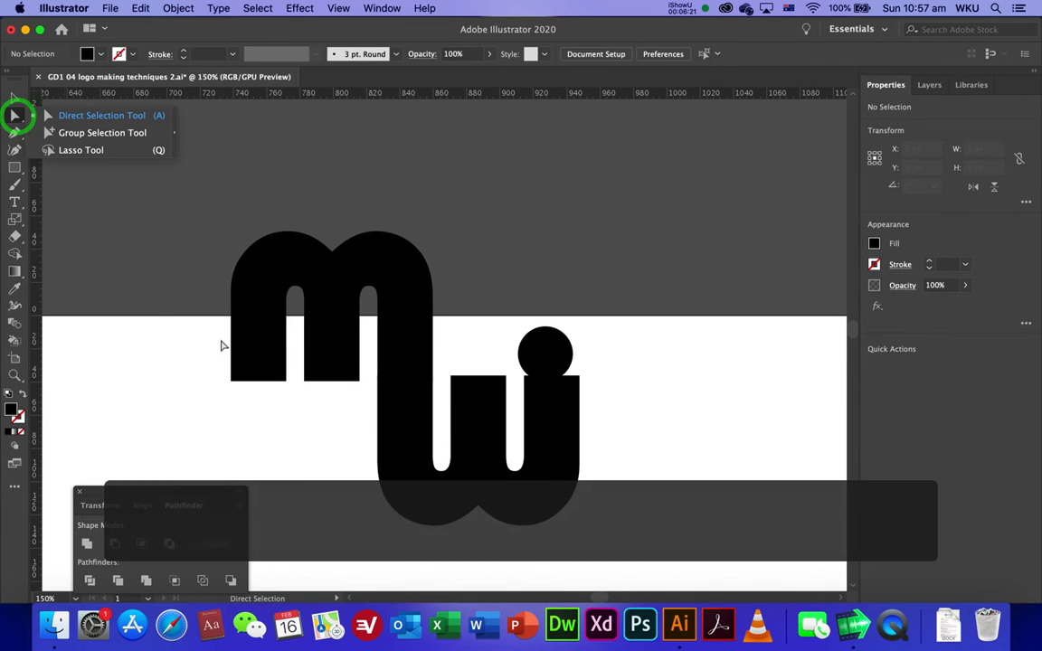
pyautogui.click(93, 114)
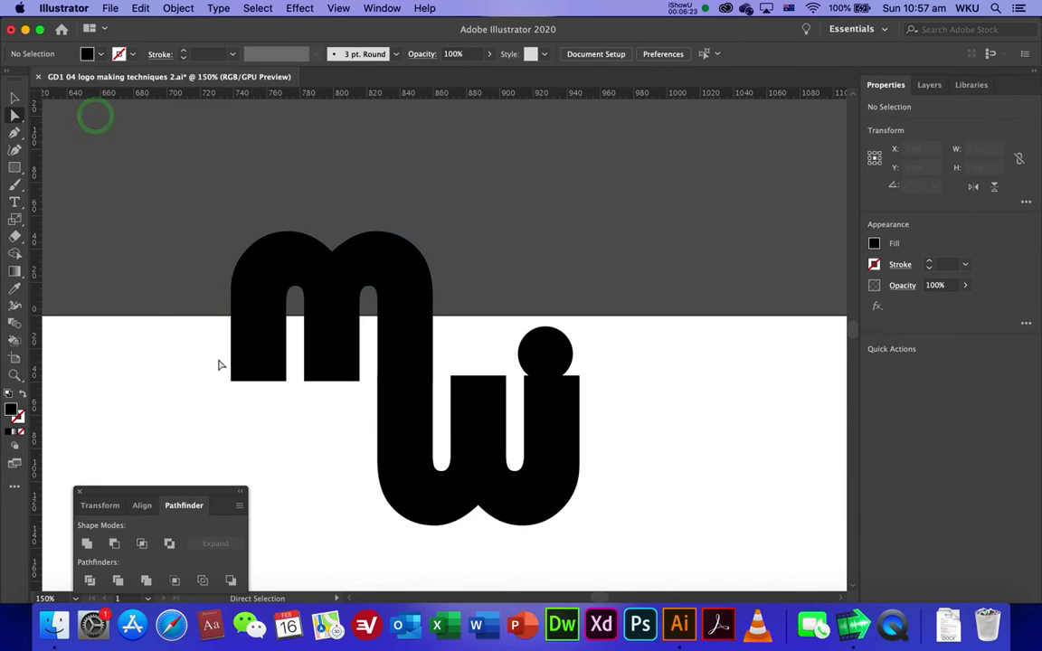
pyautogui.moveTo(218, 360); pyautogui.dragTo(288, 390)
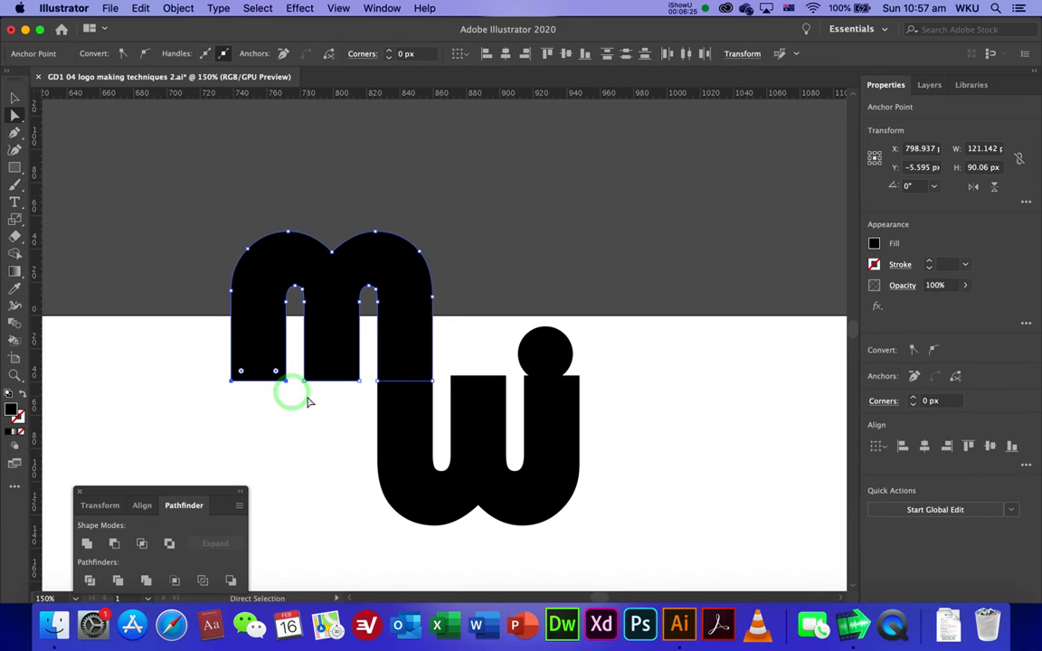
pyautogui.press('Up')
pyautogui.press('Up')
pyautogui.press('Up')
pyautogui.press('Up')
pyautogui.press('Up')
pyautogui.press('Up')
pyautogui.press('Up')
pyautogui.press('Up')
pyautogui.press('Up')
pyautogui.press('Up')
pyautogui.press('Up')
pyautogui.press('Up')
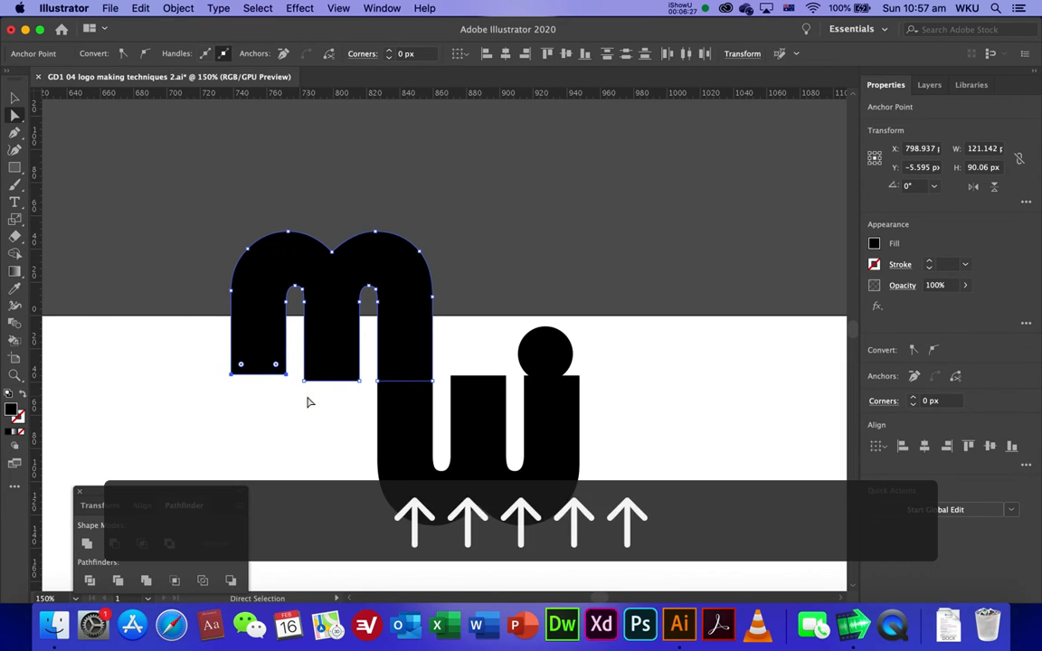
pyautogui.press('Up')
pyautogui.press('Up')
pyautogui.press('Up')
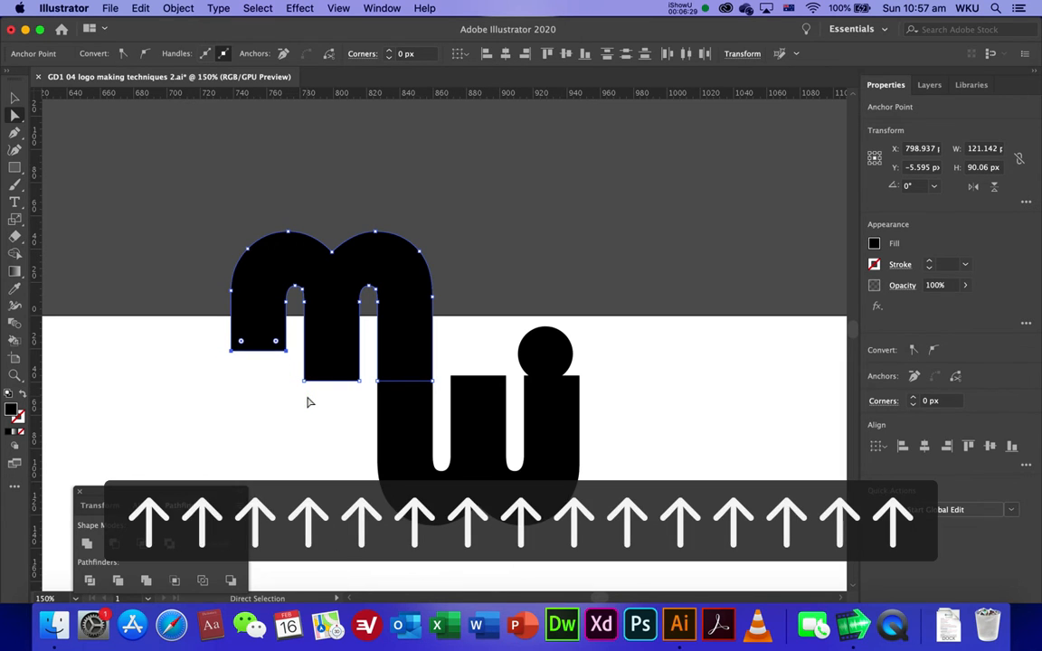
pyautogui.click(636, 368)
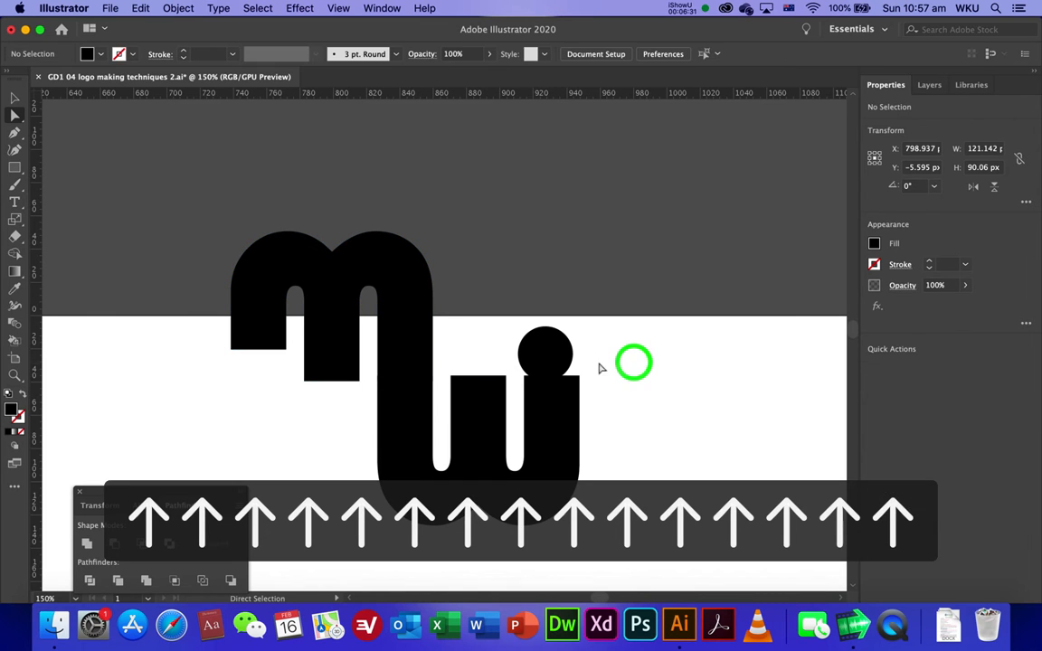
# - Move the dot clear of the w and extend the w's last stem by moving its top anchor points up 30 px
pyautogui.moveTo(546, 356); pyautogui.dragTo(537, 247)
pyautogui.moveTo(527, 356); pyautogui.dragTo(583, 403)
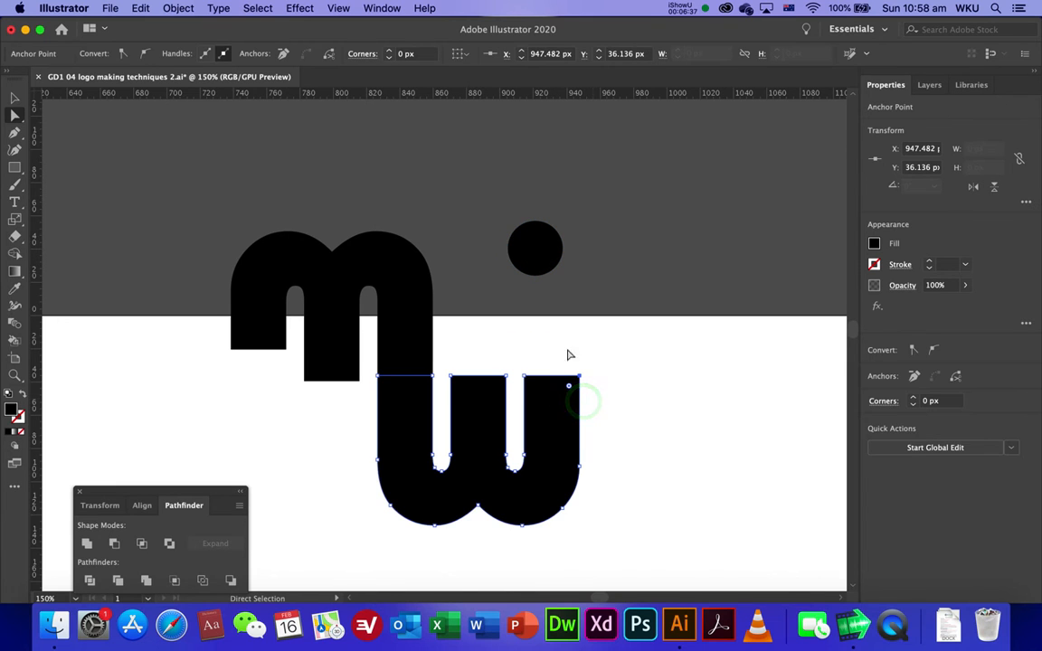
pyautogui.click(616, 372)
pyautogui.moveTo(512, 348); pyautogui.dragTo(596, 395)
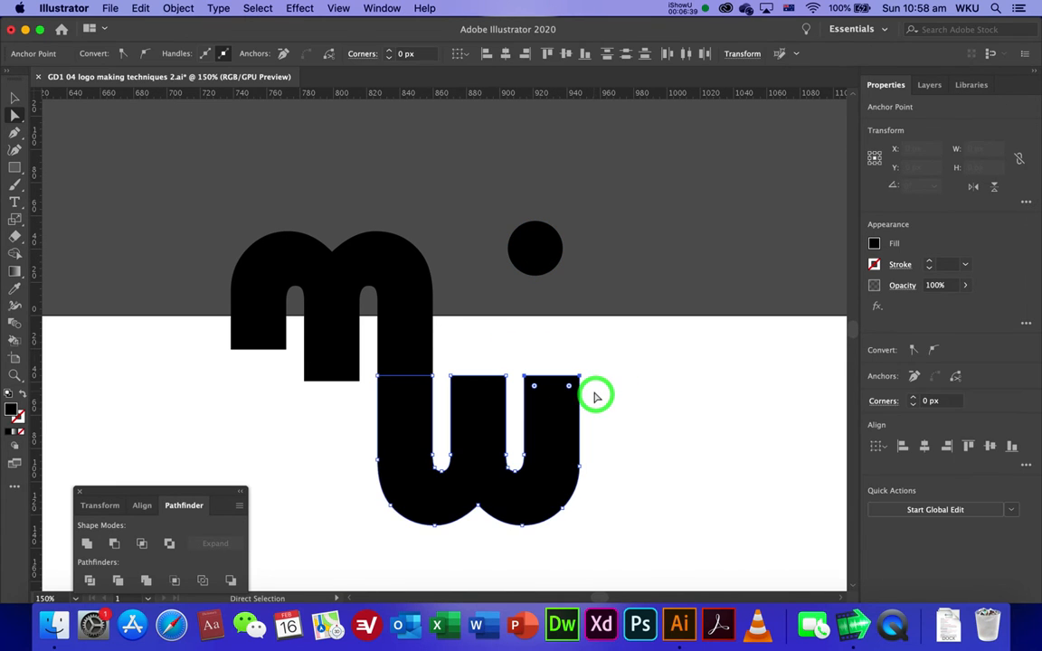
pyautogui.press('Up')
pyautogui.press('Up')
pyautogui.press('Up')
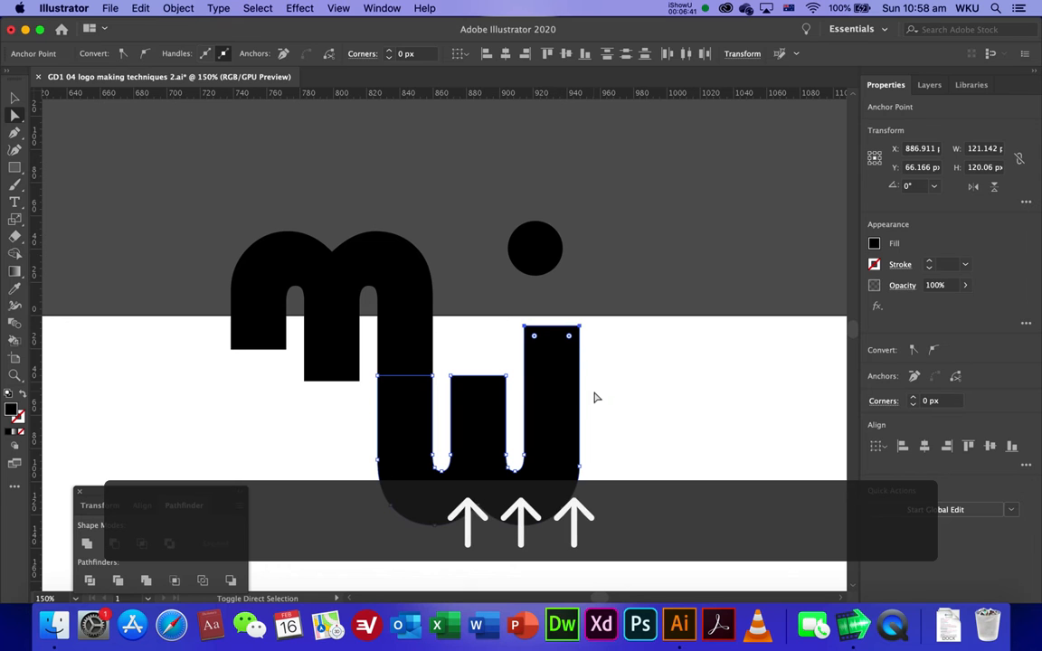
# - Cap the w's last stem with the dot and copy the dot onto the end of its middle stem
pyautogui.click(15, 98)
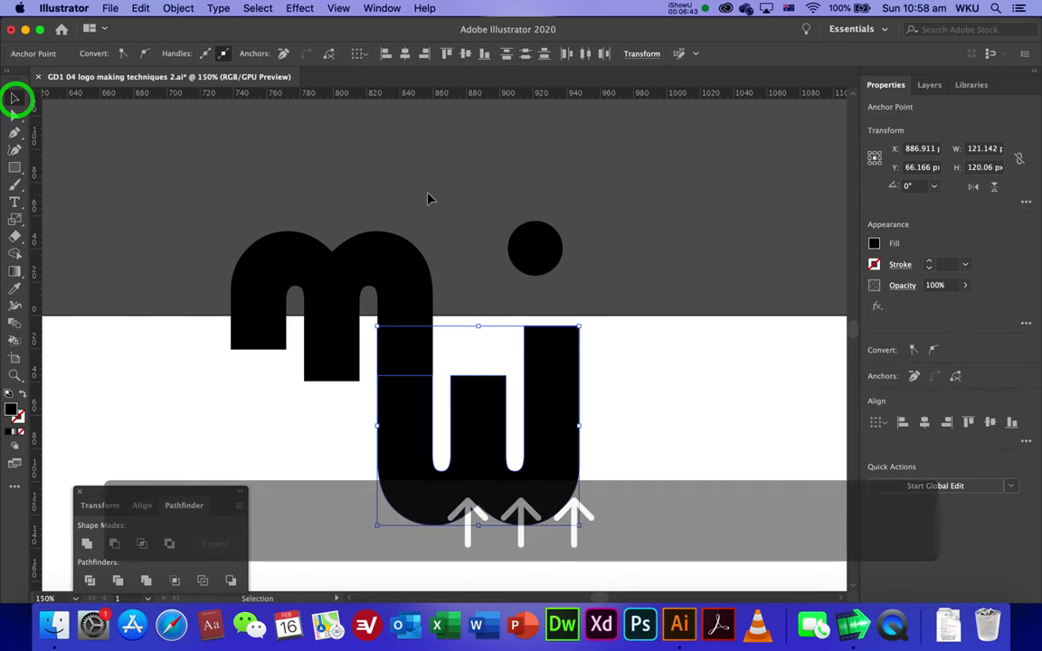
pyautogui.click(455, 186)
pyautogui.moveTo(541, 257); pyautogui.dragTo(479, 388)
pyautogui.click(618, 359)
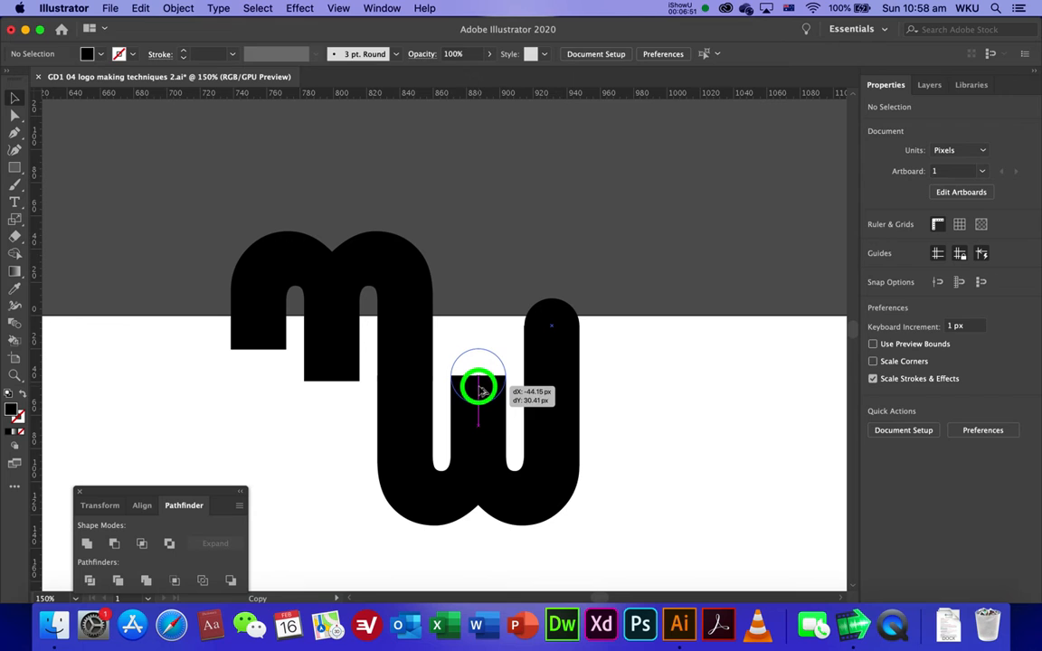
# - Copy the dot onto the lower ends of the m's middle and first legs to round them off
pyautogui.moveTo(480, 389); pyautogui.dragTo(261, 362)
pyautogui.click(485, 297)
pyautogui.click(338, 435)
pyautogui.click(291, 411)
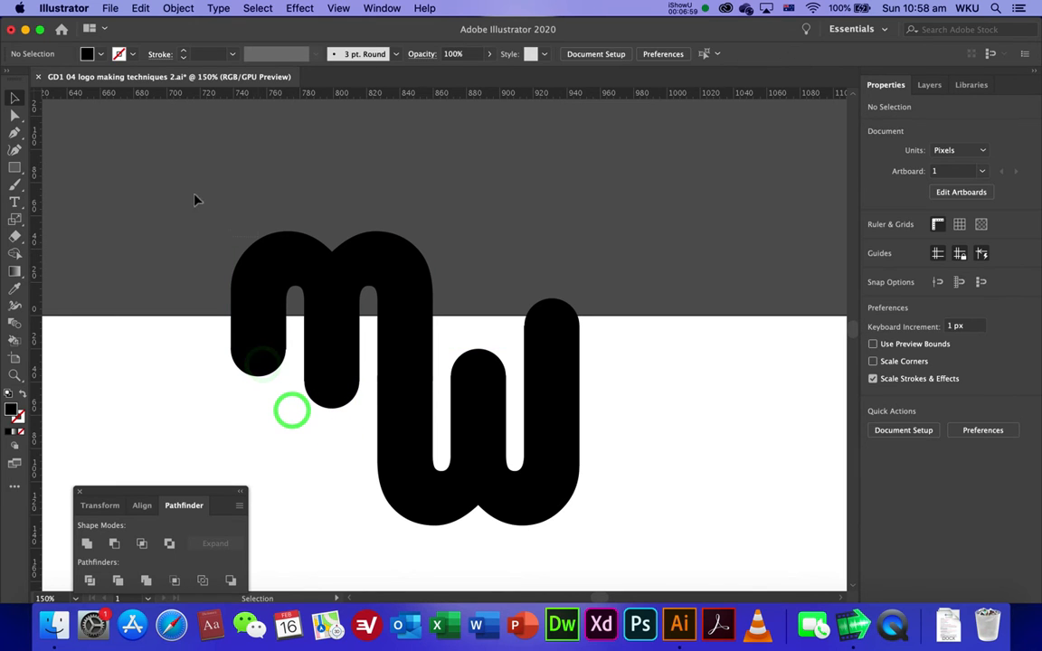
# - Unite the m, the w and the four end-cap circles into a single shape
pyautogui.moveTo(194, 199); pyautogui.dragTo(642, 517)
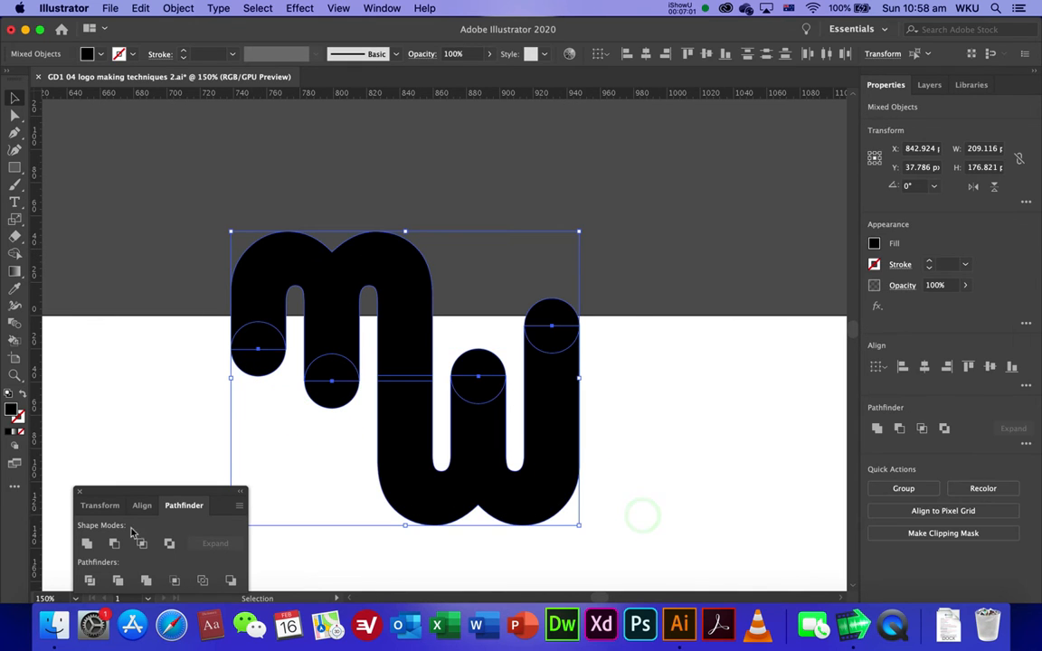
pyautogui.click(87, 542)
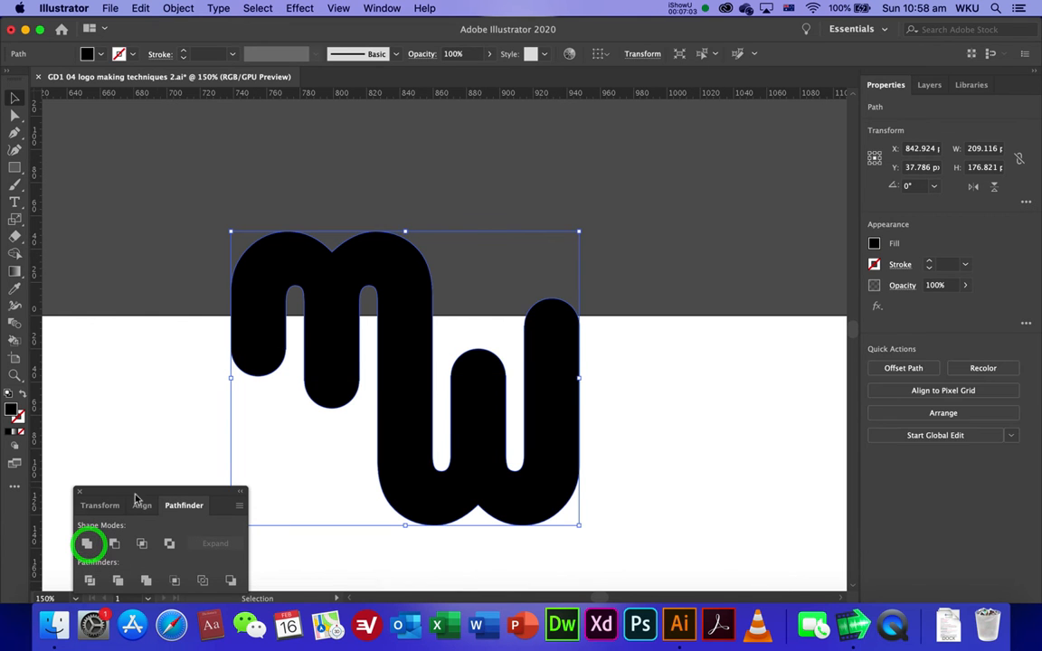
# - Ungroup the italic mw letterforms and move the w to the right, clear of the m
pyautogui.click(156, 385)
pyautogui.press('space')
pyautogui.moveTo(455, 467); pyautogui.dragTo(454, 188)
pyautogui.moveTo(593, 345); pyautogui.dragTo(579, 226)
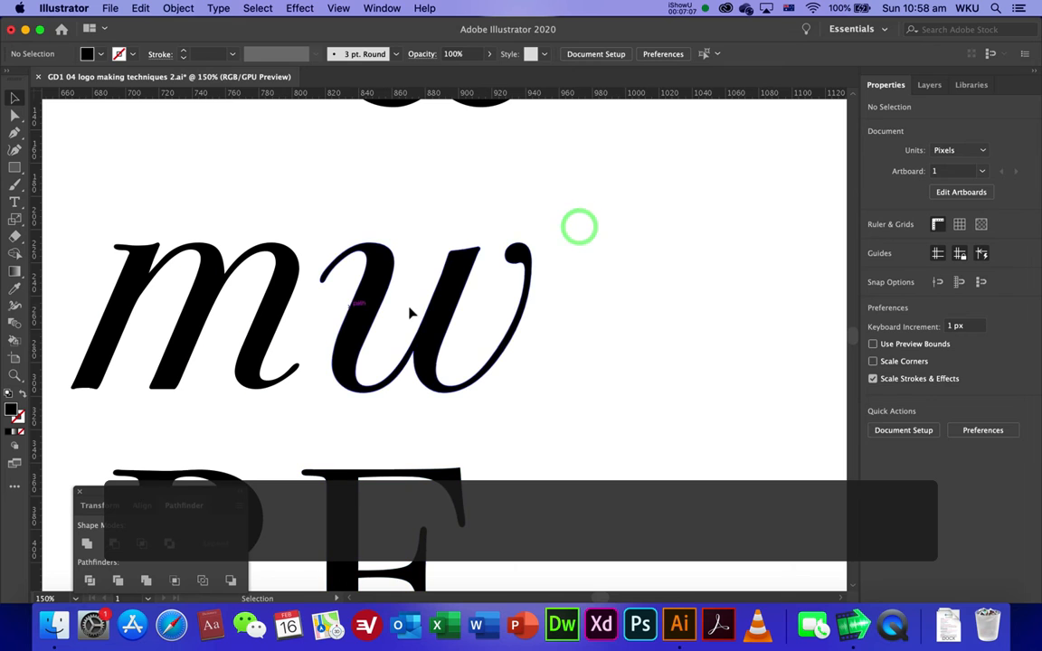
pyautogui.moveTo(749, 327); pyautogui.dragTo(311, 386)
pyautogui.click(359, 349)
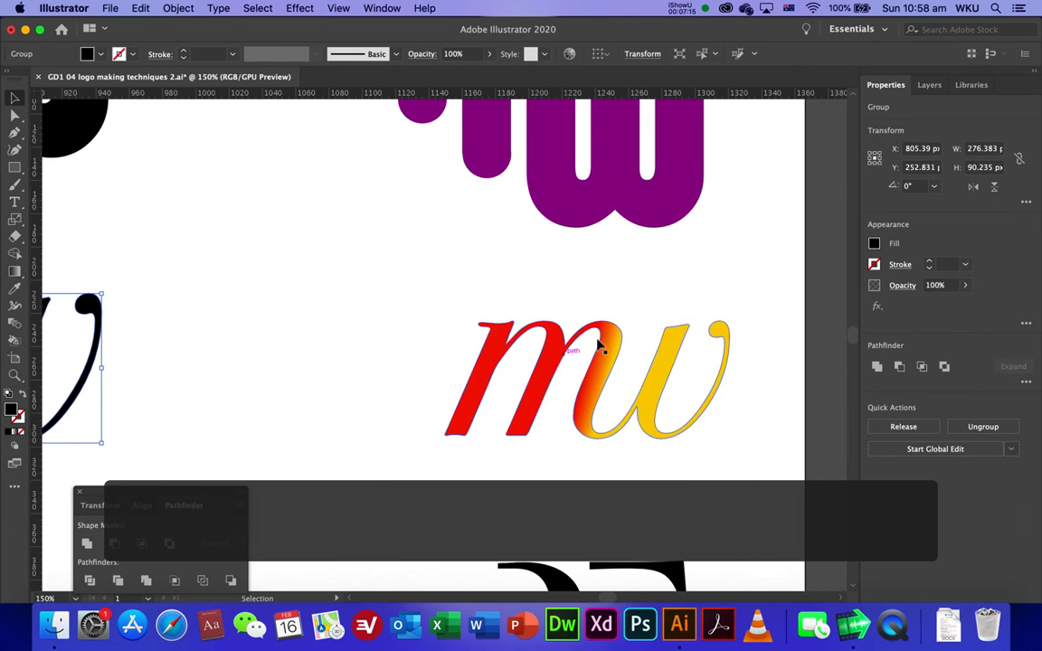
pyautogui.moveTo(506, 383); pyautogui.dragTo(666, 366)
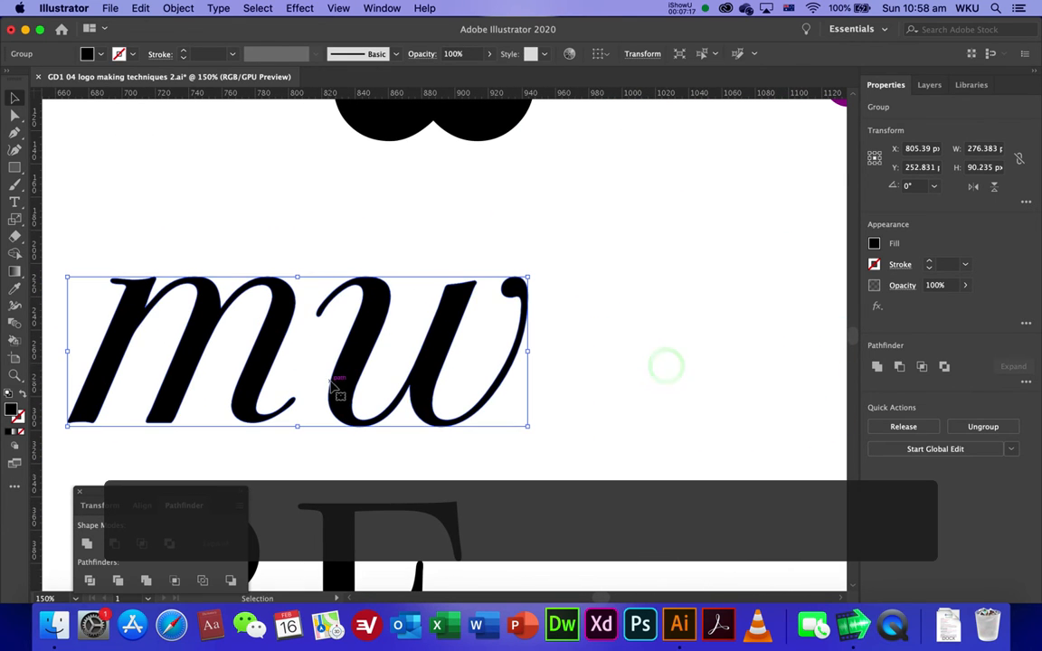
pyautogui.press('super+shift+g')
pyautogui.click(281, 238)
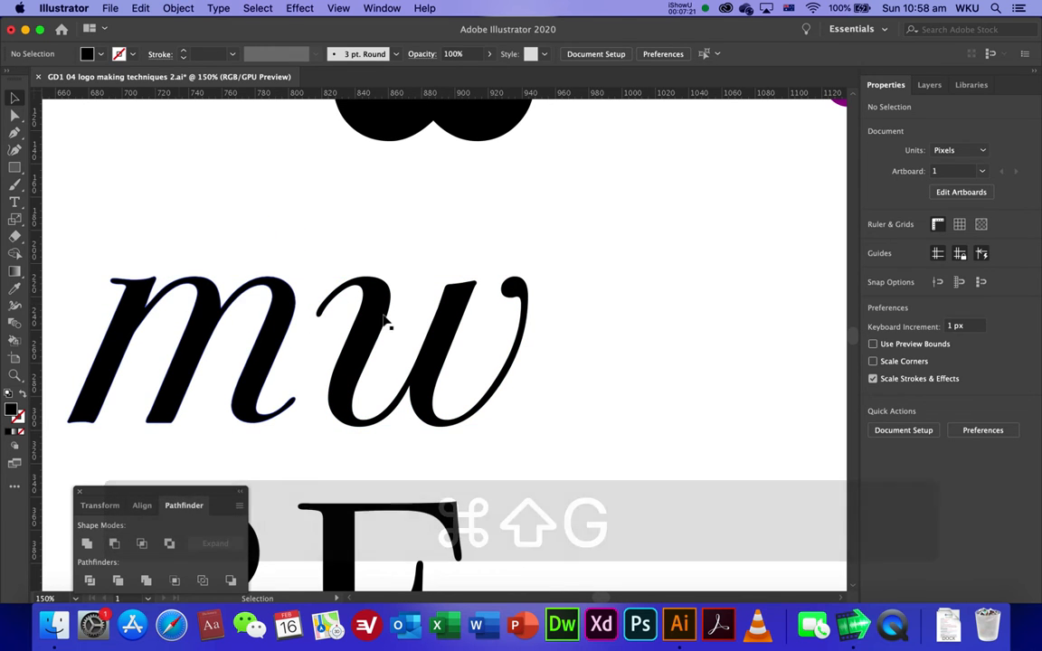
pyautogui.moveTo(361, 340); pyautogui.dragTo(389, 342)
# - Draw a small closed four-point shape with the Pen tool over the joint between the italic m's middle leg and last arch
pyautogui.click(269, 348)
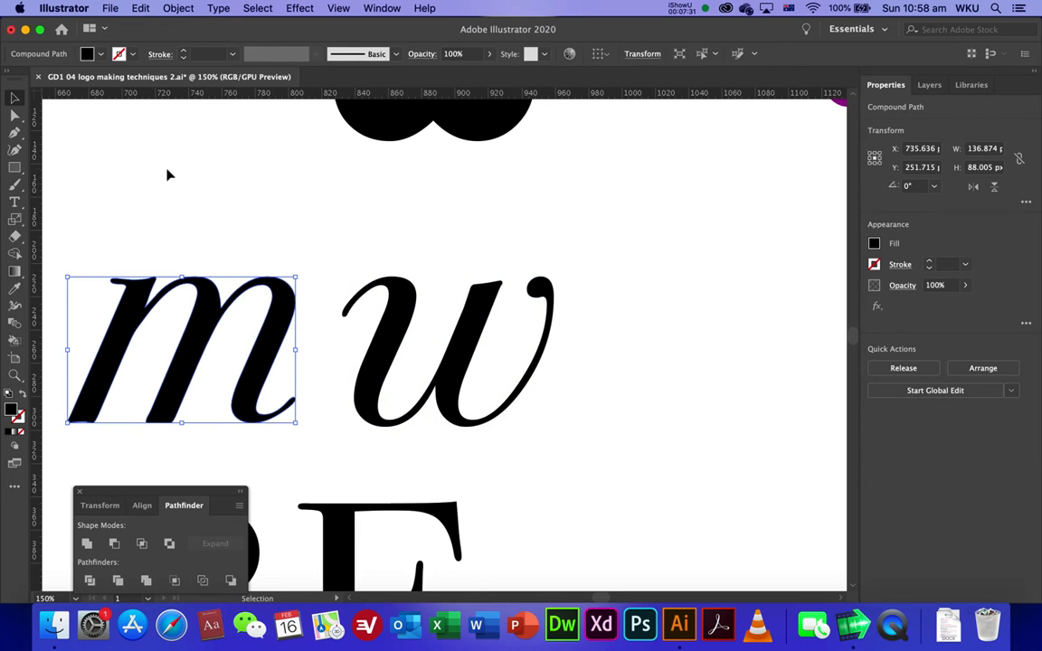
pyautogui.press('super+equal')
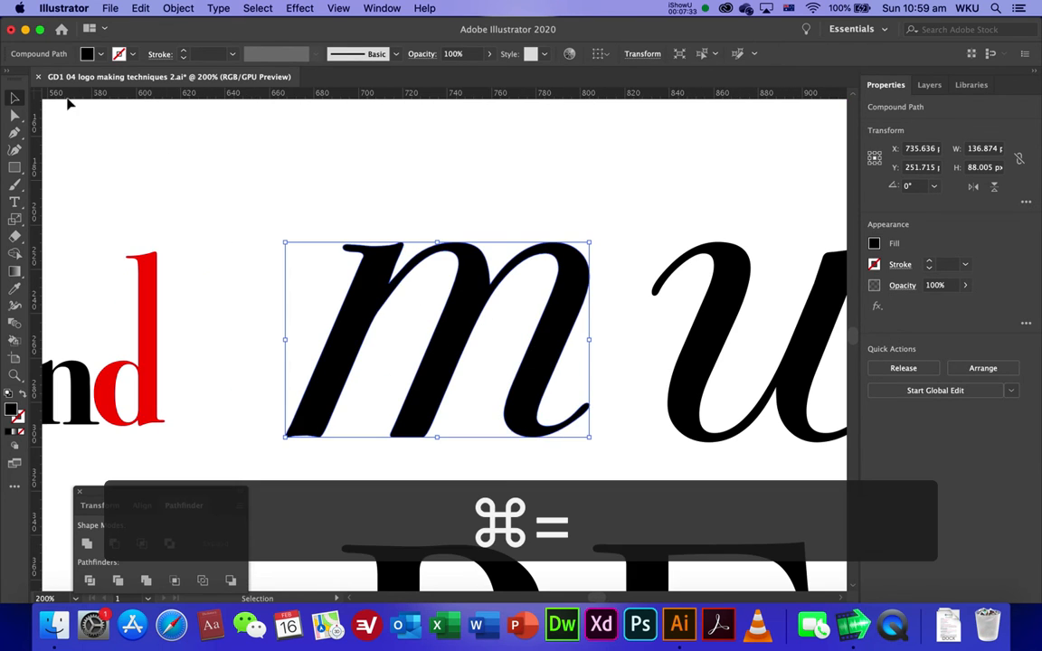
pyautogui.click(15, 132)
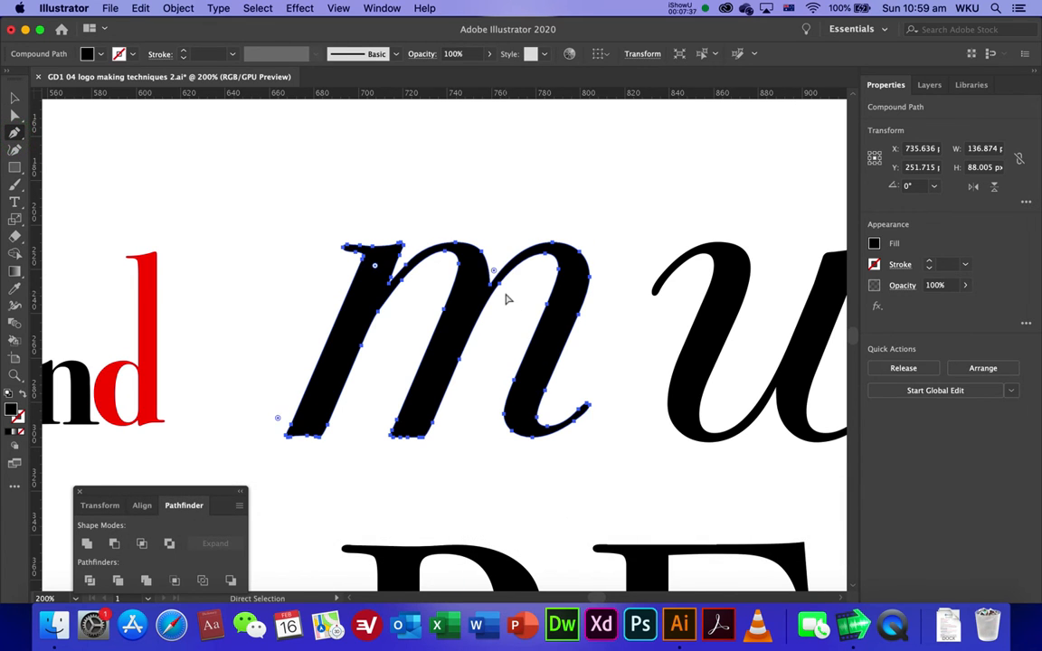
pyautogui.press('super+equal')
pyautogui.press('super+equal')
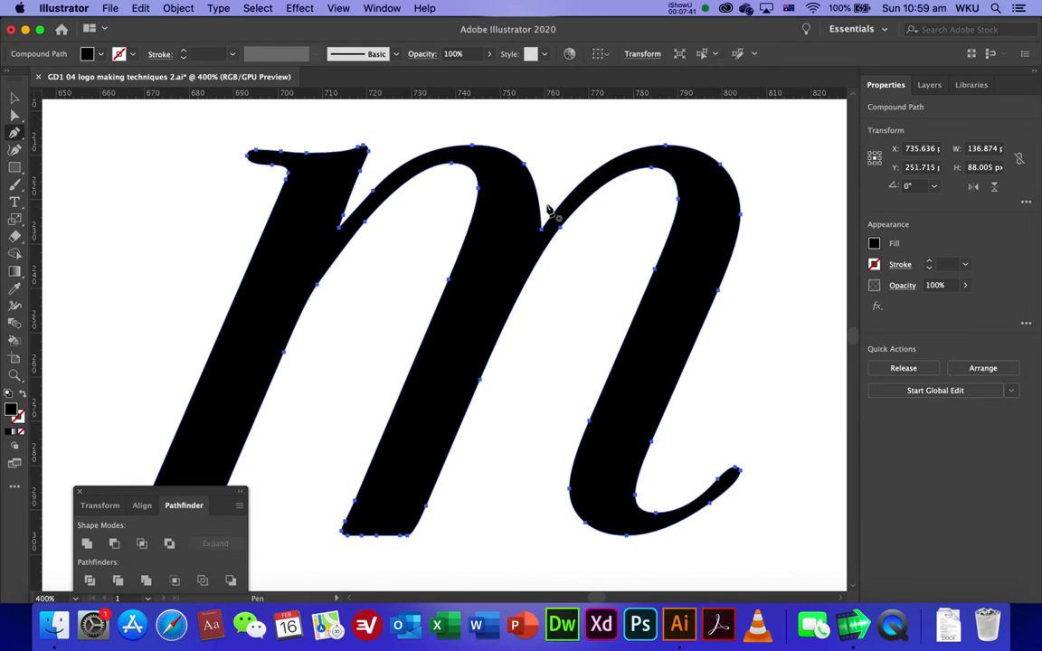
pyautogui.moveTo(546, 205); pyautogui.dragTo(549, 262)
pyautogui.click(565, 242)
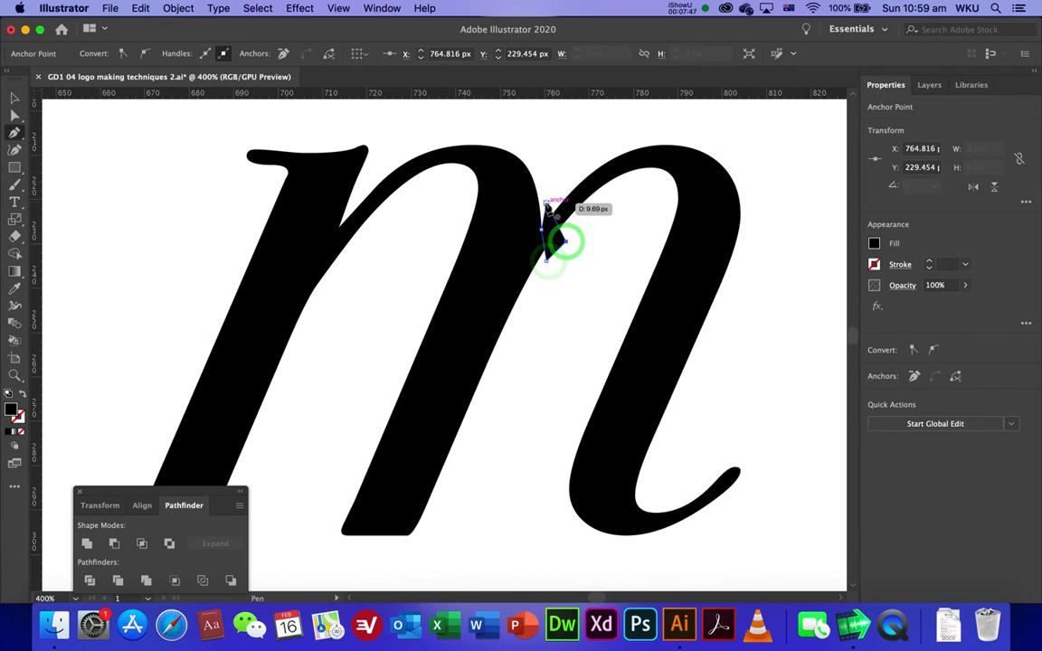
pyautogui.click(546, 203)
pyautogui.click(14, 97)
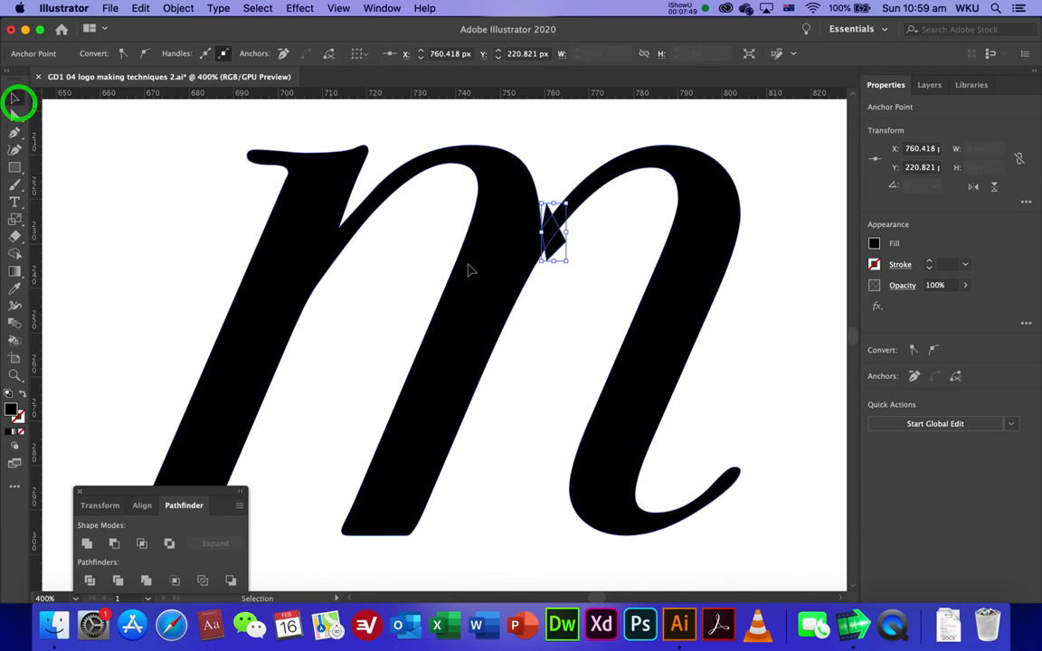
# - Subtract the small pen shape from the italic m to cut its last arch off the middle leg
pyautogui.click(569, 288)
pyautogui.click(556, 244)
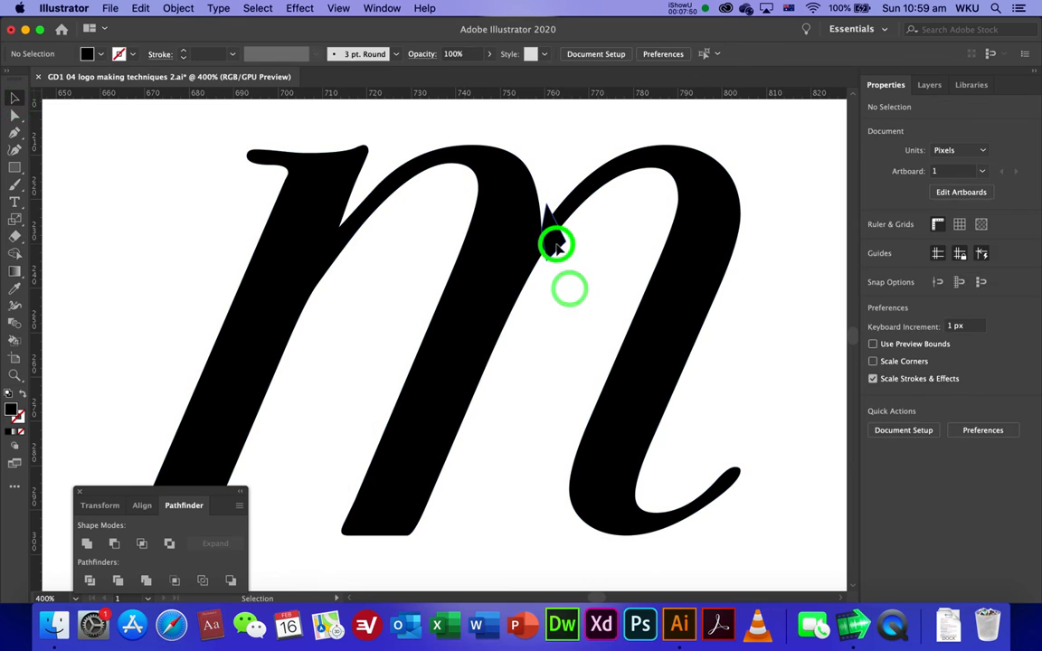
pyautogui.keyDown('shift'); pyautogui.click(501, 290); pyautogui.keyUp('shift')
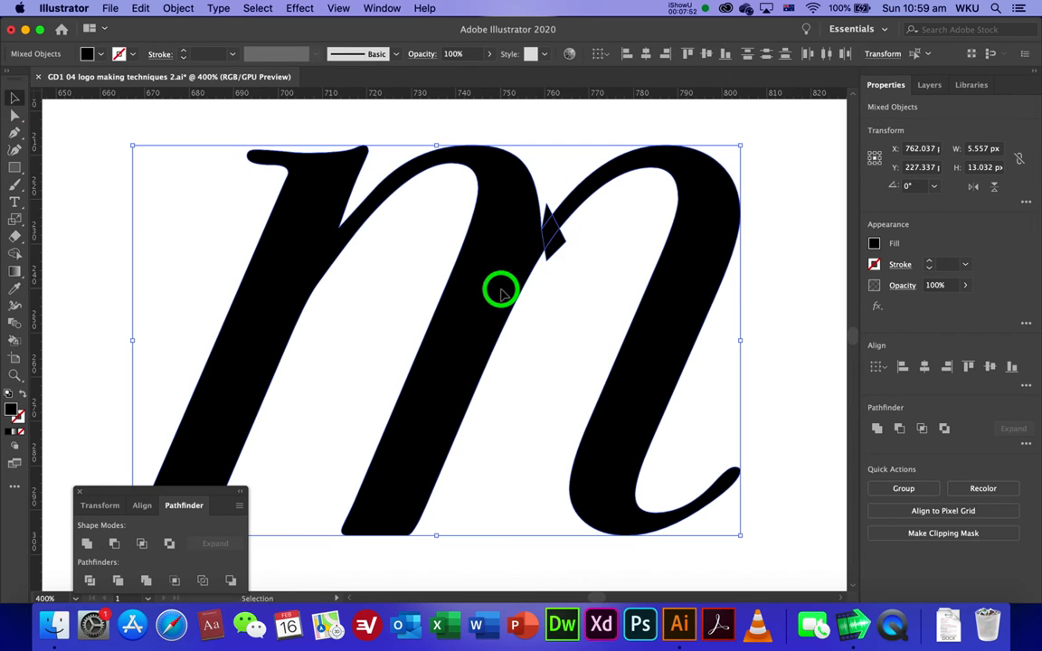
pyautogui.click(113, 544)
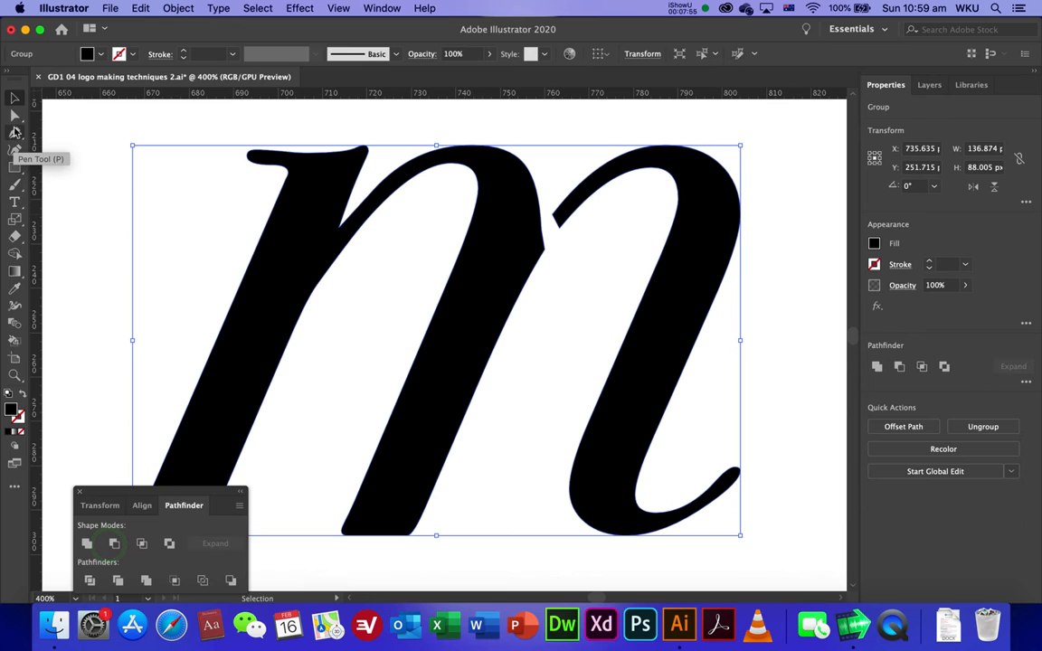
# - Delete the italic m's detached last arch and leg
pyautogui.moveTo(18, 121); pyautogui.dragTo(47, 133)
pyautogui.click(592, 295)
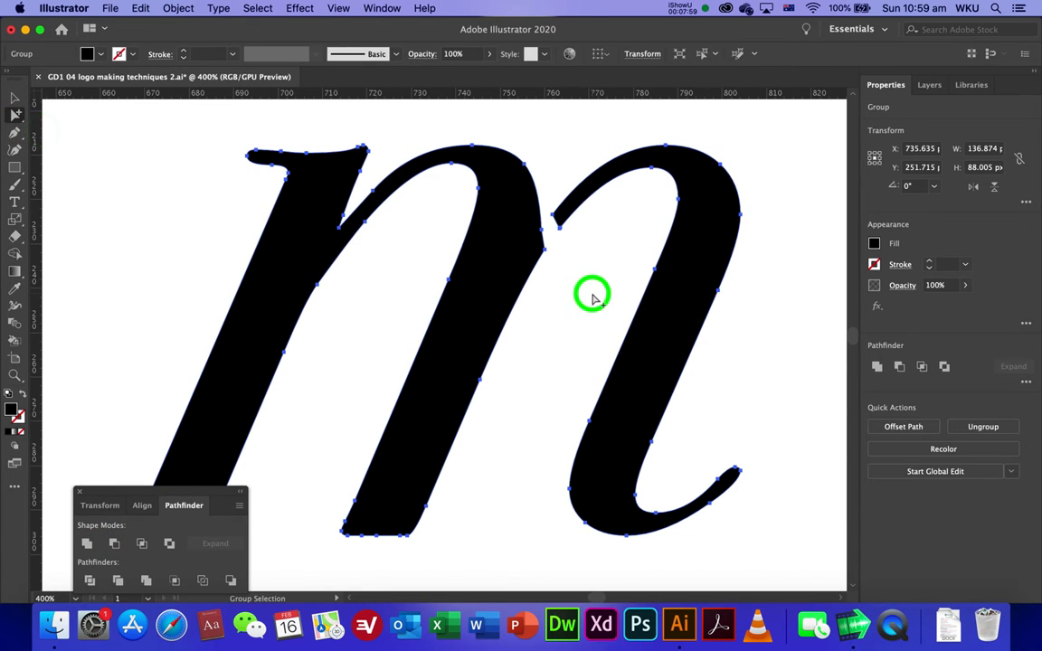
pyautogui.click(671, 313)
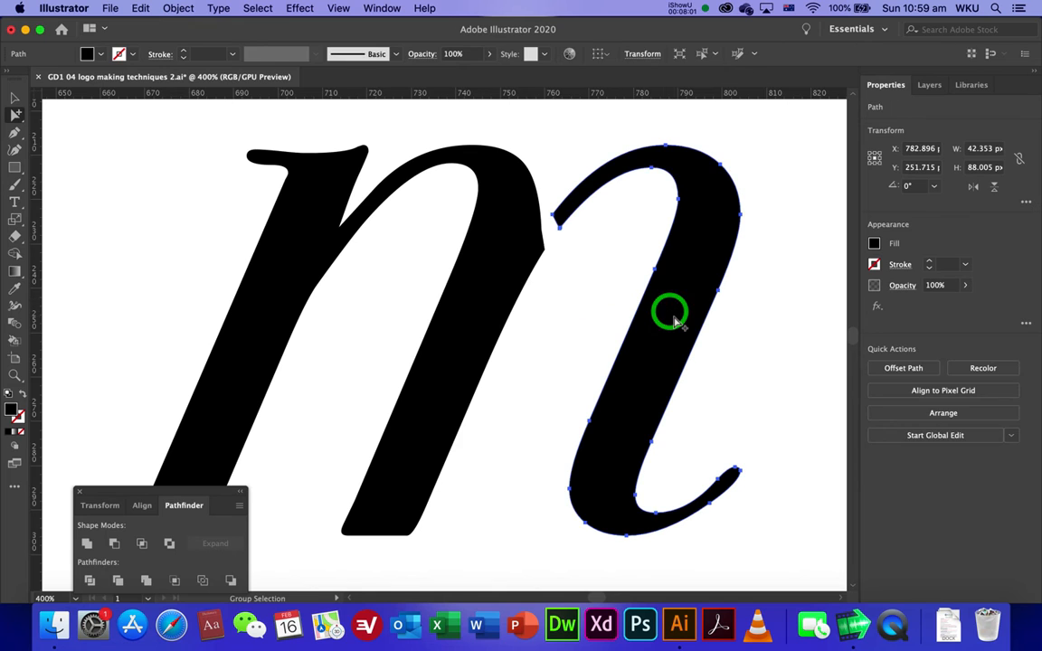
pyautogui.press('Delete')
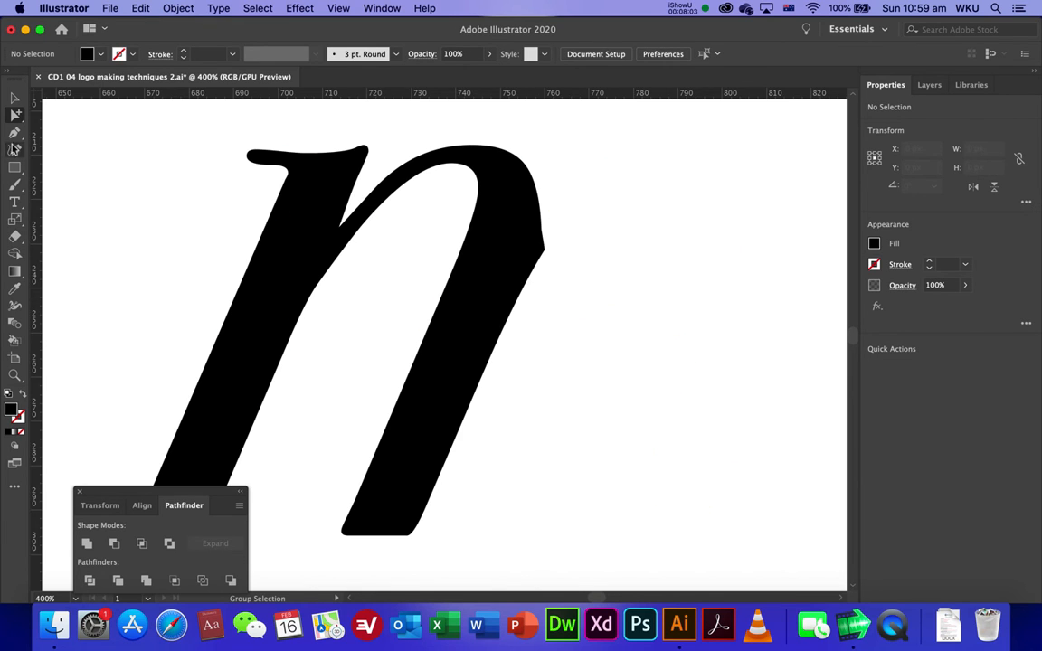
# - Move the italic w against the remaining part of the m so its first stroke replaces the missing leg
pyautogui.press('super+minus')
pyautogui.press('super+minus')
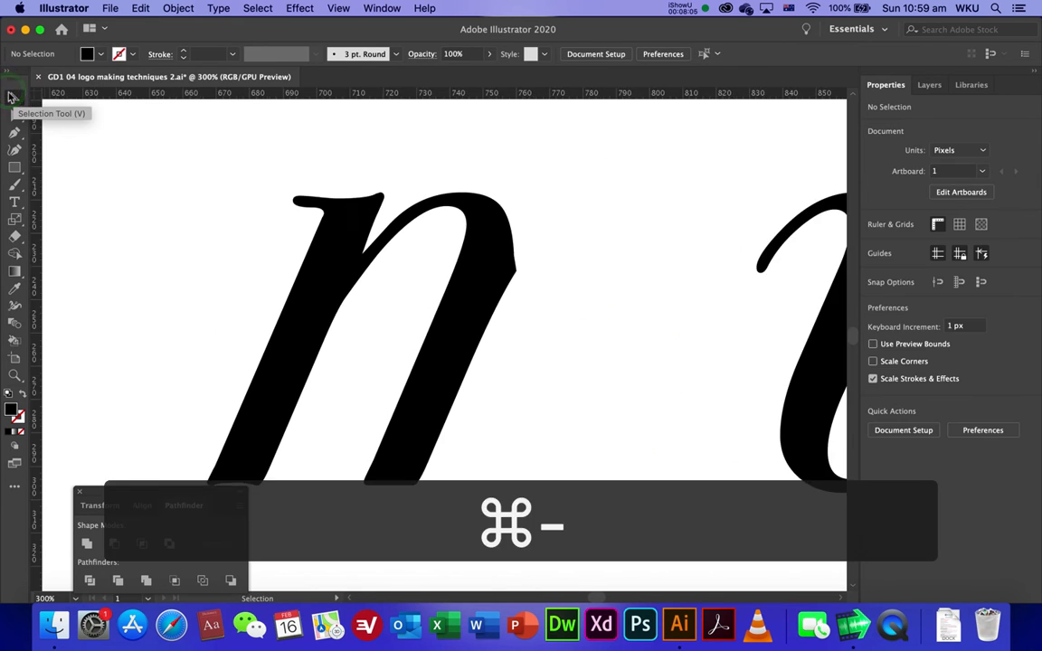
pyautogui.click(712, 310)
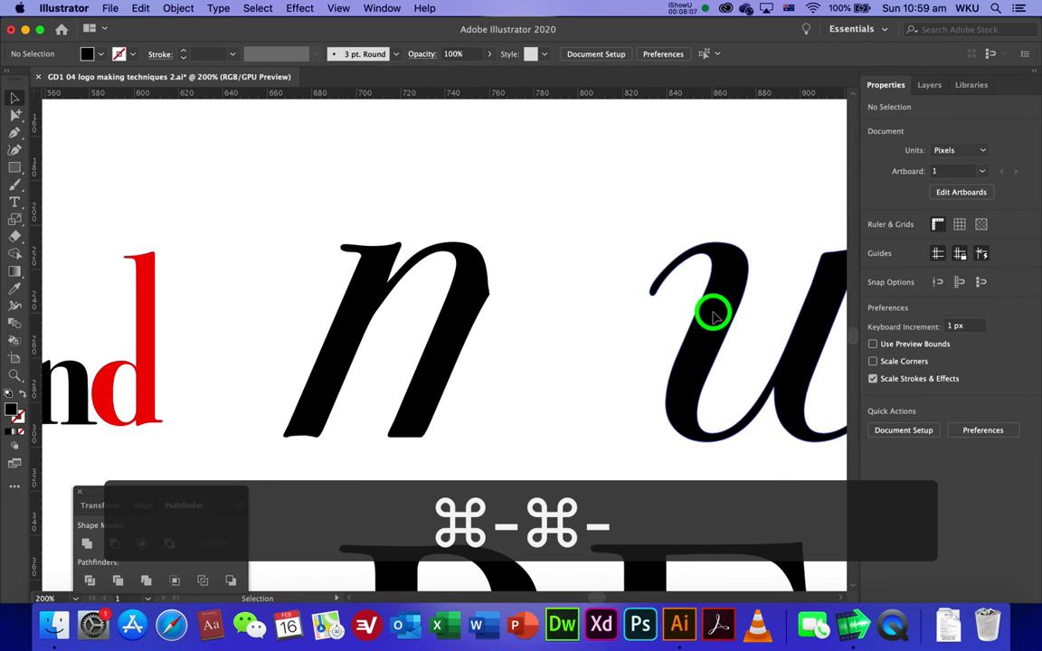
pyautogui.moveTo(696, 314); pyautogui.dragTo(532, 333)
pyautogui.click(465, 214)
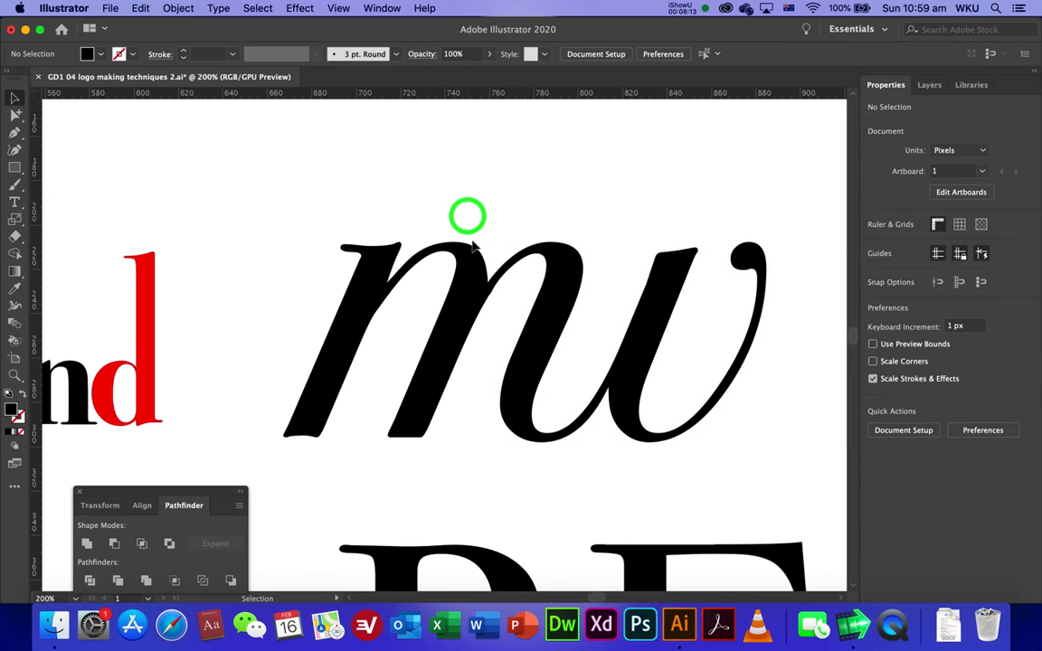
# - Switch to outline view and fine-tune the w's position so its stroke end fits the m's cut corner
pyautogui.keyDown('super'); pyautogui.click(512, 290); pyautogui.keyUp('super')
pyautogui.keyDown('super'); pyautogui.click(431, 333); pyautogui.keyUp('super')
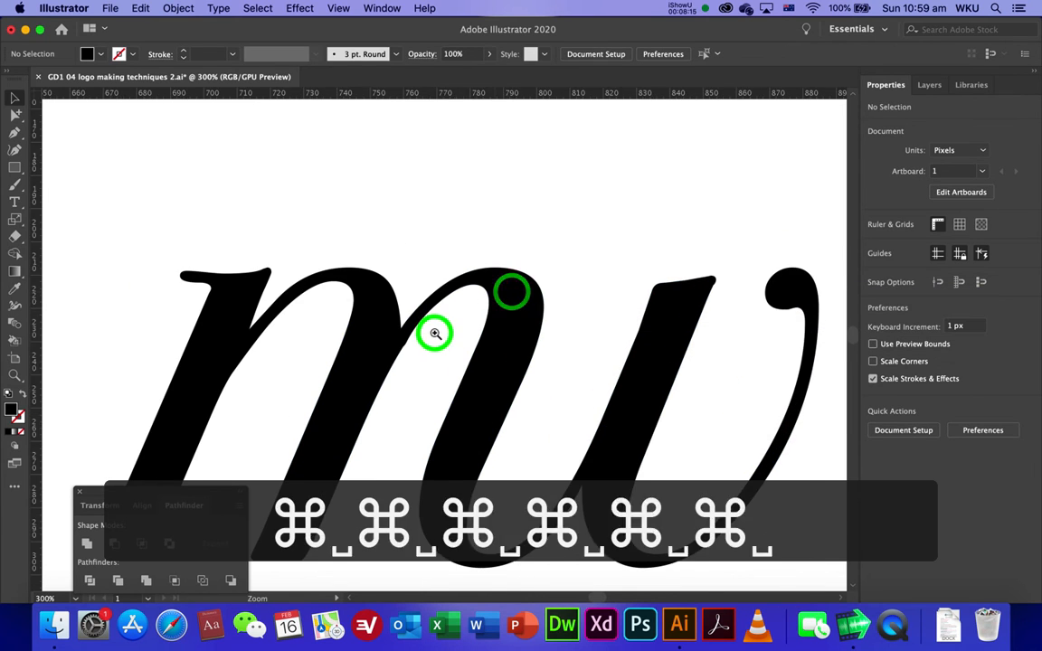
pyautogui.keyDown('super'); pyautogui.click(425, 339); pyautogui.keyUp('super')
pyautogui.keyDown('super'); pyautogui.click(427, 340); pyautogui.keyUp('super')
pyautogui.keyDown('super'); pyautogui.click(426, 341); pyautogui.keyUp('super')
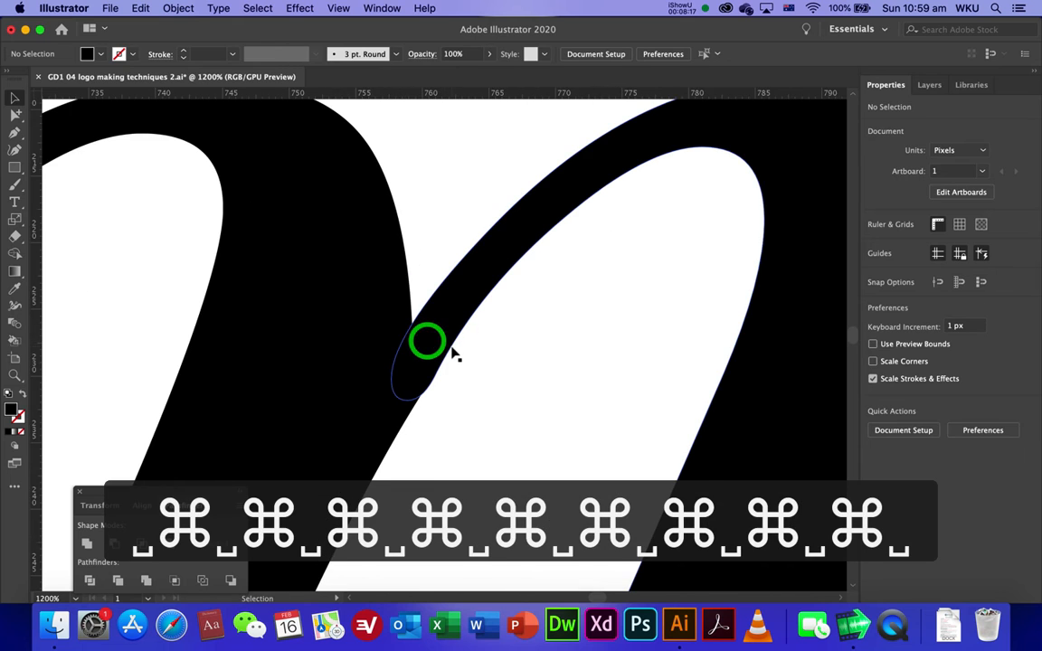
pyautogui.press('super+y')
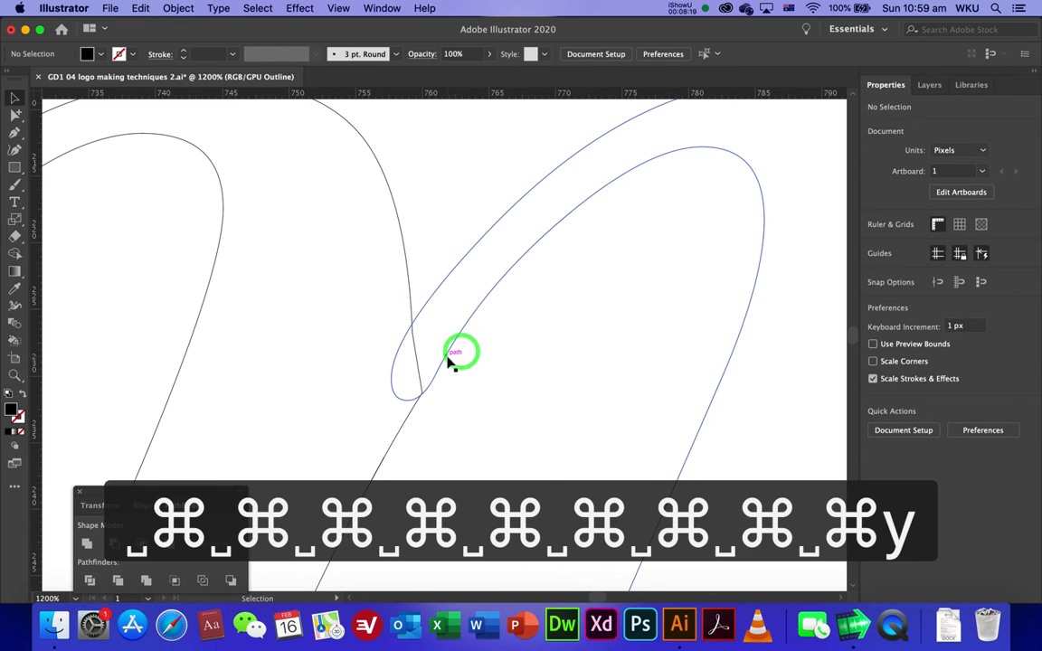
pyautogui.moveTo(445, 360); pyautogui.dragTo(447, 365)
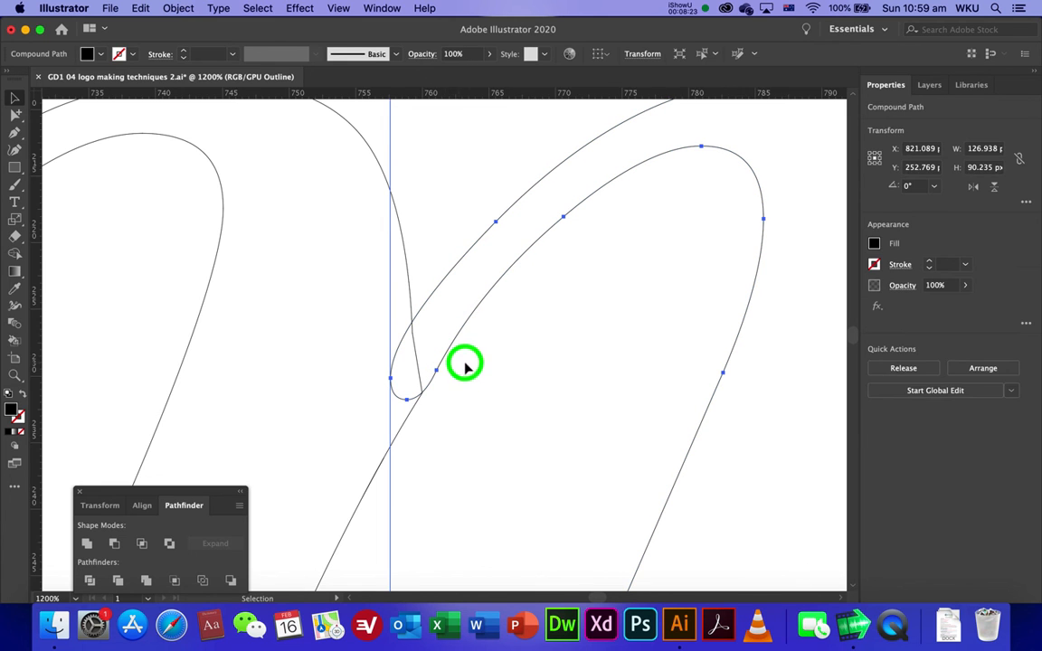
pyautogui.click(464, 364)
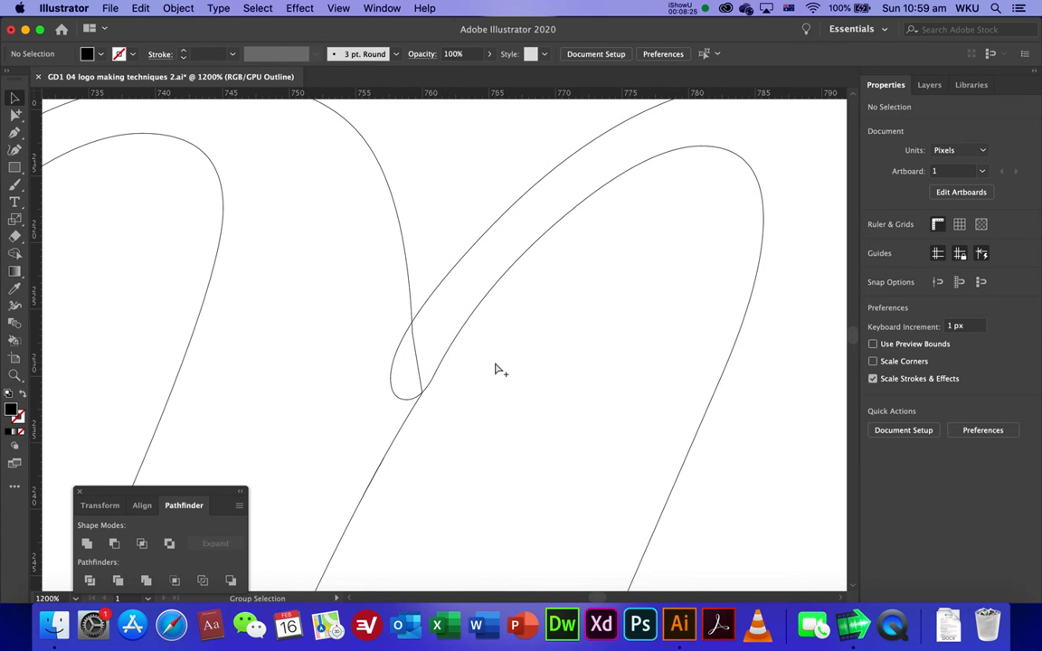
# - Unite the italic m and w into one shape and return to the filled preview
pyautogui.press('super+minus')
pyautogui.press('super+minus')
pyautogui.press('super+minus')
pyautogui.press('super+minus')
pyautogui.press('super+minus')
pyautogui.press('super+minus')
pyautogui.press('super+minus')
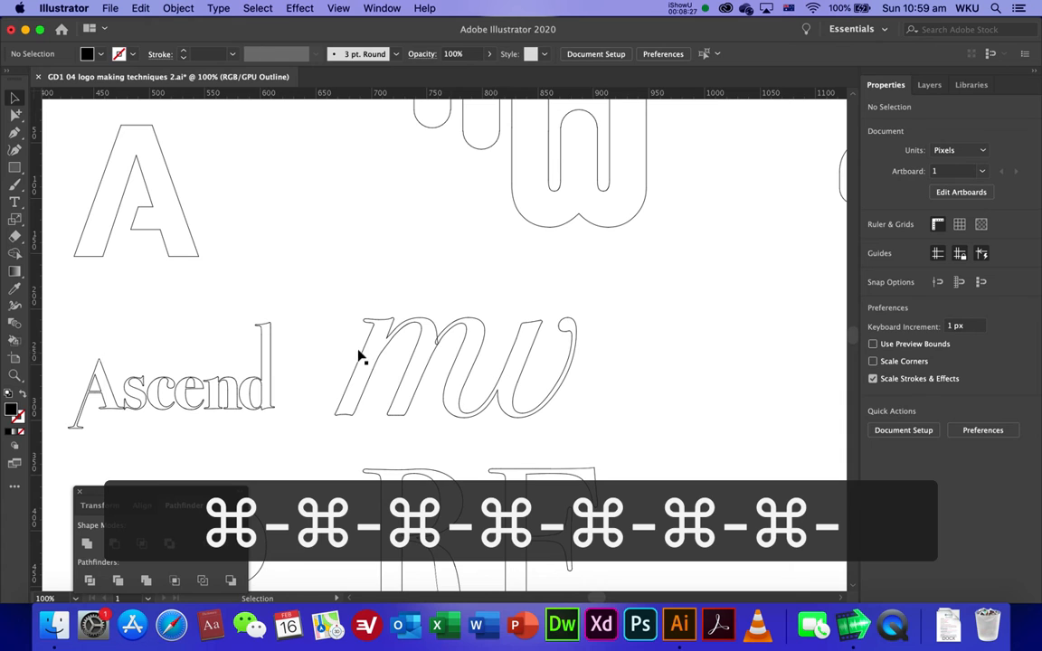
pyautogui.moveTo(339, 298); pyautogui.dragTo(477, 396)
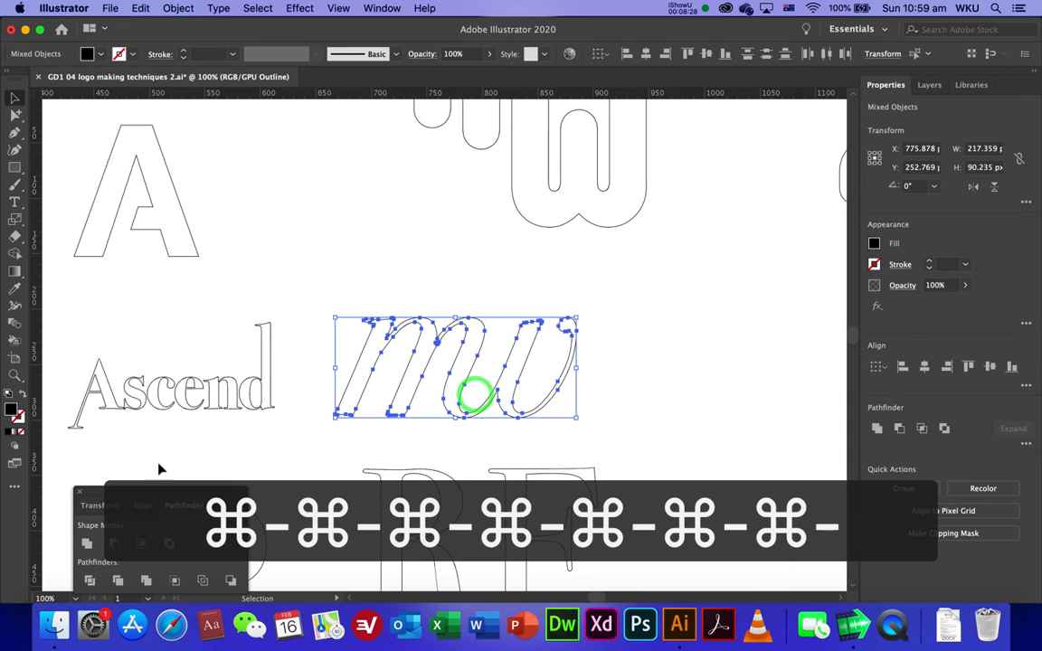
pyautogui.click(88, 544)
pyautogui.press('super+y')
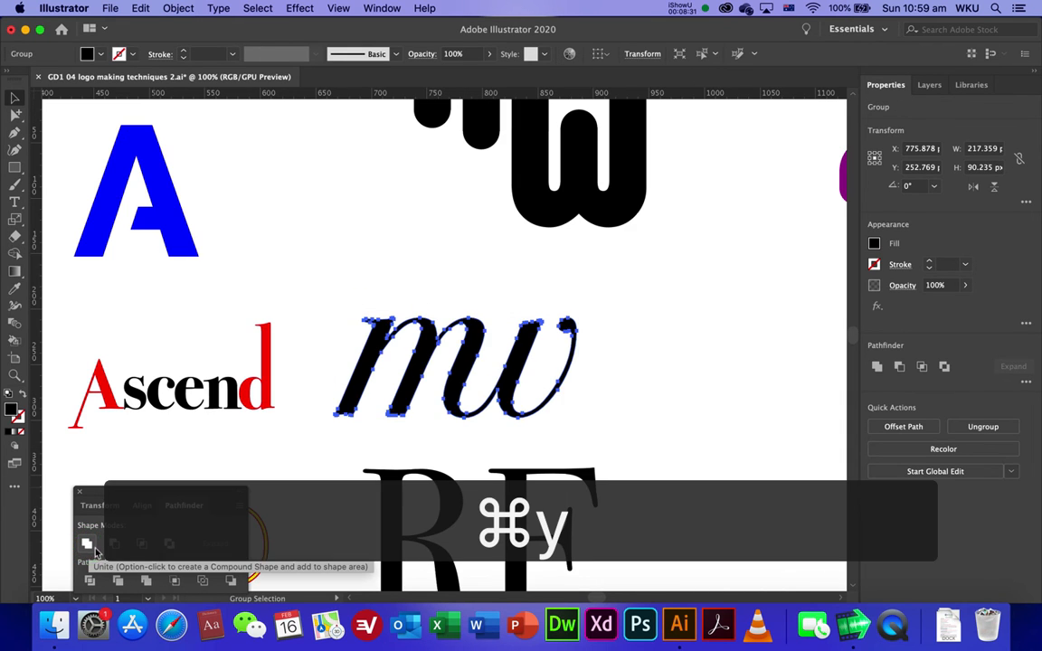
pyautogui.click(323, 273)
# - Ungroup the serif RF letterforms into separate letters
pyautogui.moveTo(578, 380); pyautogui.dragTo(521, 256)
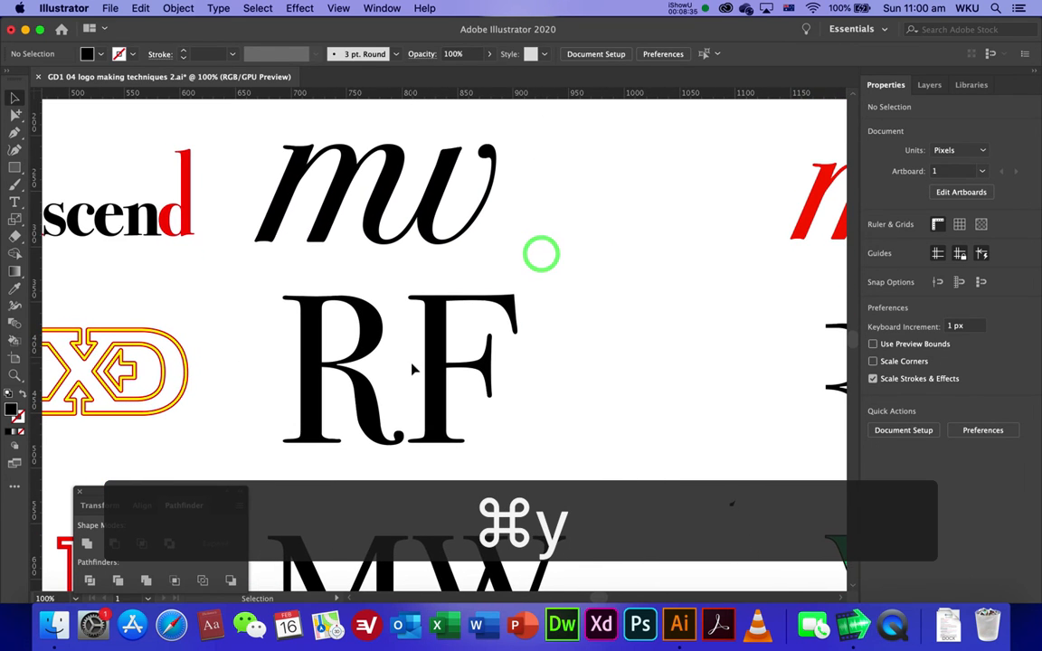
pyautogui.press('super+equal')
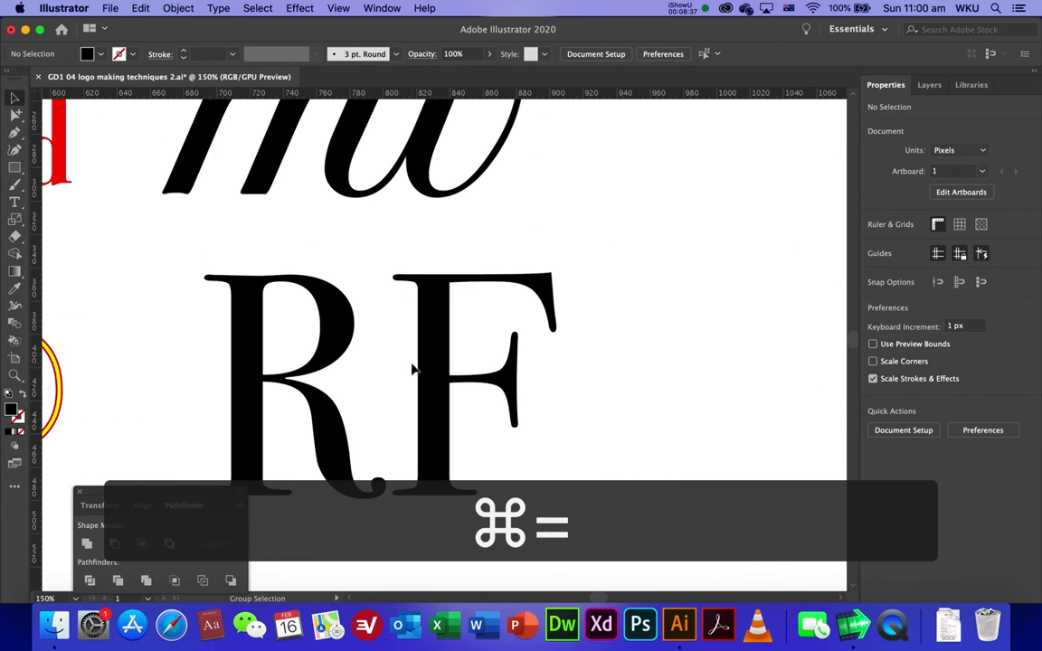
pyautogui.click(443, 389)
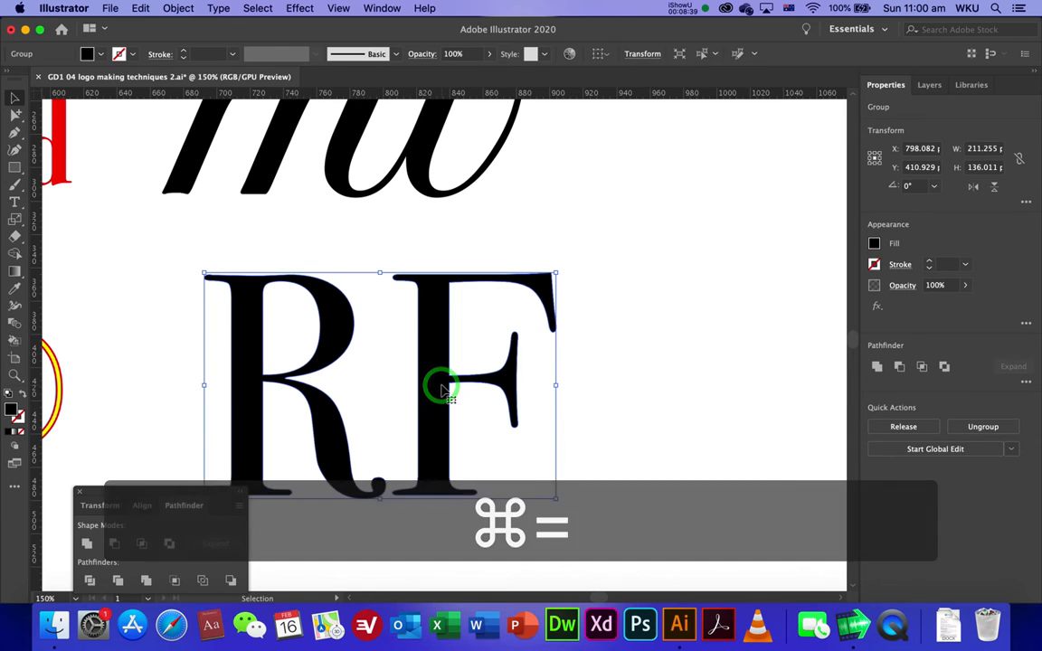
pyautogui.press('super+shift+g')
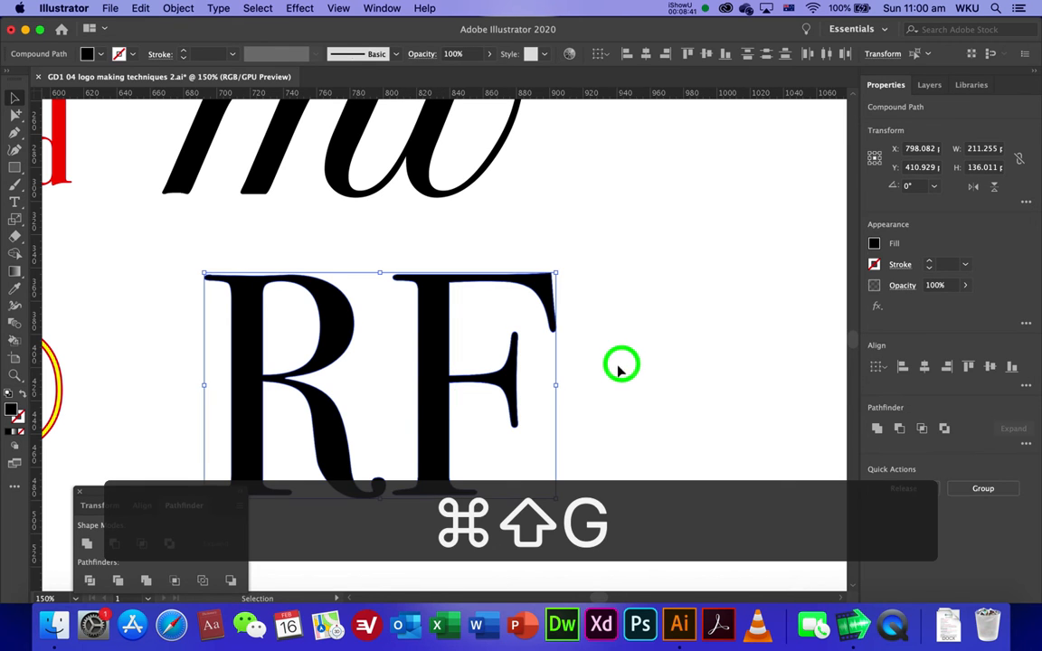
pyautogui.click(620, 367)
# - Draw a rectangle about 23 × 149 px over the F's vertical stem and fill it red
pyautogui.click(15, 167)
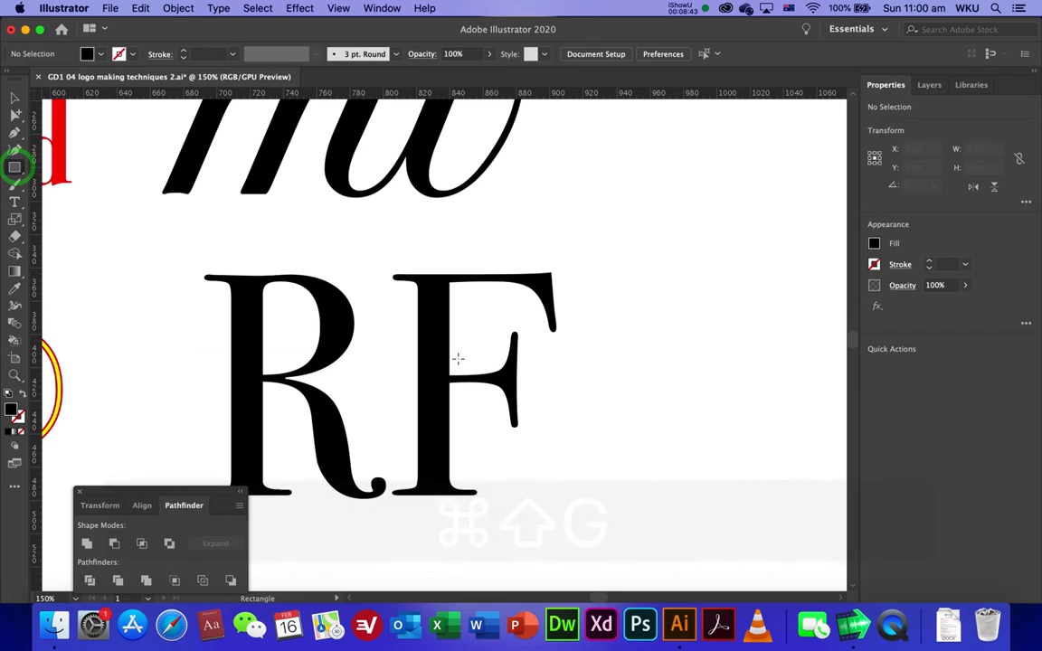
pyautogui.moveTo(412, 264); pyautogui.dragTo(448, 510)
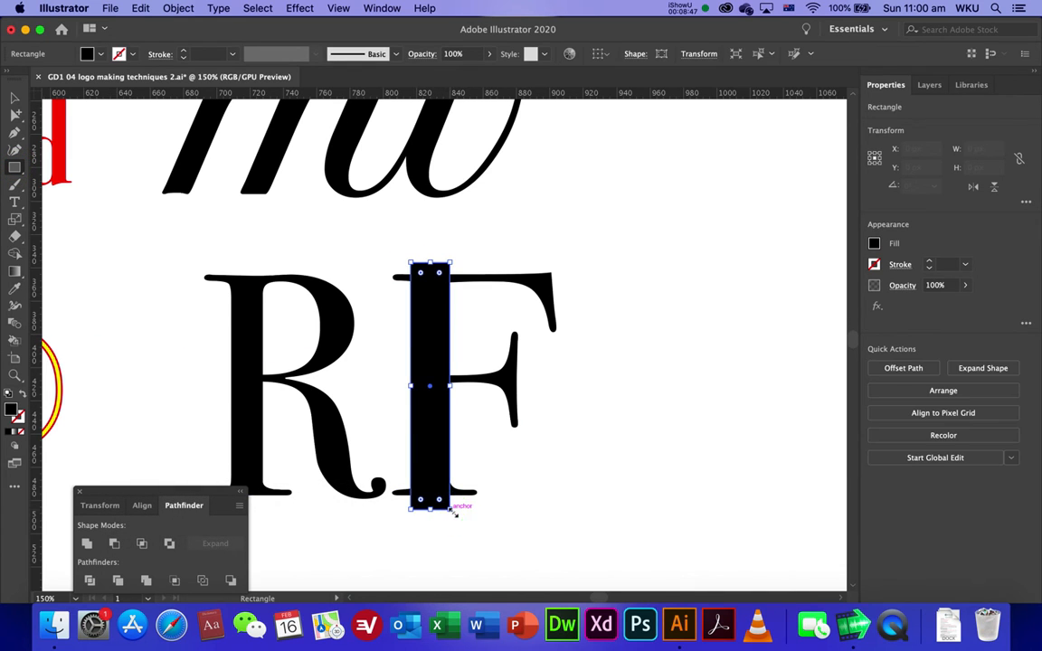
pyautogui.click(101, 53)
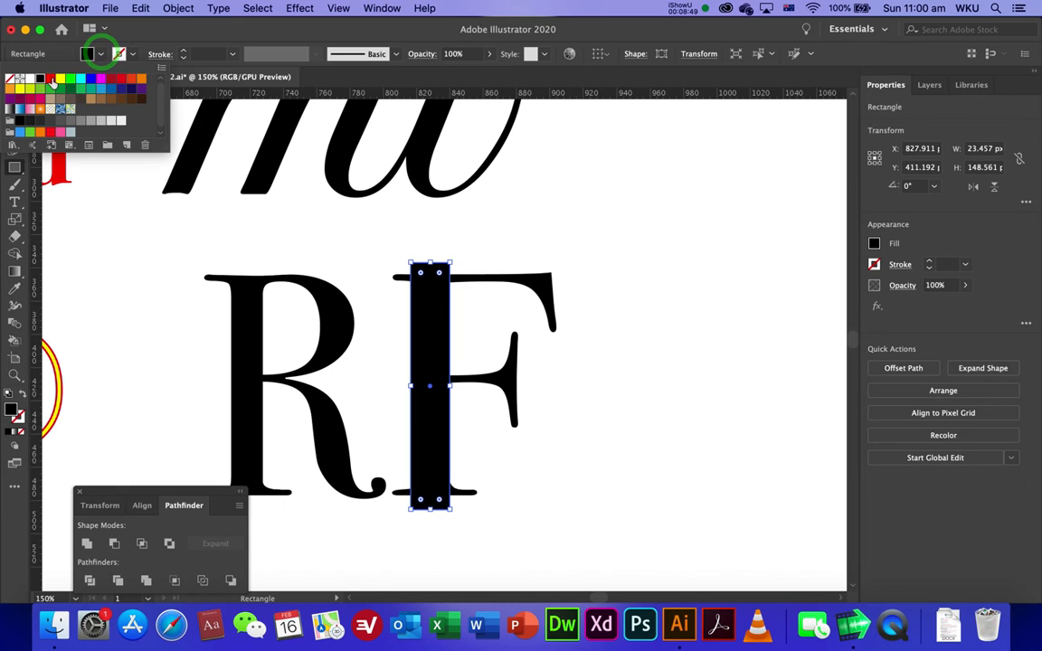
pyautogui.click(52, 79)
pyautogui.click(92, 208)
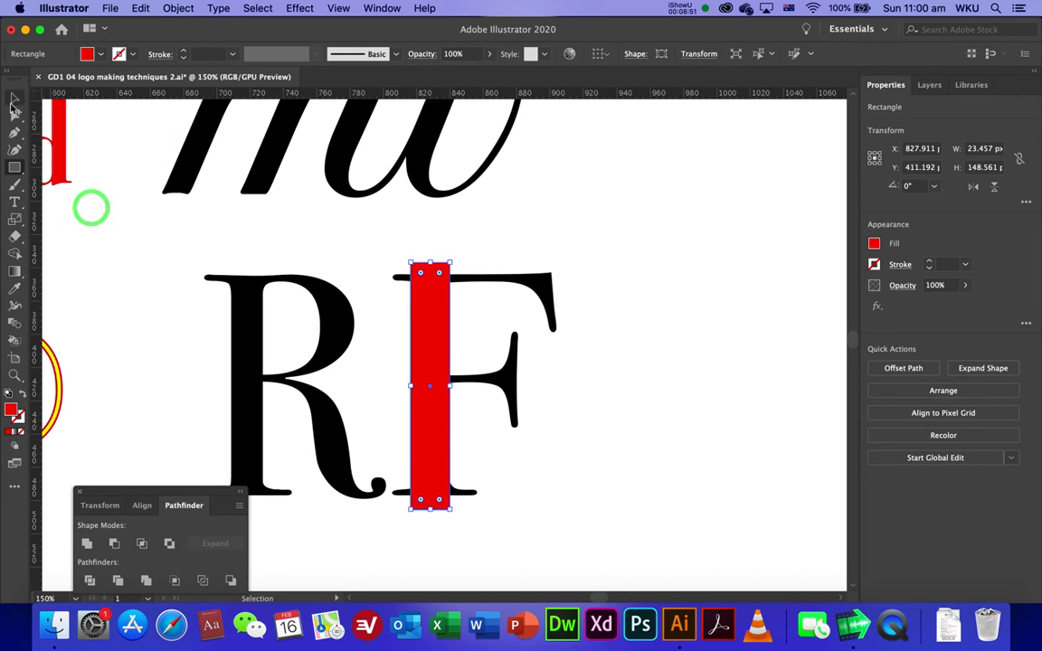
# - Subtract the red rectangle from the F to cut away its vertical stem
pyautogui.click(14, 101)
pyautogui.click(558, 355)
pyautogui.moveTo(565, 259); pyautogui.dragTo(446, 384)
pyautogui.click(114, 544)
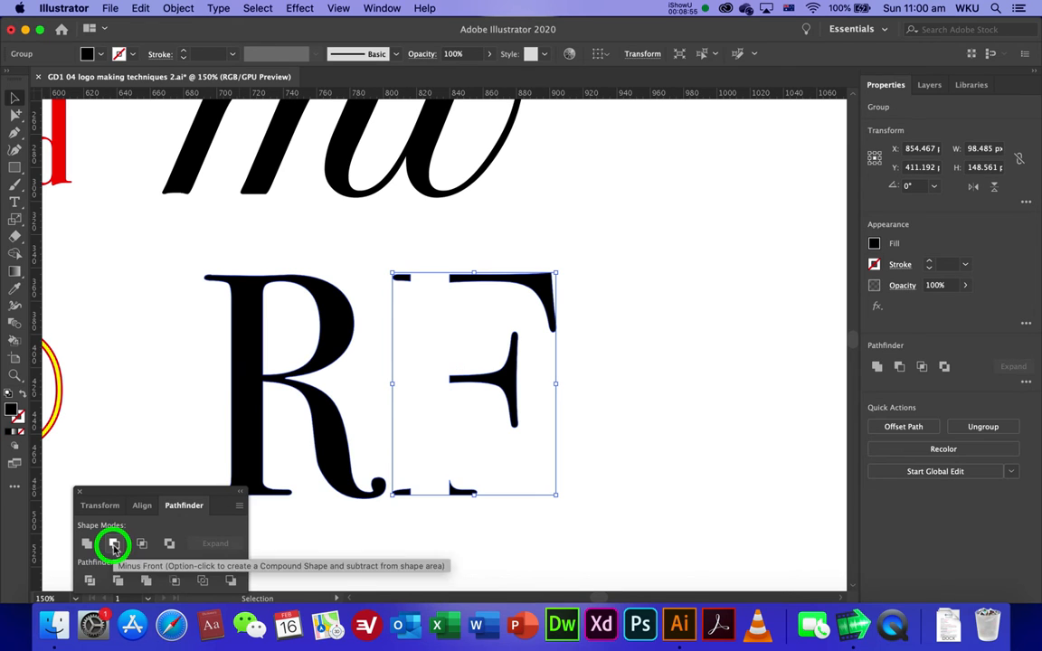
pyautogui.click(617, 401)
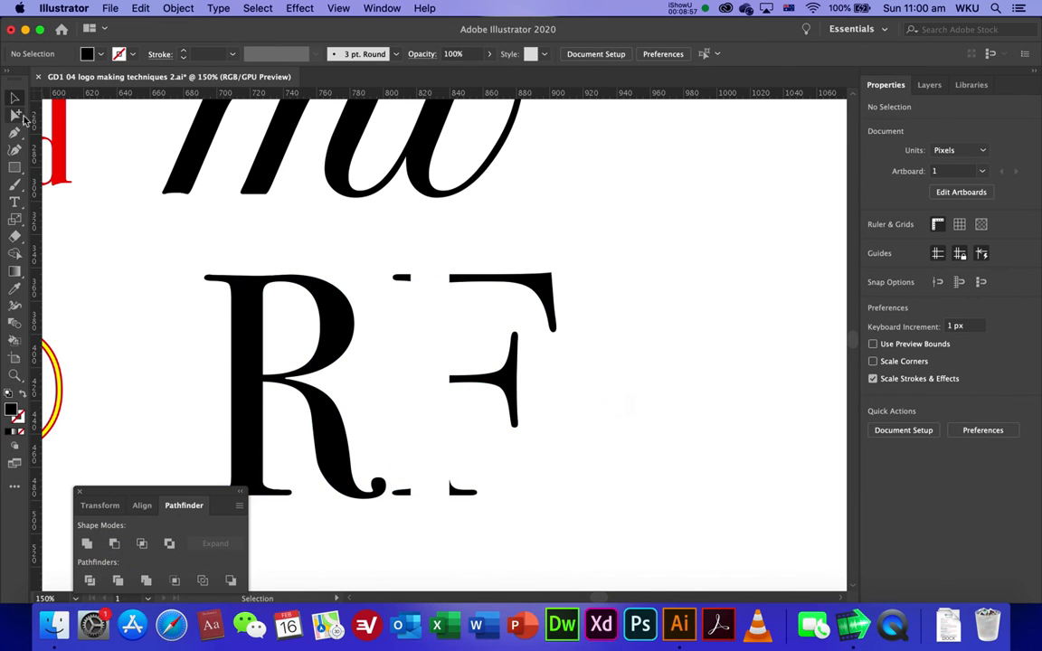
# - Delete the three leftover serif fragments of the F's stem, keeping only its two arms
pyautogui.click(15, 116)
pyautogui.click(404, 279)
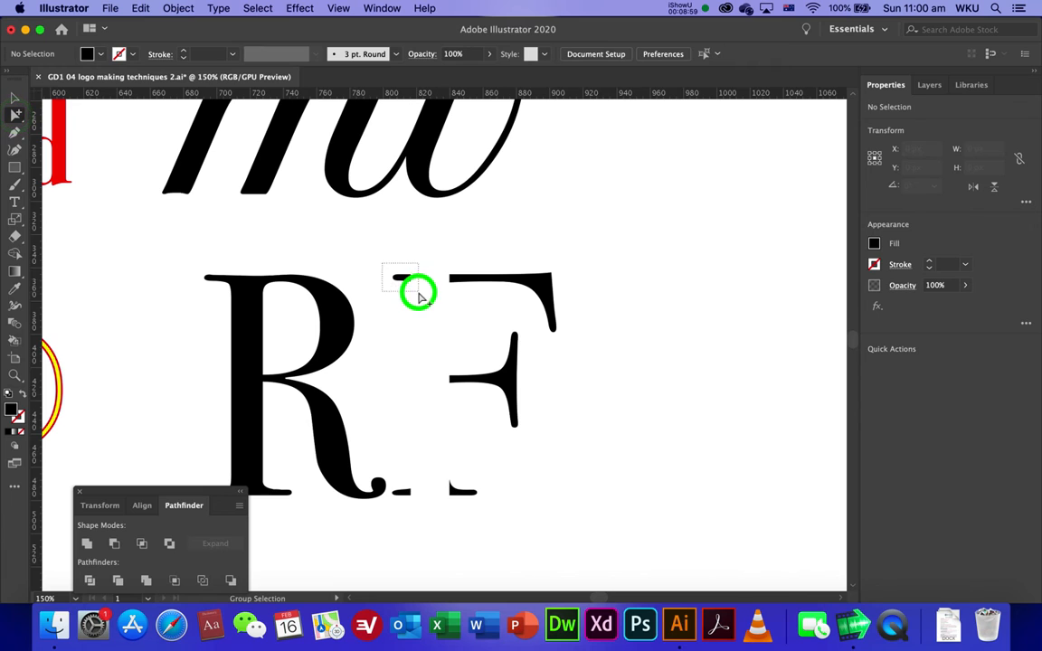
pyautogui.press('Delete')
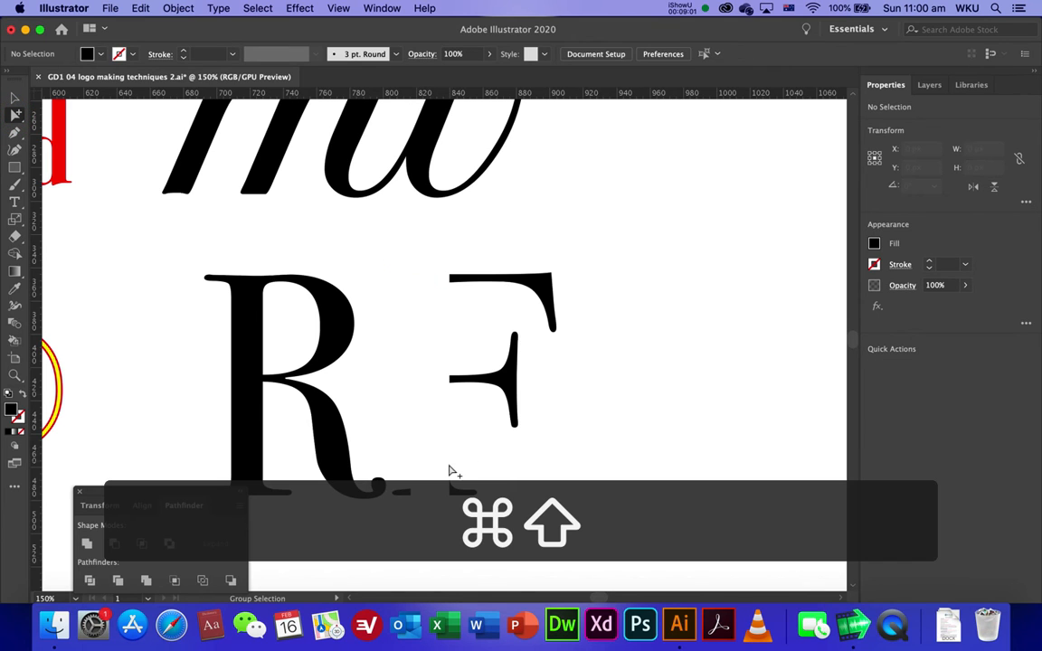
pyautogui.moveTo(441, 467); pyautogui.dragTo(482, 512)
pyautogui.press('Delete')
pyautogui.click(409, 486)
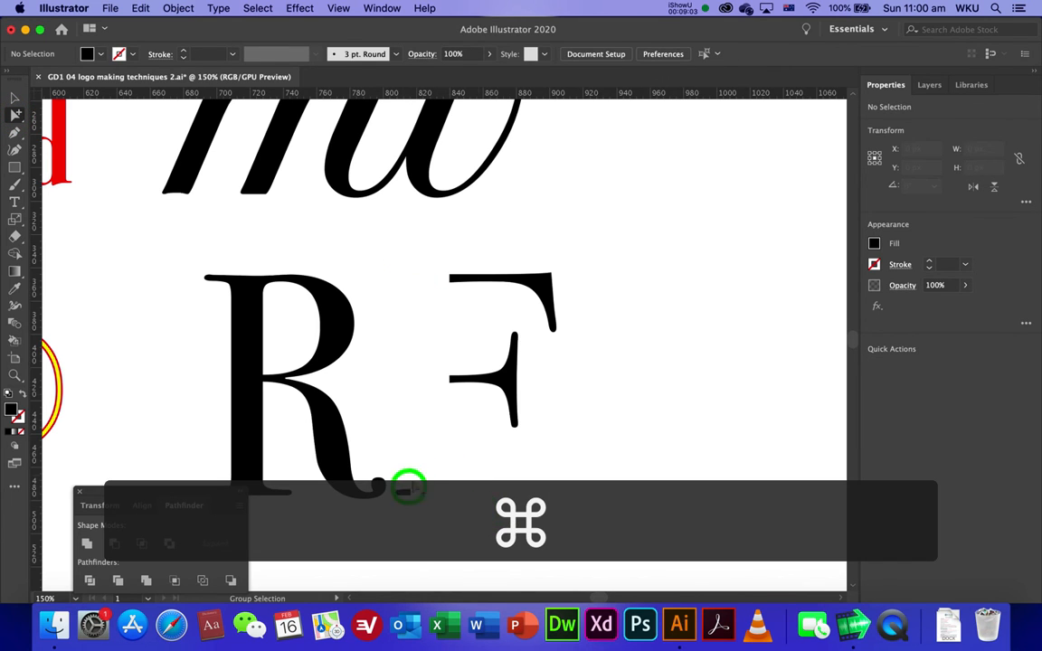
pyautogui.press('Delete')
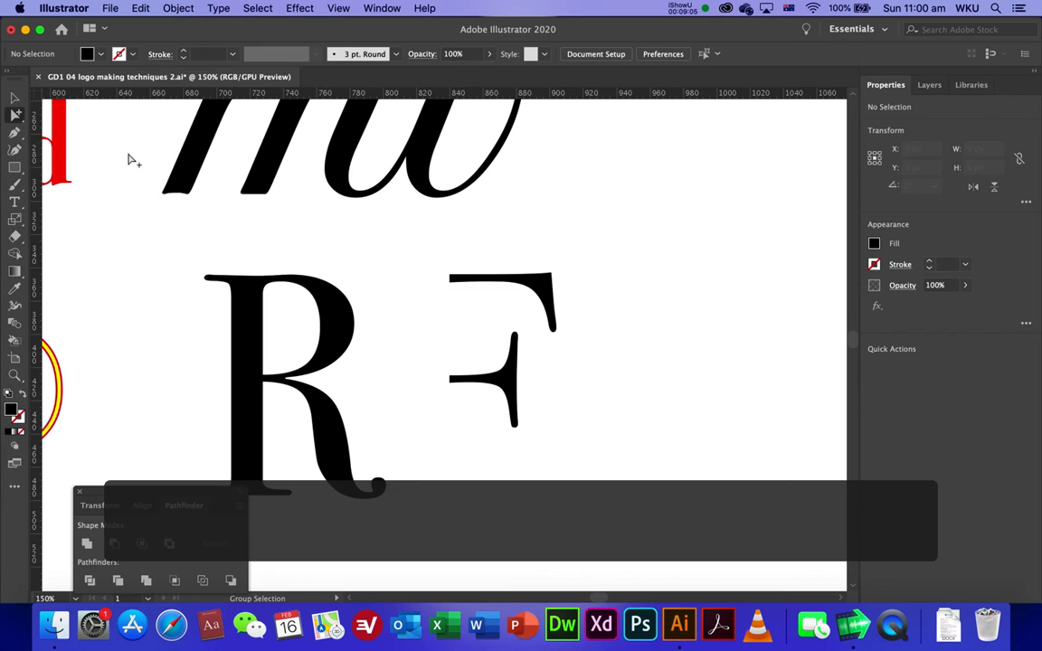
# - Move the F's remaining arms about 50 px left so they sit close beside the R with a narrow gap
pyautogui.click(13, 98)
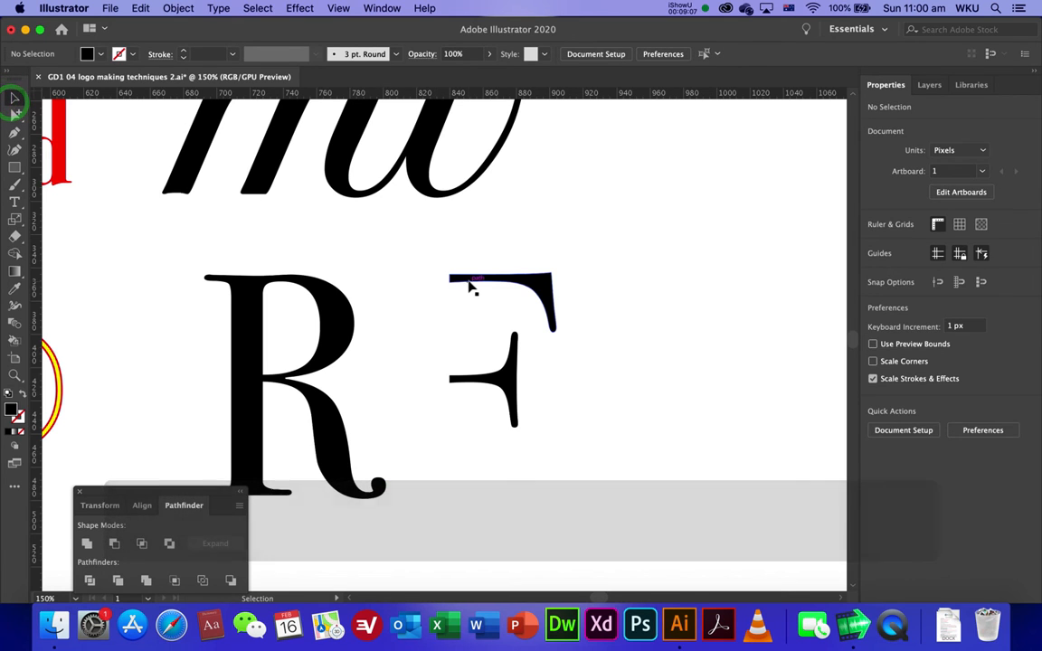
pyautogui.click(467, 283)
pyautogui.press('Left')
pyautogui.press('Left')
pyautogui.press('Left')
pyautogui.press('Left')
pyautogui.press('Left')
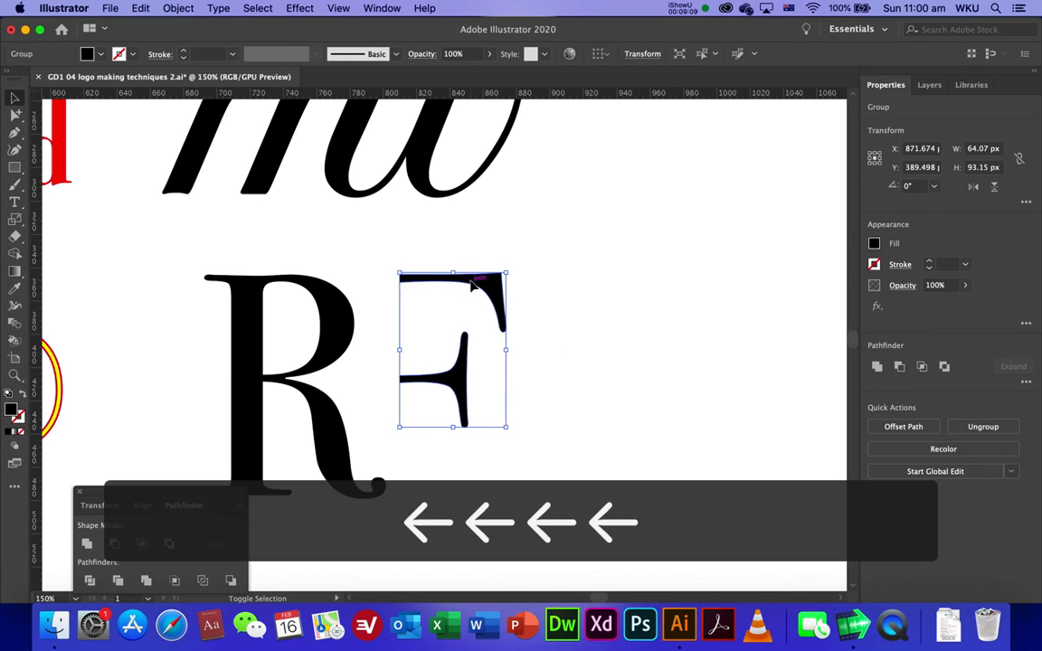
pyautogui.press('Left')
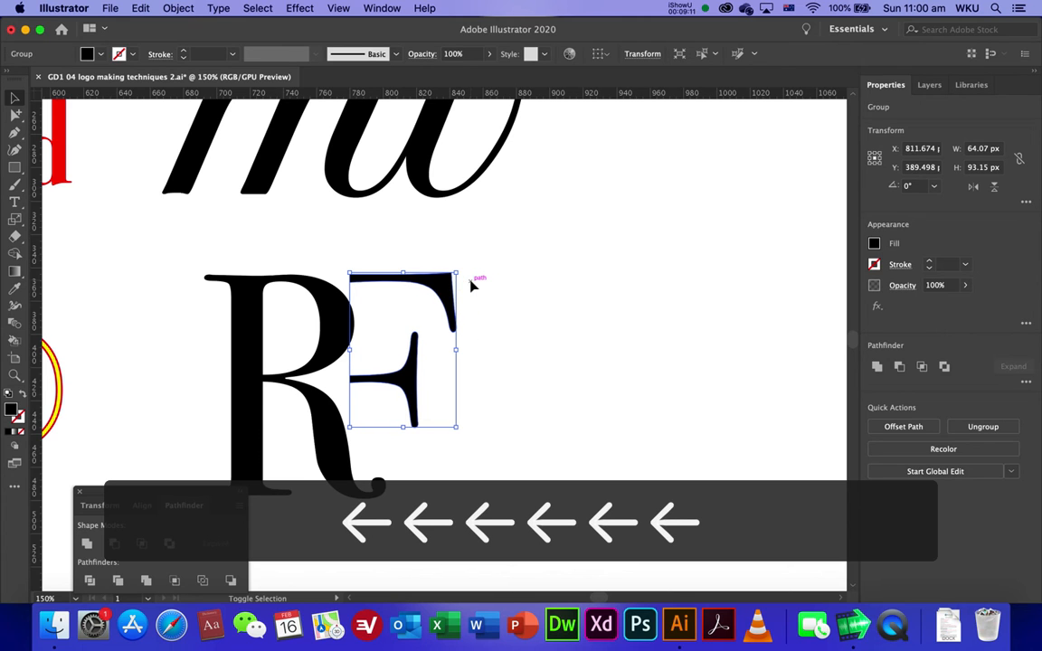
pyautogui.press('Right')
pyautogui.click(527, 331)
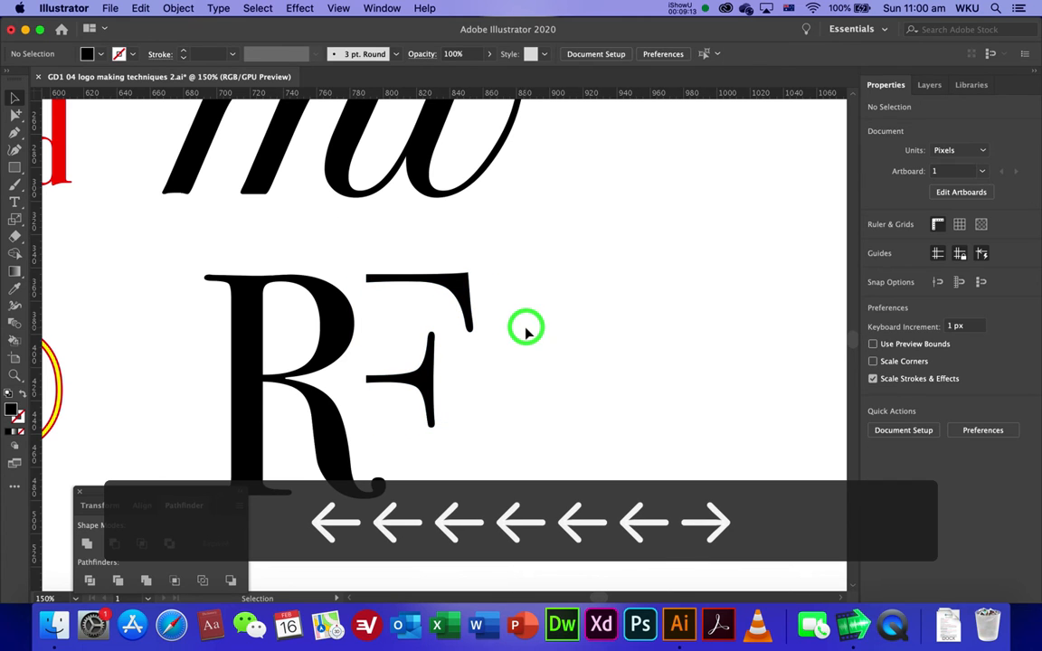
# - Ungroup the serif MW letterforms and delete the M, leaving only the W
pyautogui.press('super+minus')
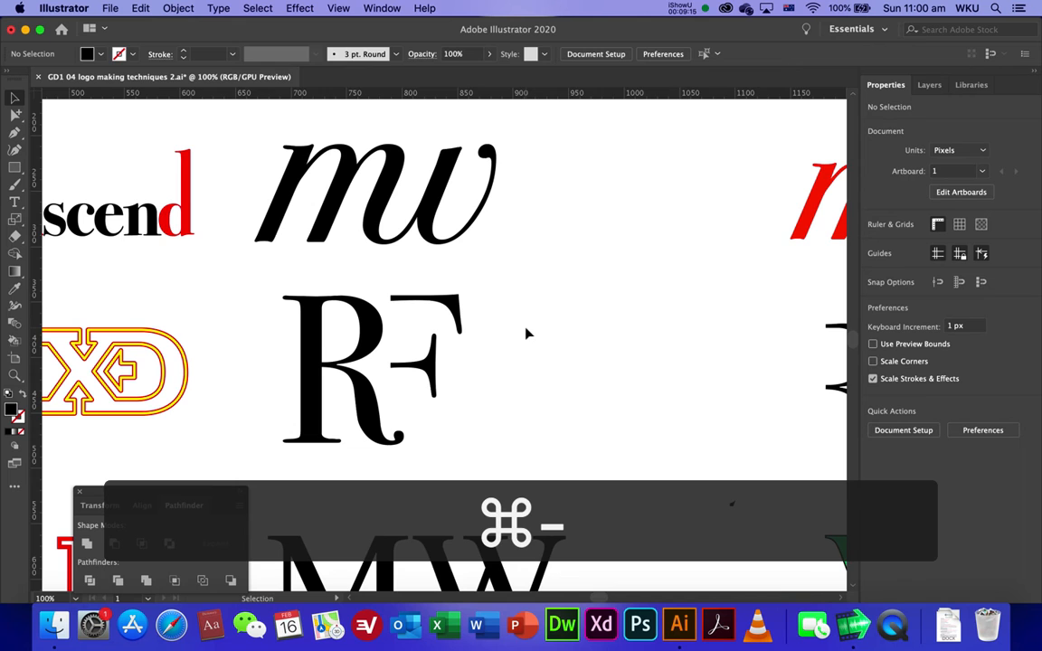
pyautogui.moveTo(553, 360); pyautogui.dragTo(432, 144)
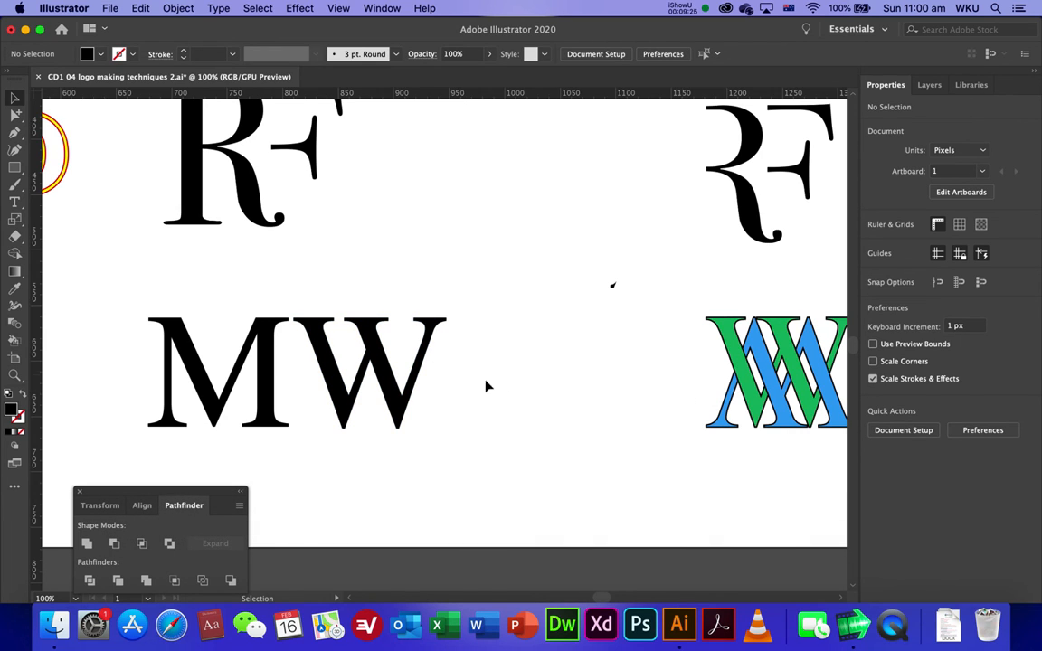
pyautogui.click(407, 386)
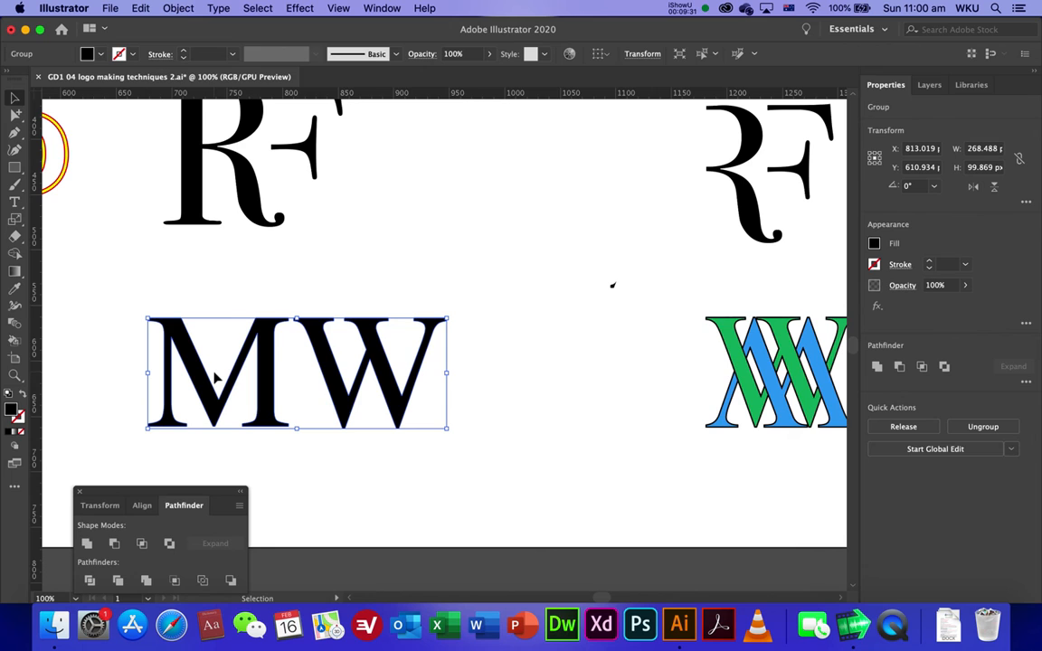
pyautogui.press('super+equal')
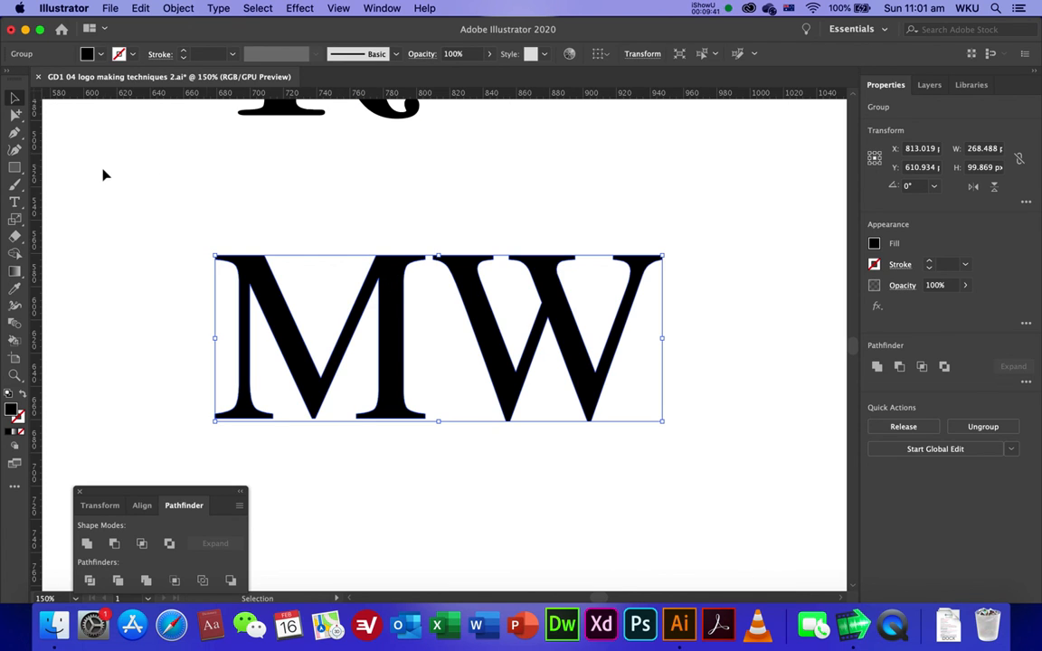
pyautogui.press('shift+super+g')
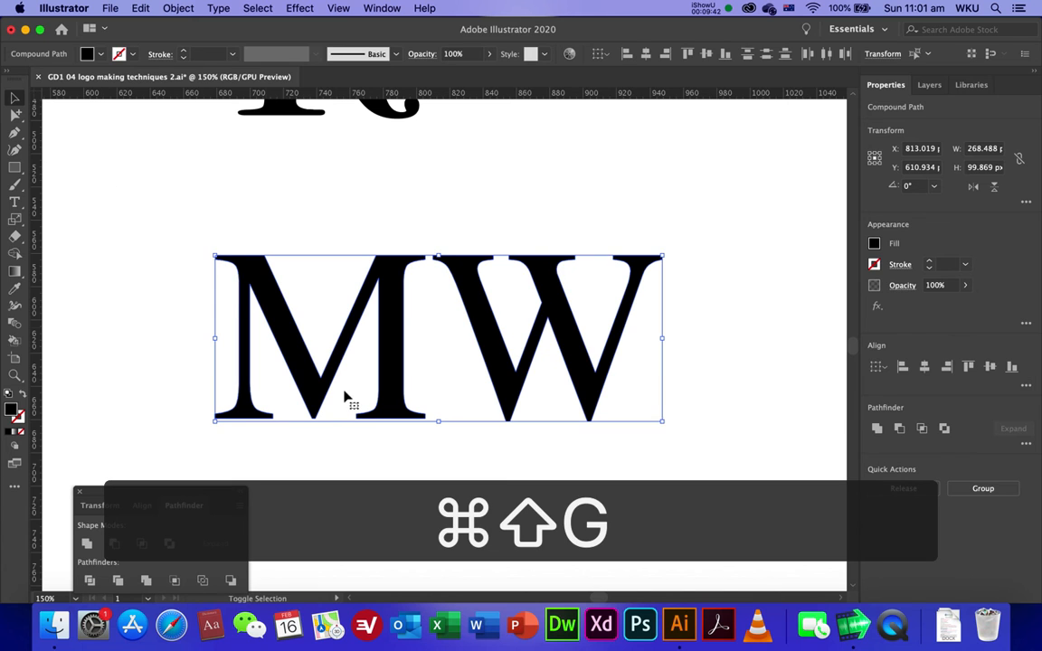
pyautogui.click(397, 455)
pyautogui.click(395, 418)
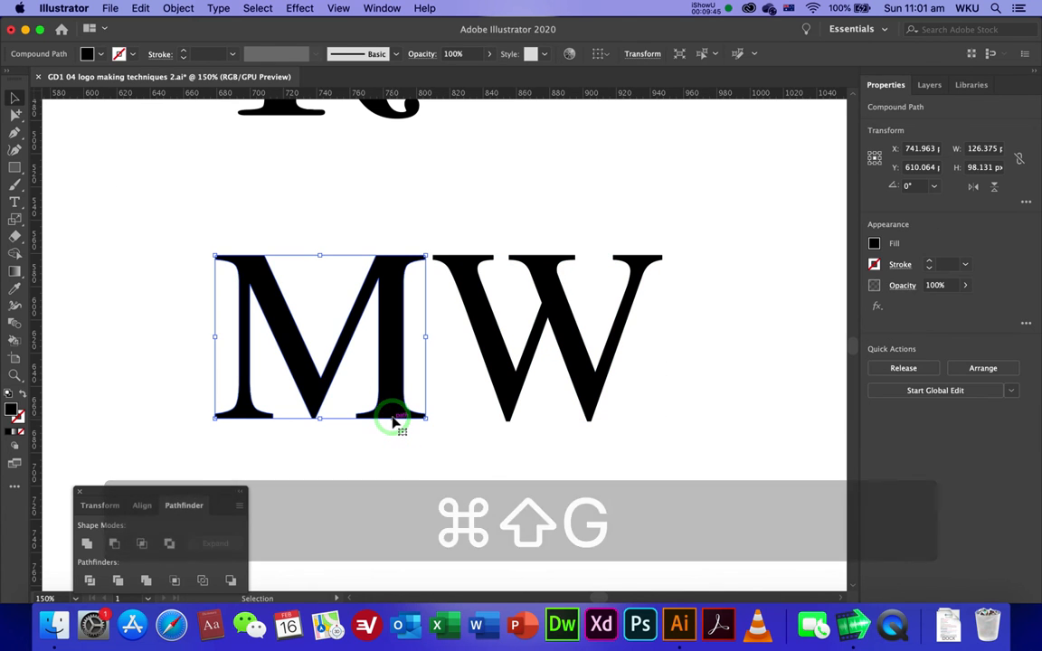
pyautogui.press('BackSpace')
# - Create a copy of the W rotated 180° over the original and offset it 2 px to the left
pyautogui.click(562, 345)
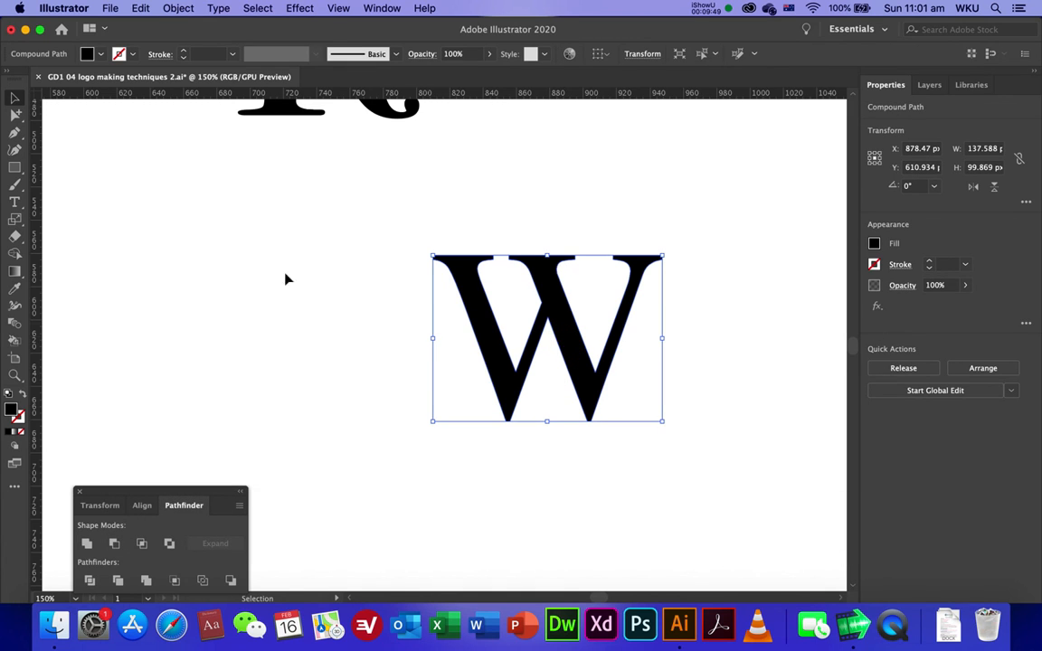
pyautogui.press('r')
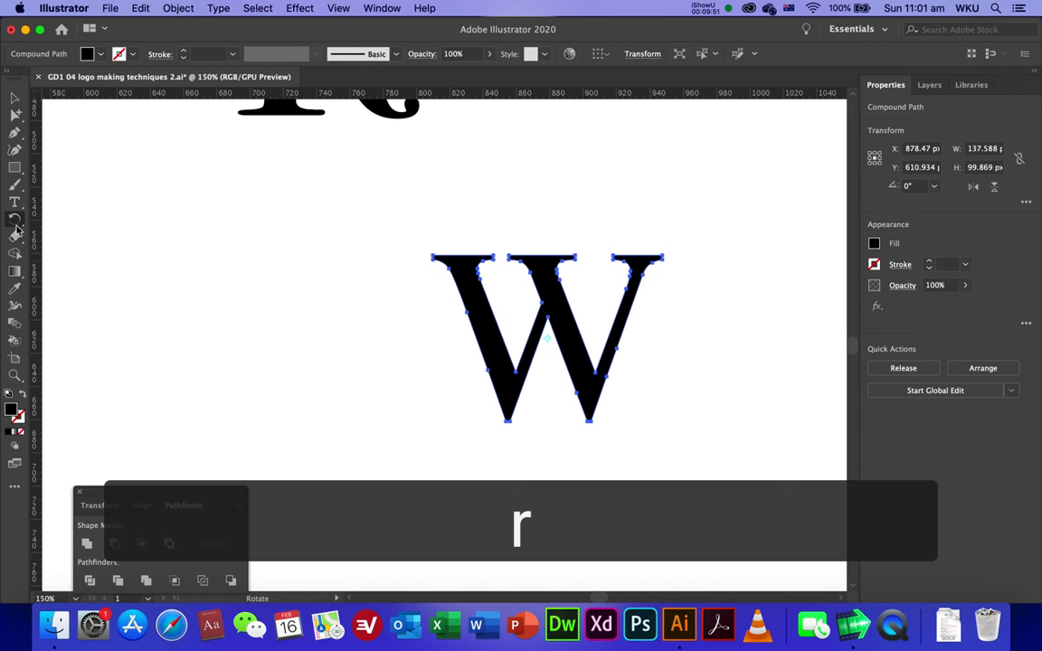
pyautogui.moveTo(574, 488); pyautogui.dragTo(480, 260)
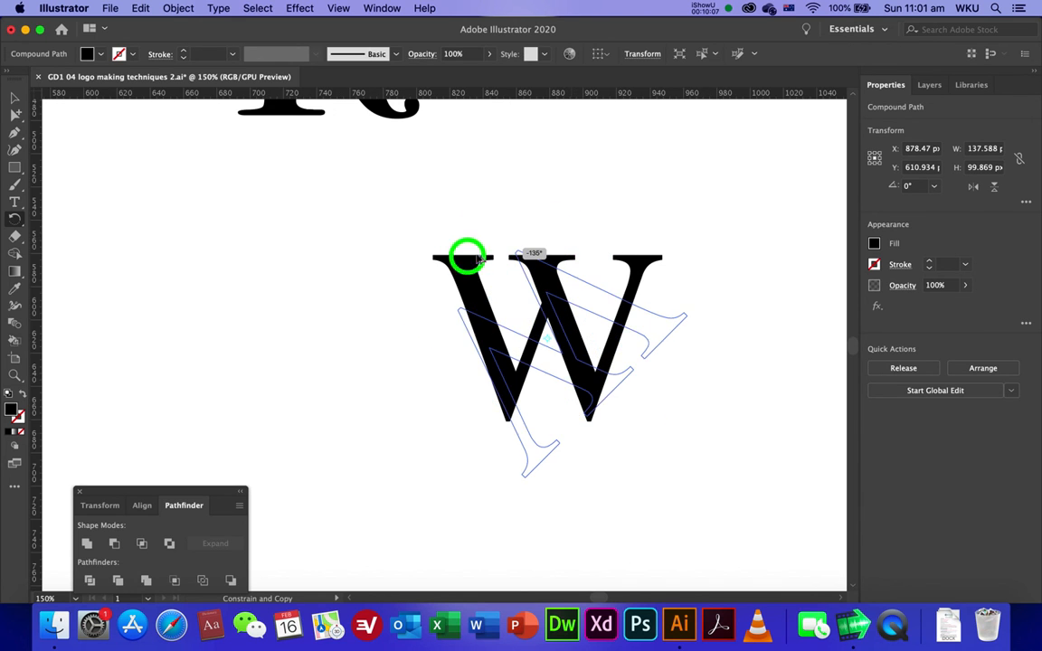
pyautogui.moveTo(558, 237); pyautogui.dragTo(558, 237)
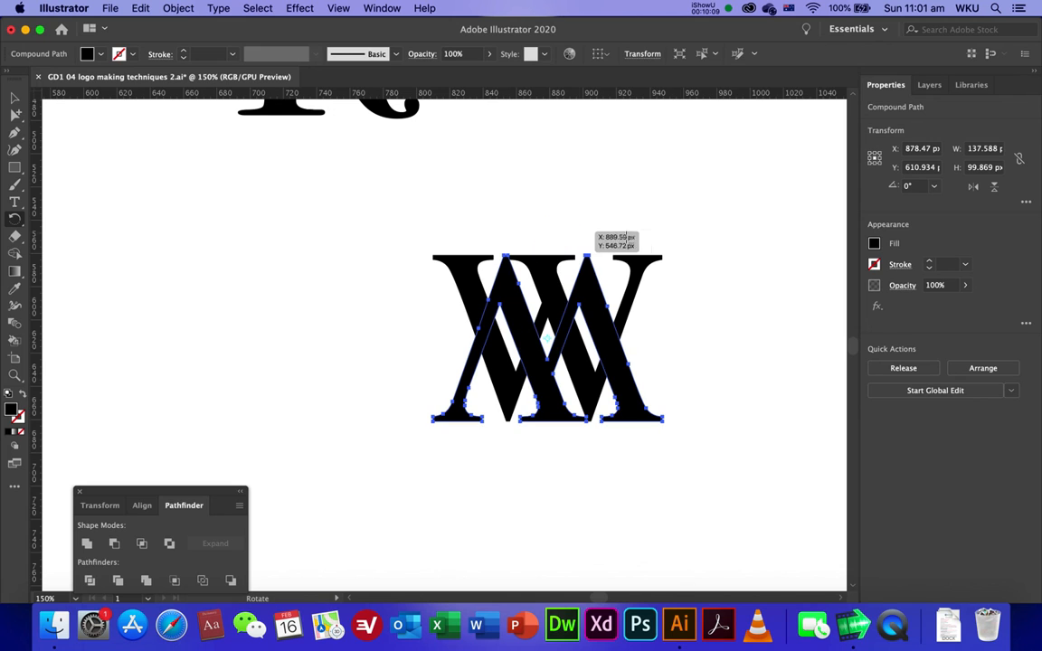
pyautogui.press('Left')
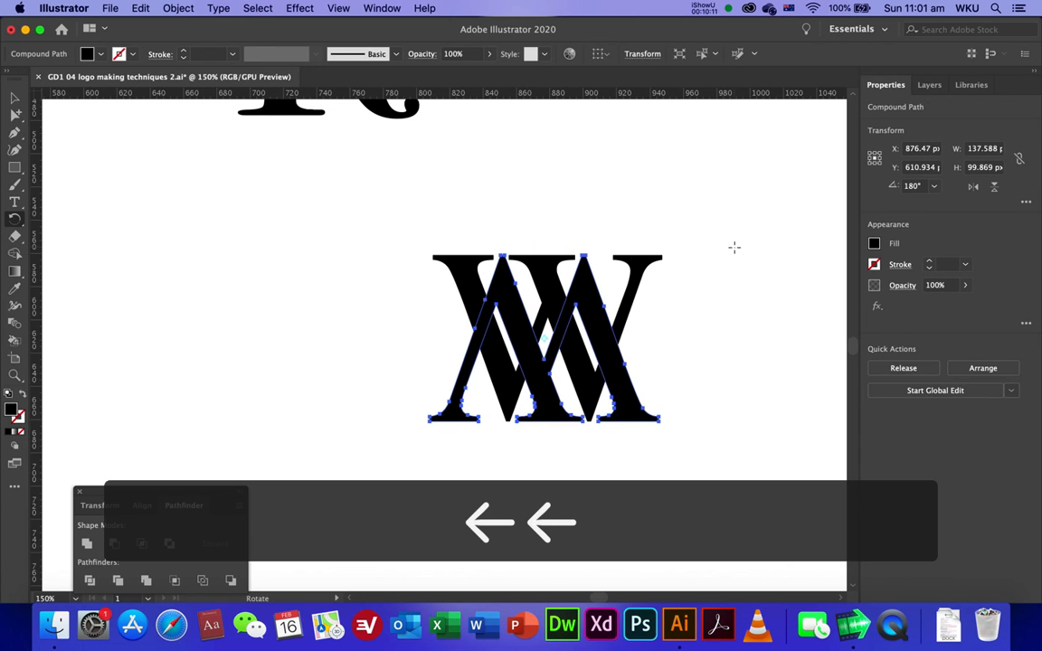
# - Fill the rotated copy red and the original W blue
pyautogui.click(89, 54)
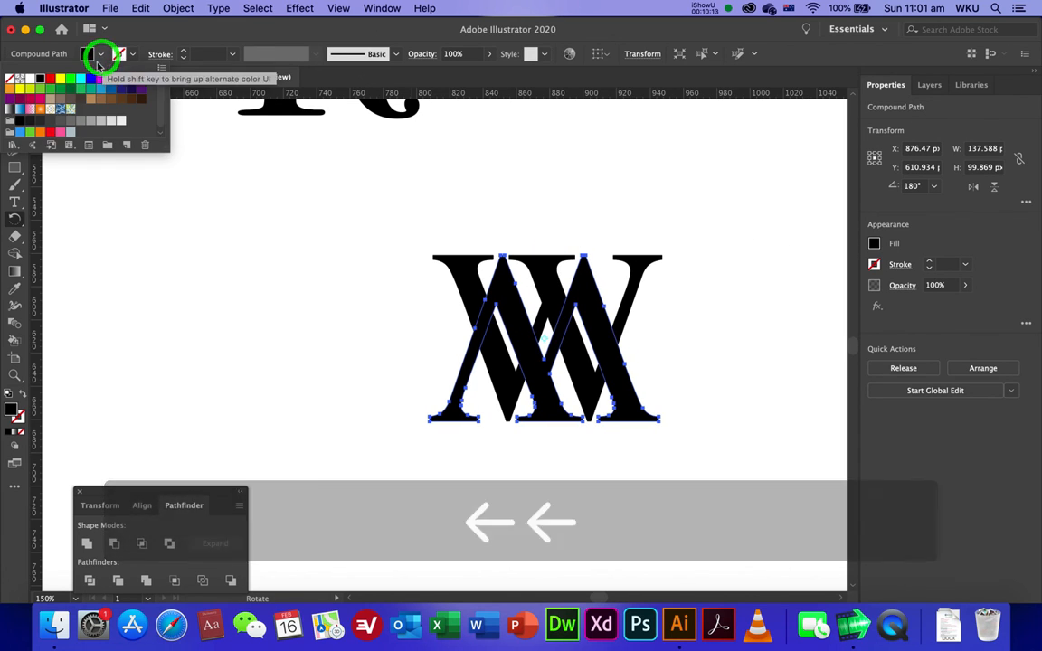
pyautogui.click(50, 79)
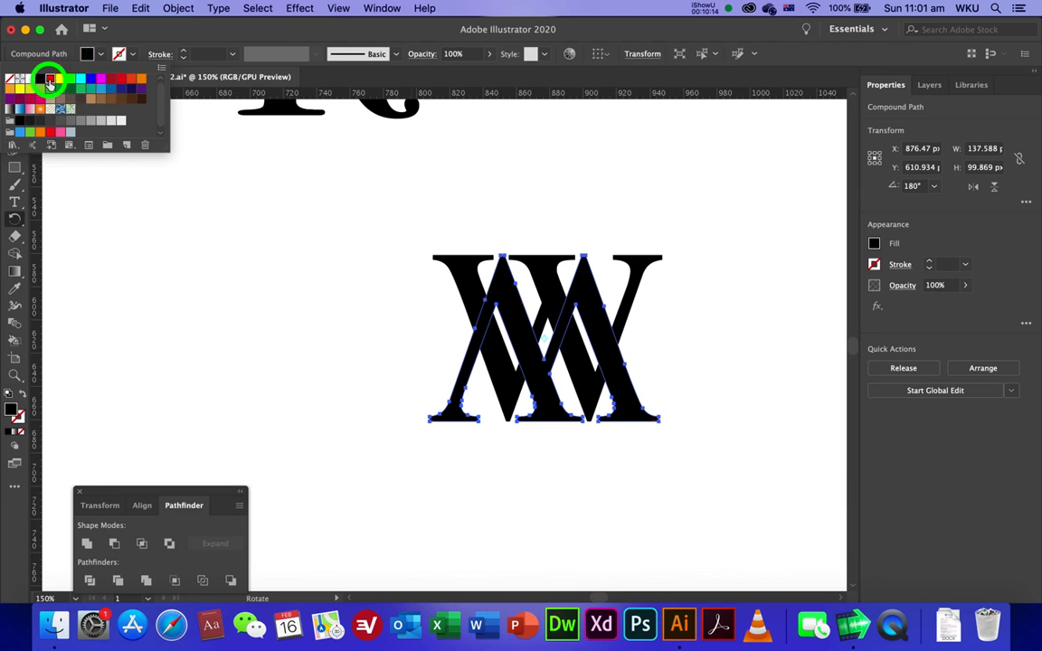
pyautogui.click(446, 275)
pyautogui.click(465, 284)
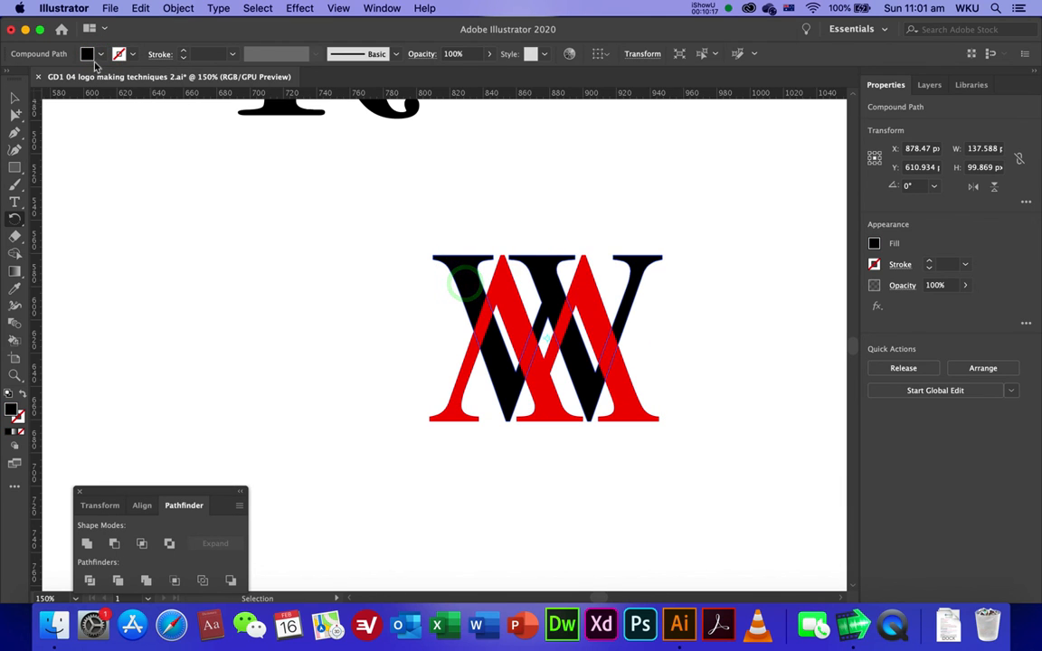
pyautogui.click(89, 54)
pyautogui.click(93, 78)
pyautogui.click(265, 228)
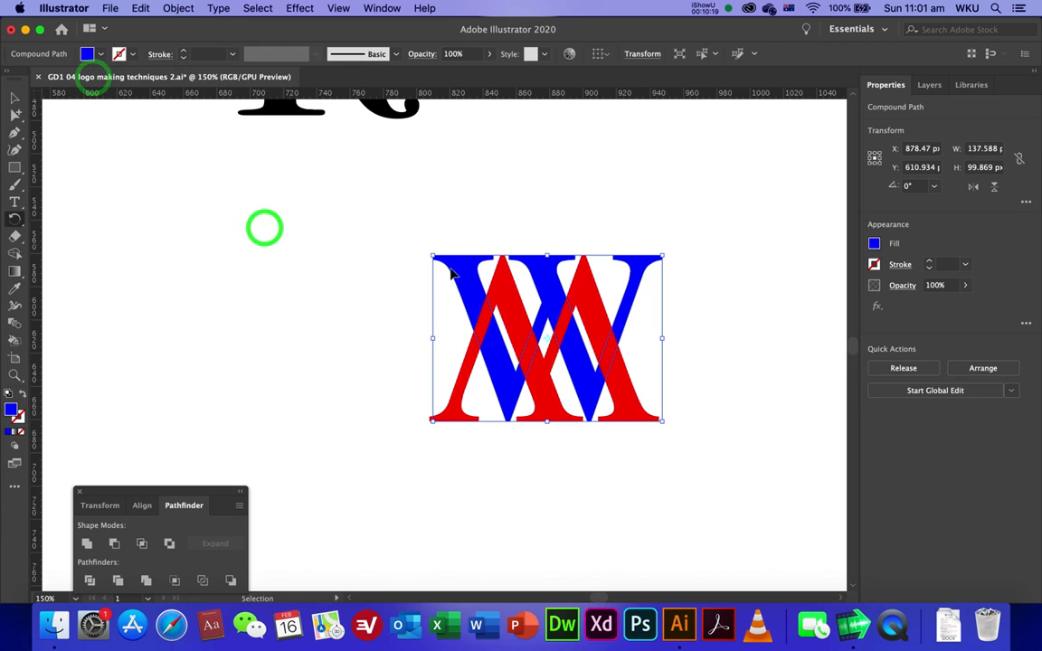
# - With the Shape Builder tool and a bright green fill, merge the W's two thick strokes across the overlaps and recolour its thin outer stroke
pyautogui.moveTo(378, 222); pyautogui.dragTo(693, 442)
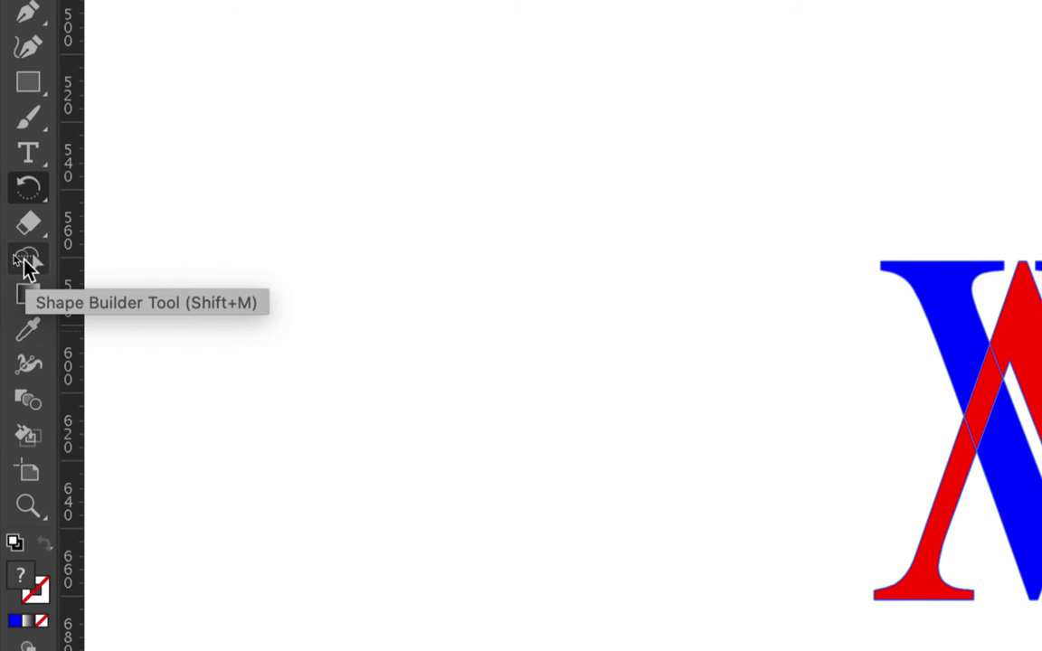
pyautogui.click(25, 263)
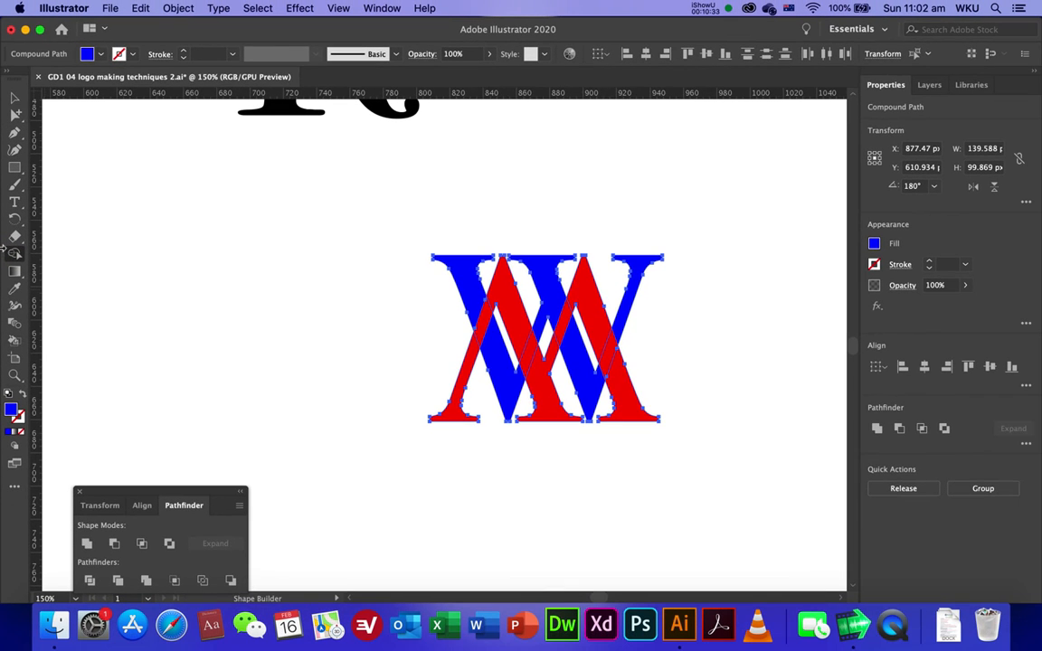
pyautogui.click(100, 54)
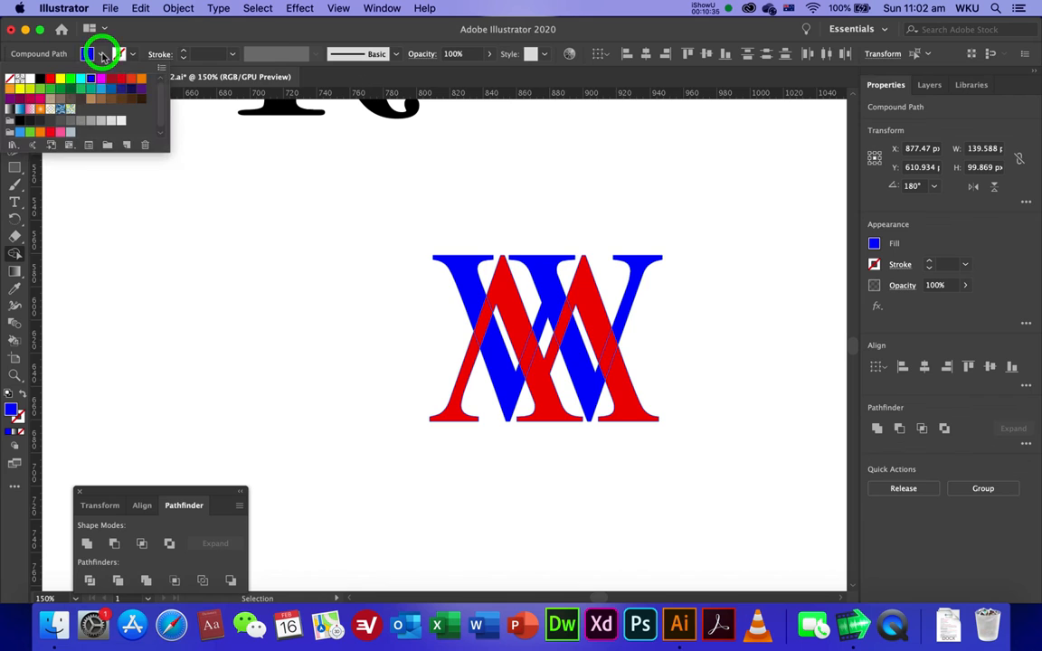
pyautogui.click(70, 81)
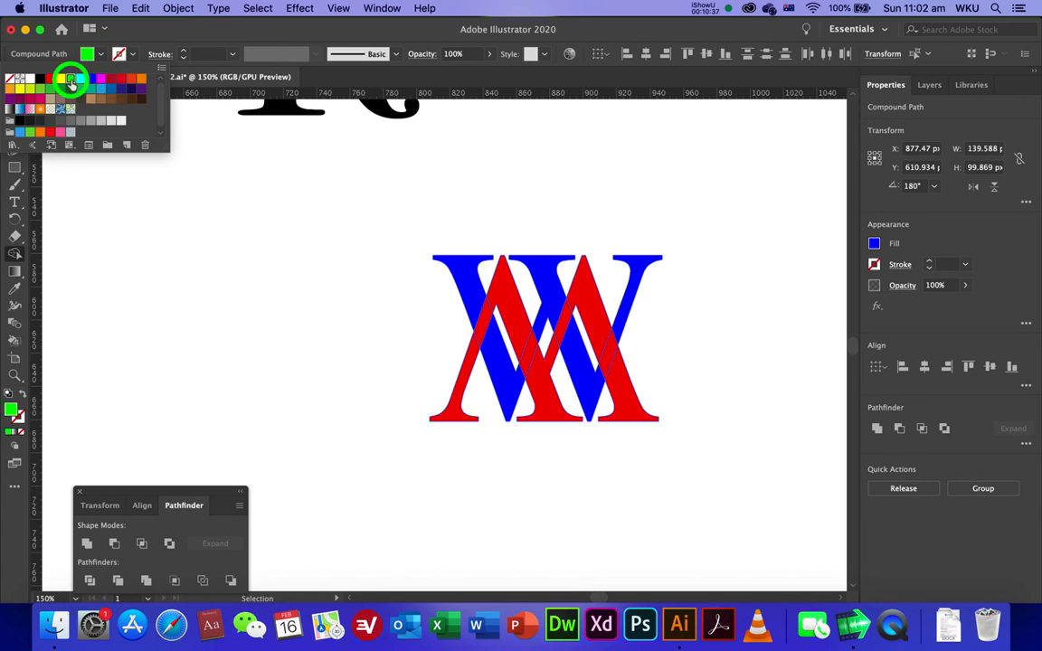
pyautogui.click(472, 330)
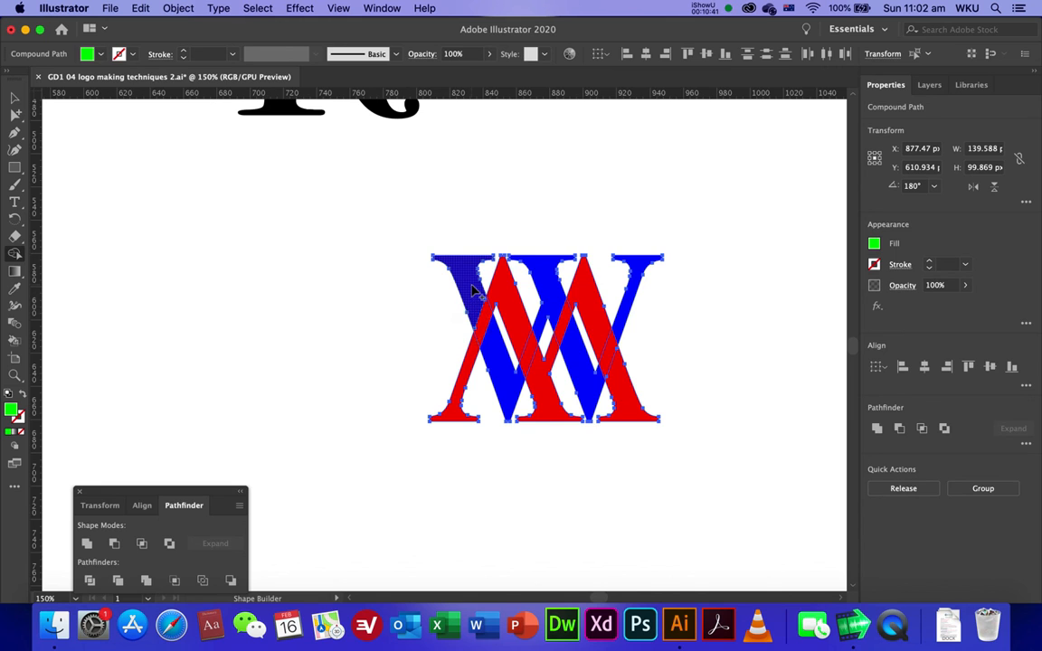
pyautogui.press('super+equal')
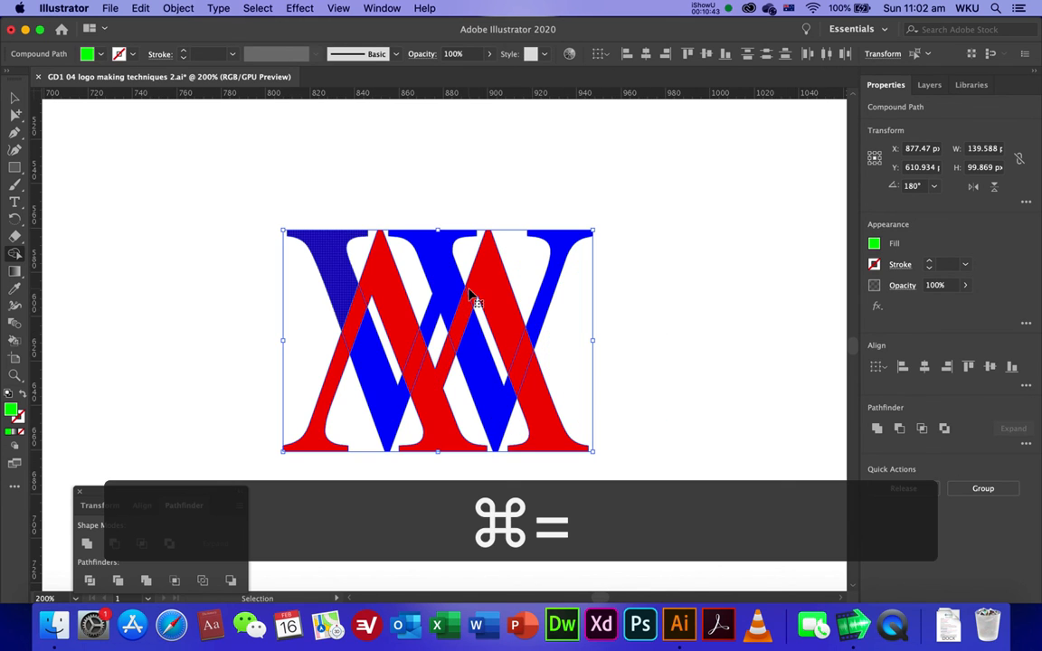
pyautogui.moveTo(343, 286); pyautogui.dragTo(368, 349)
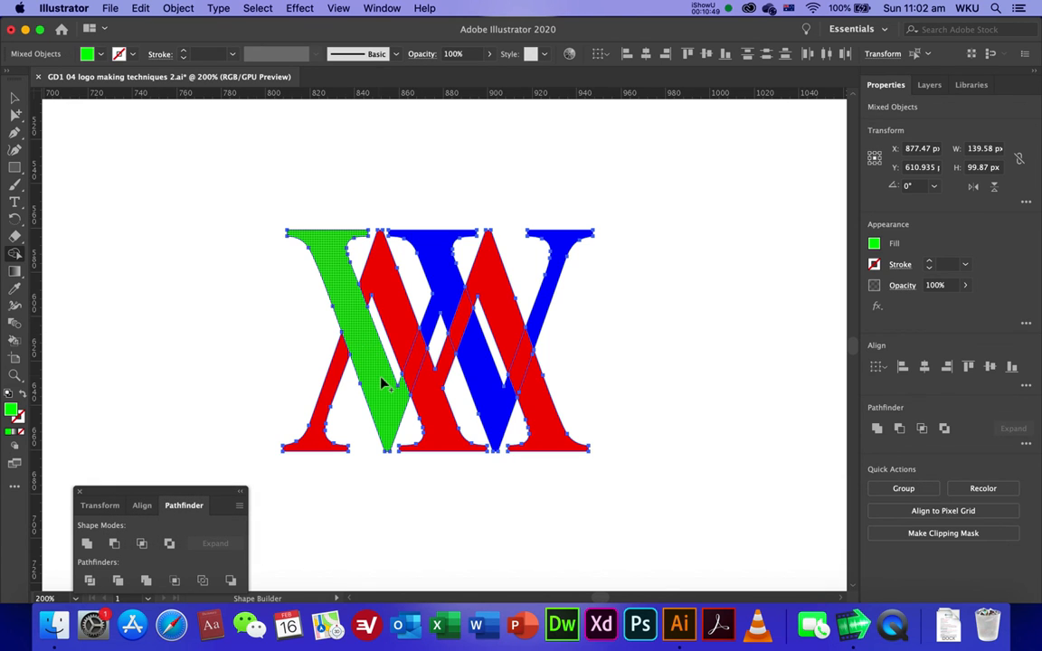
pyautogui.moveTo(444, 283)
pyautogui.mouseDown()
pyautogui.moveTo(474, 354)
pyautogui.moveTo(508, 375)
pyautogui.mouseUp()
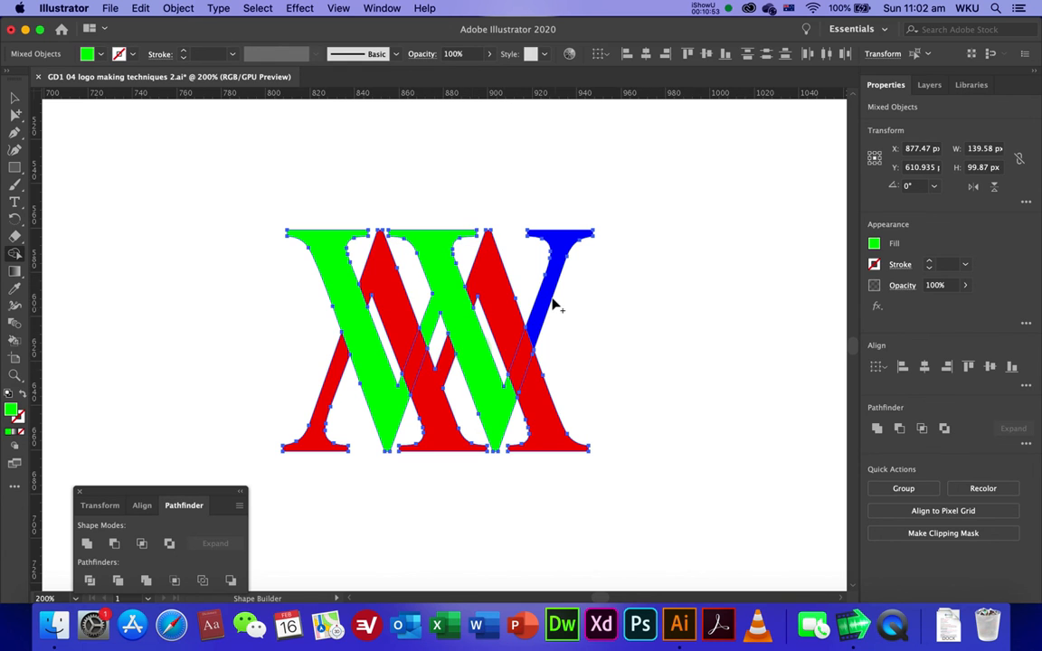
pyautogui.click(563, 253)
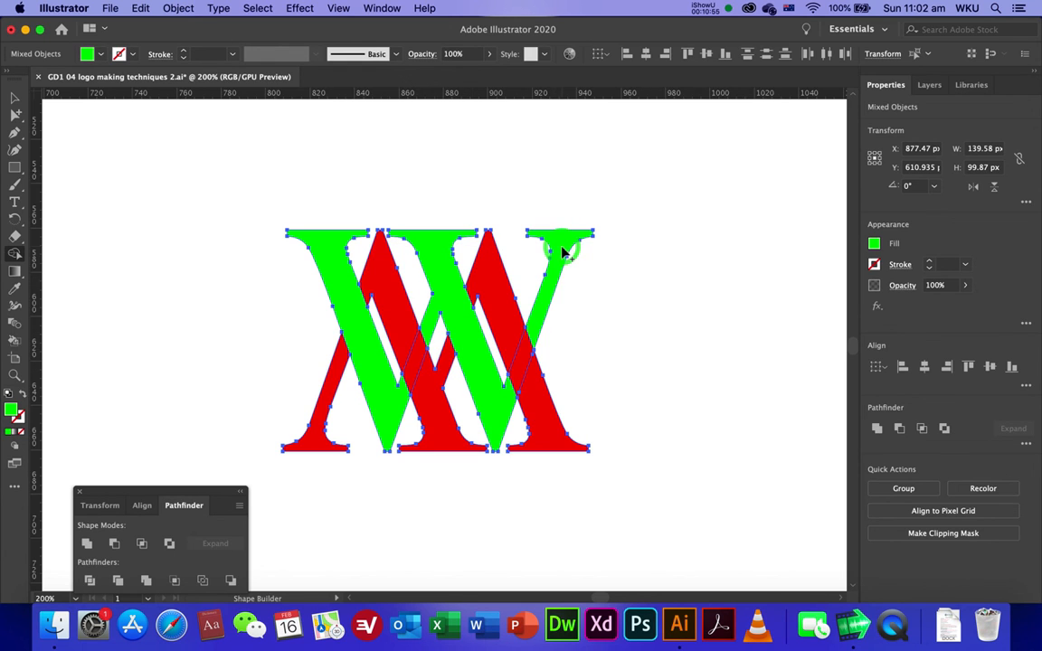
# - Check the red and green pieces of the interlaced monogram and view it with the other logos on the artboard
pyautogui.click(14, 97)
pyautogui.click(187, 237)
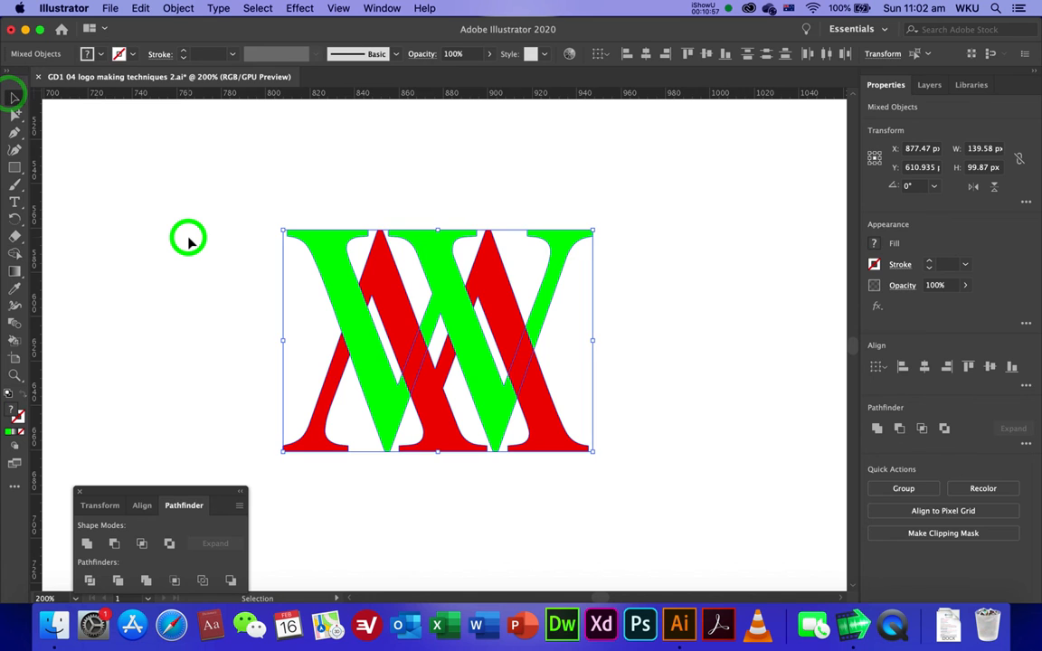
pyautogui.click(425, 315)
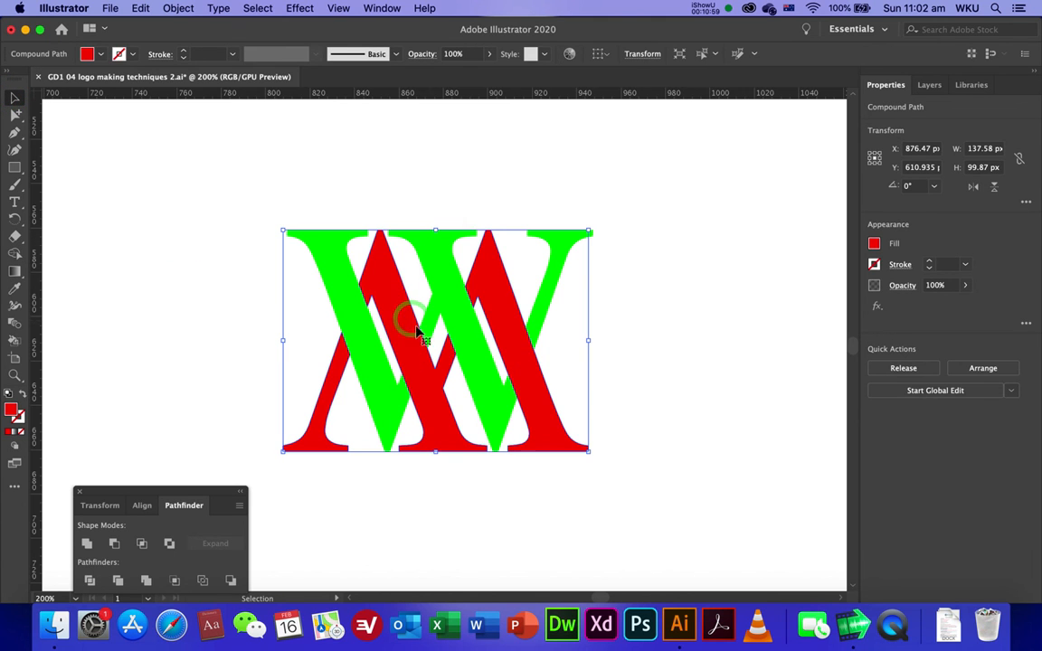
pyautogui.click(436, 314)
pyautogui.click(372, 389)
pyautogui.click(211, 248)
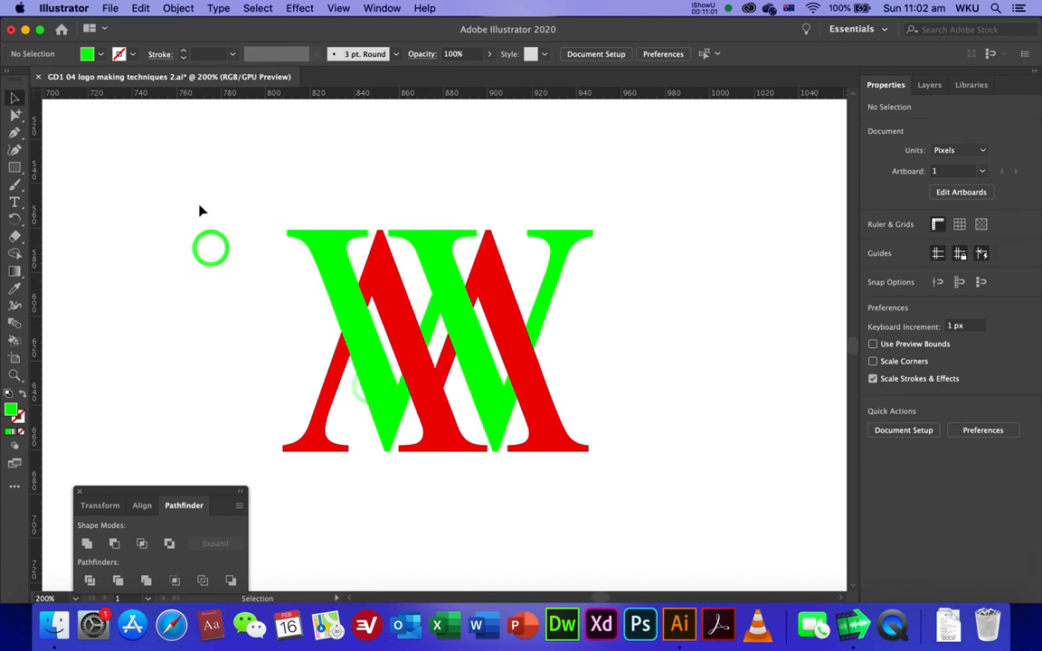
pyautogui.press('super+0')
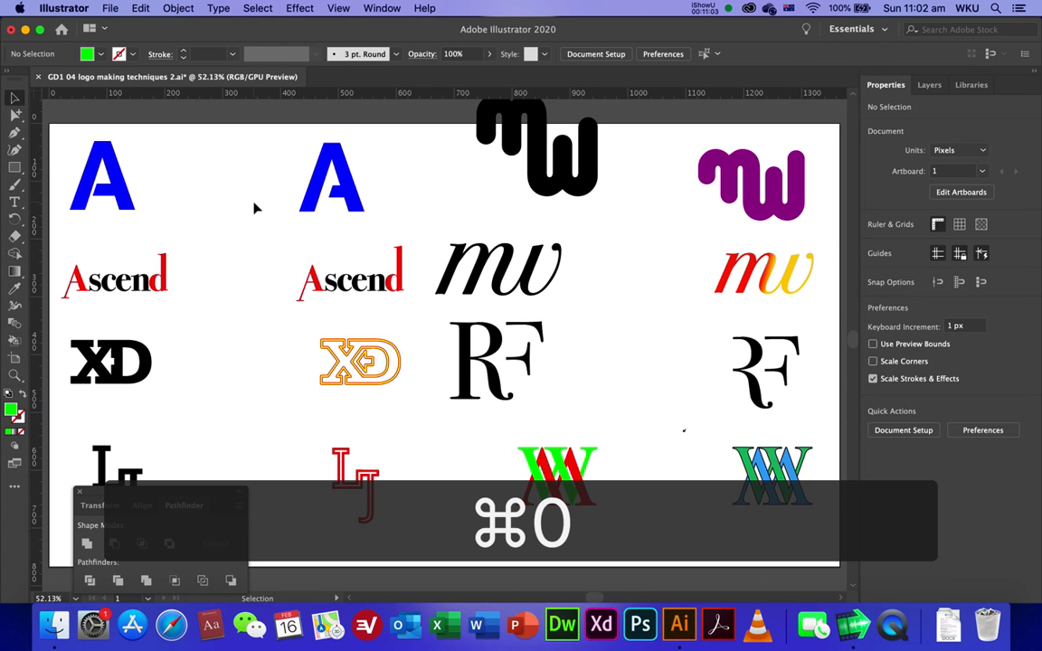